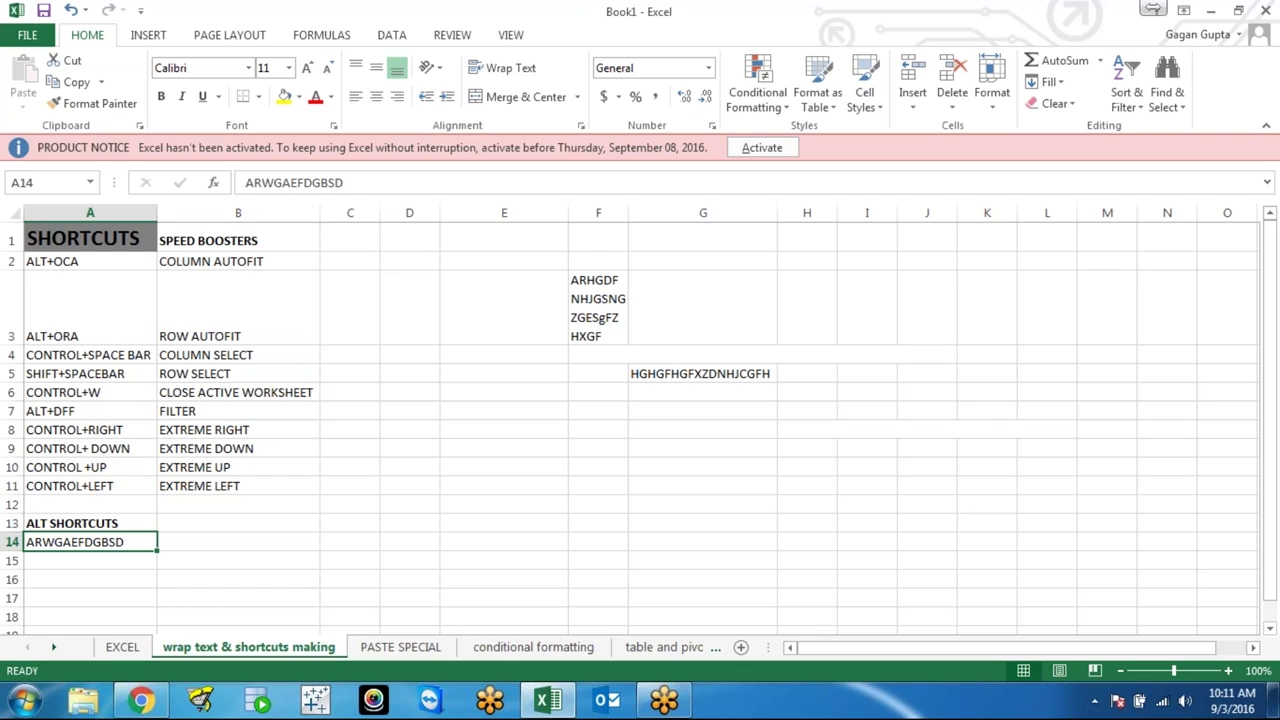
Narrow column G so the G5 text is cut off, then autofit the column with Alt+O,C,A
left_click(228, 566)
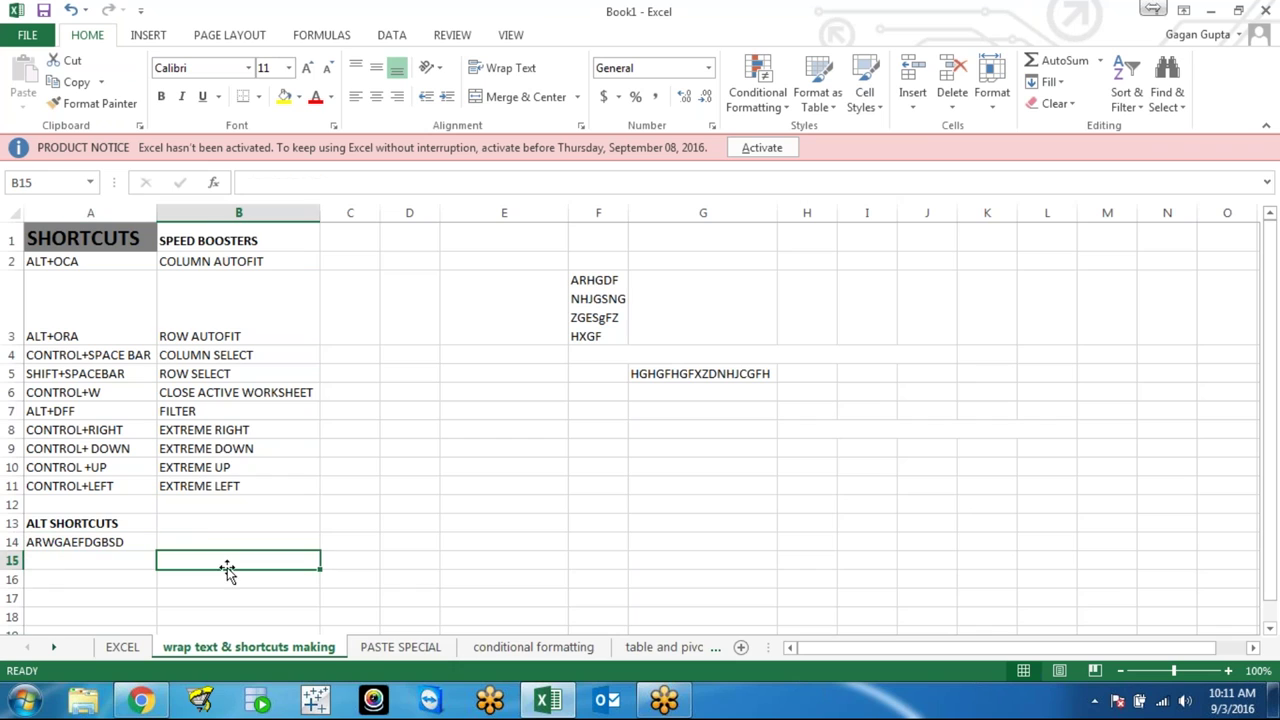
left_click(690, 373)
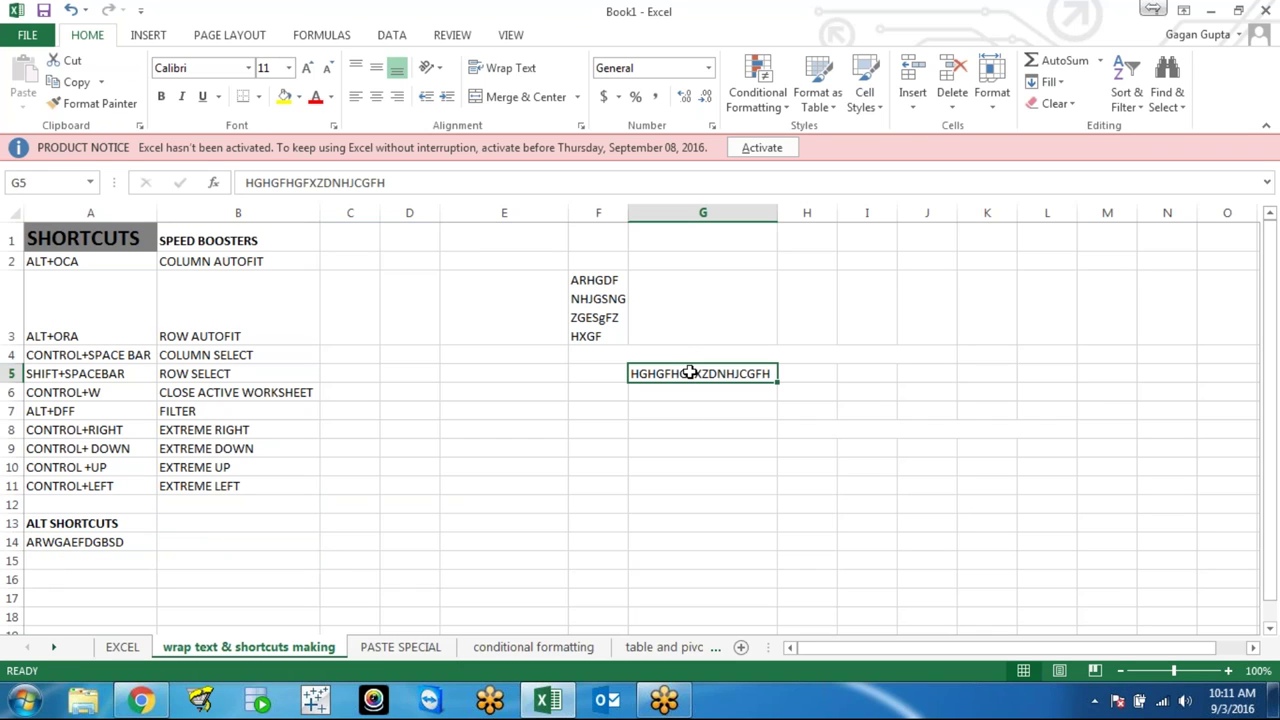
left_click_drag(777, 214, 719, 222)
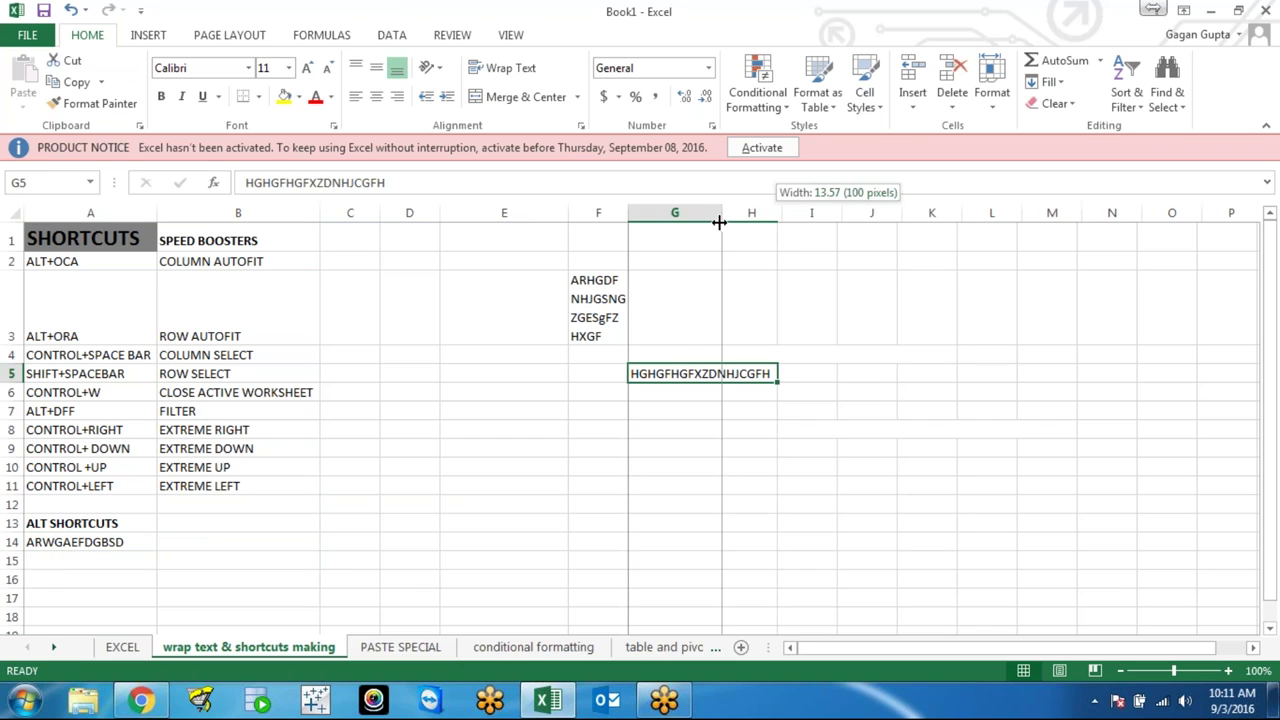
key("alt")
key("o")
key("c")
key("a")
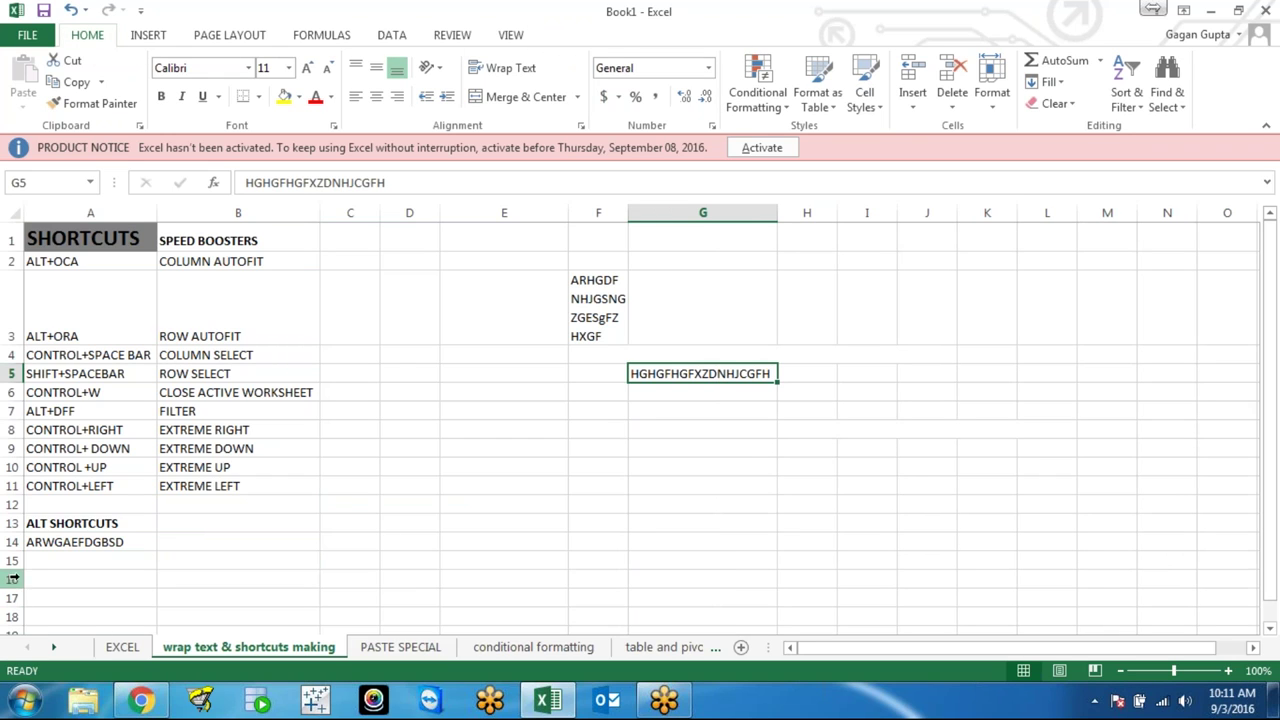
Make row 15 much taller and enter SERGHFHSDGBHBDGFX in cell A15
left_click_drag(12, 570, 12, 605)
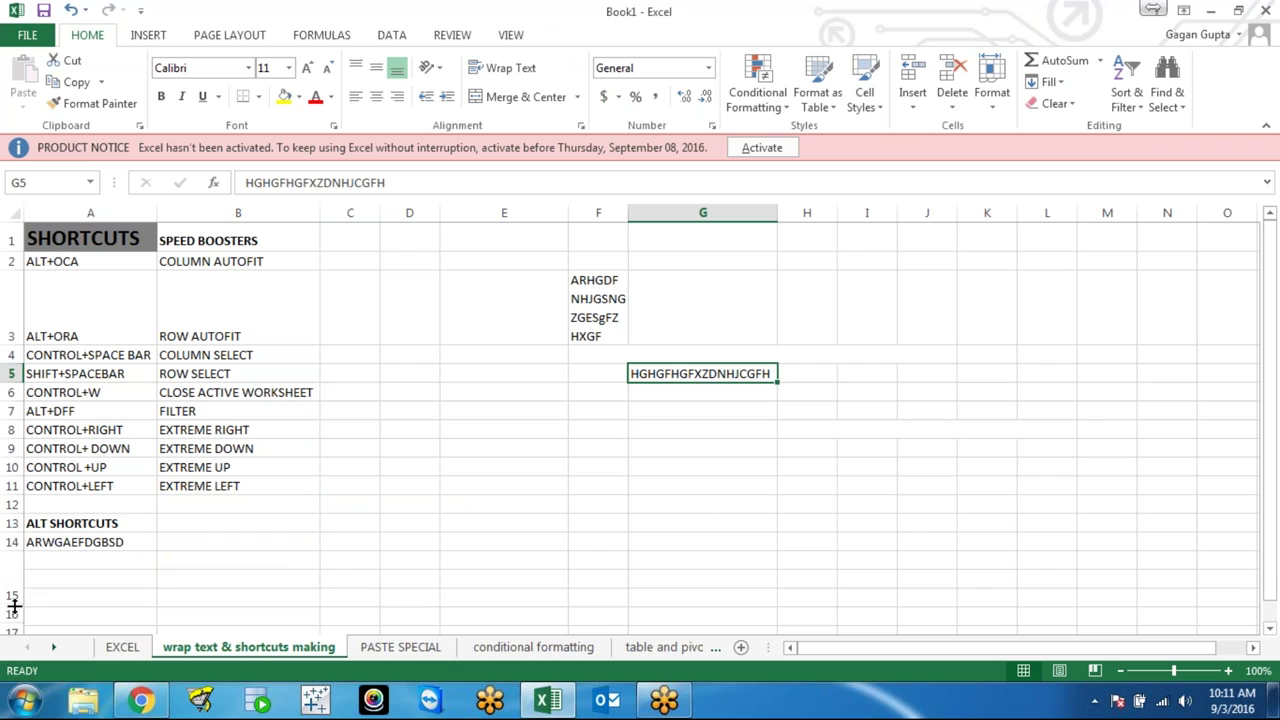
left_click(87, 579)
type("SERGHF")
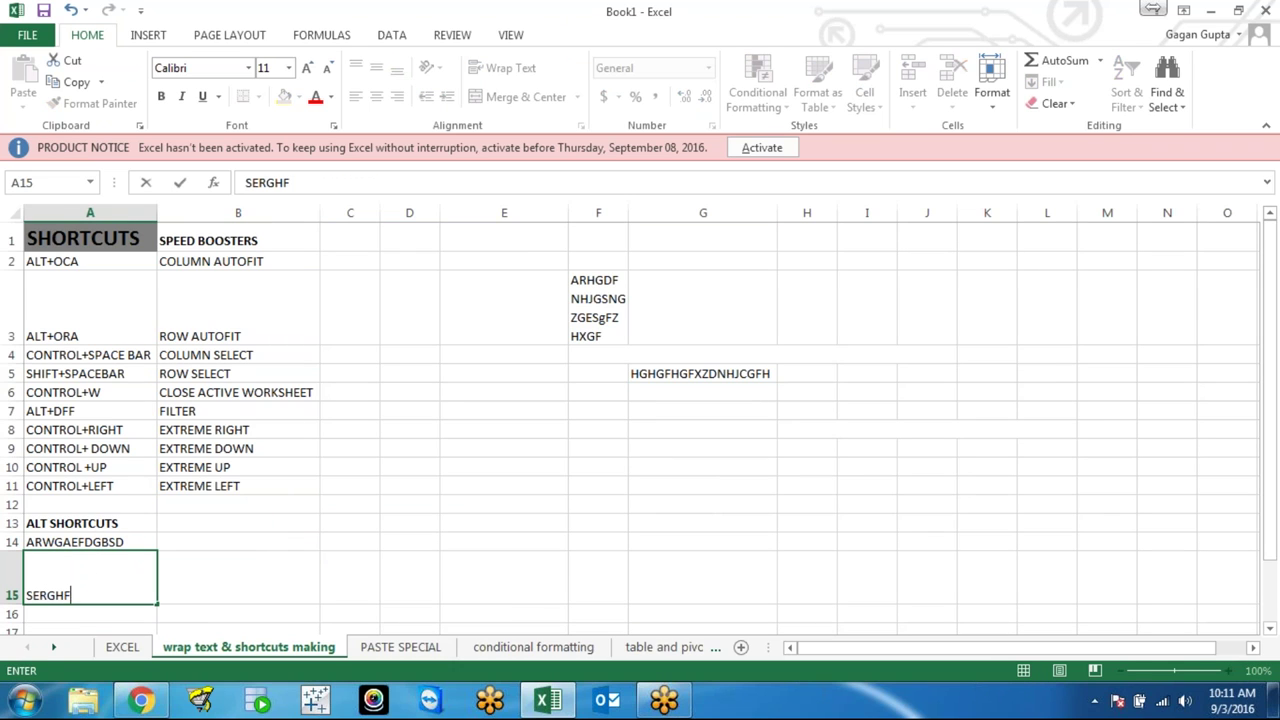
type("HSDGBHBDGFX")
key("Return")
key("Up")
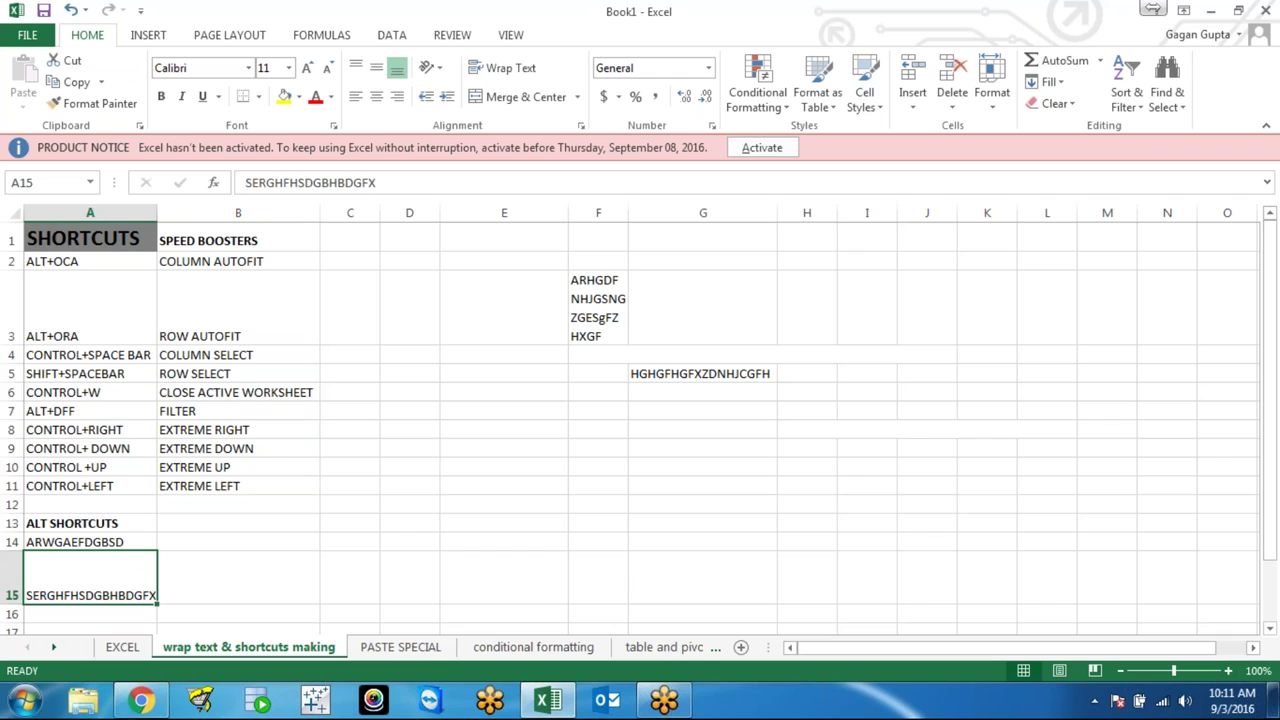
Autofit row 15 back to normal height with Alt+O,R,A
key("alt+o")
key("r")
key("a")
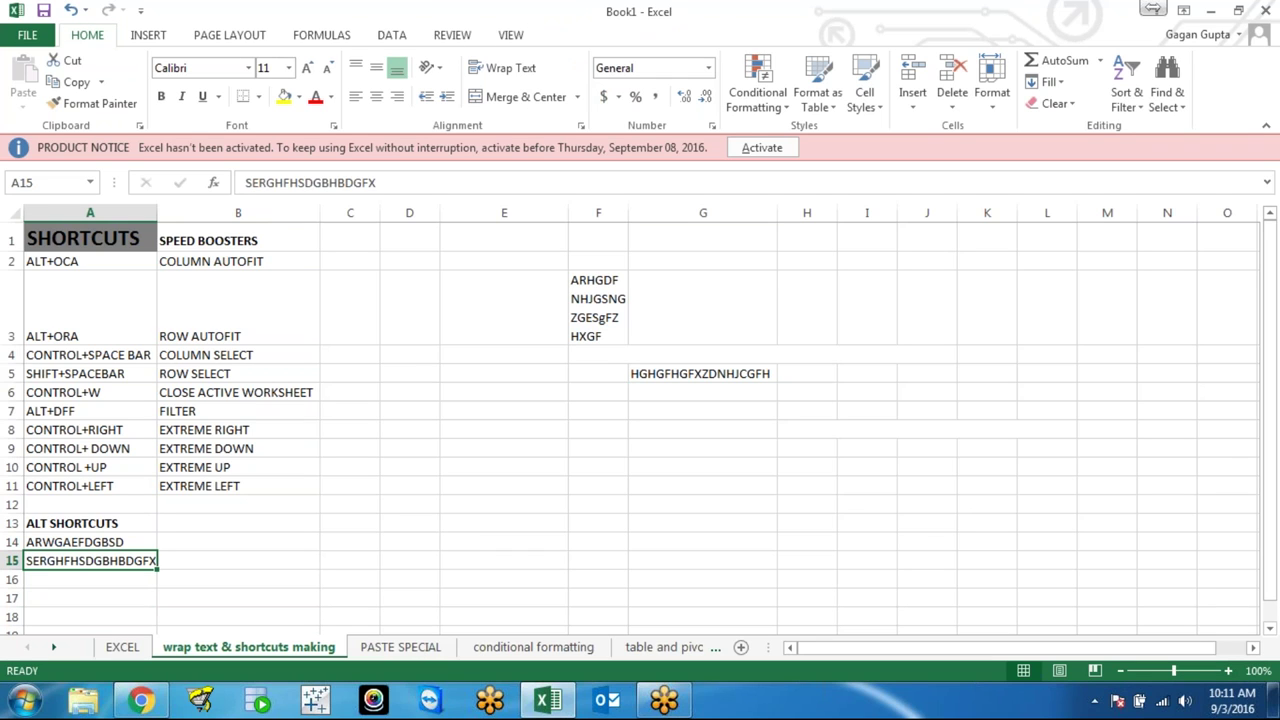
key("Down")
key("Up")
key("Right")
key("Right")
key("Right")
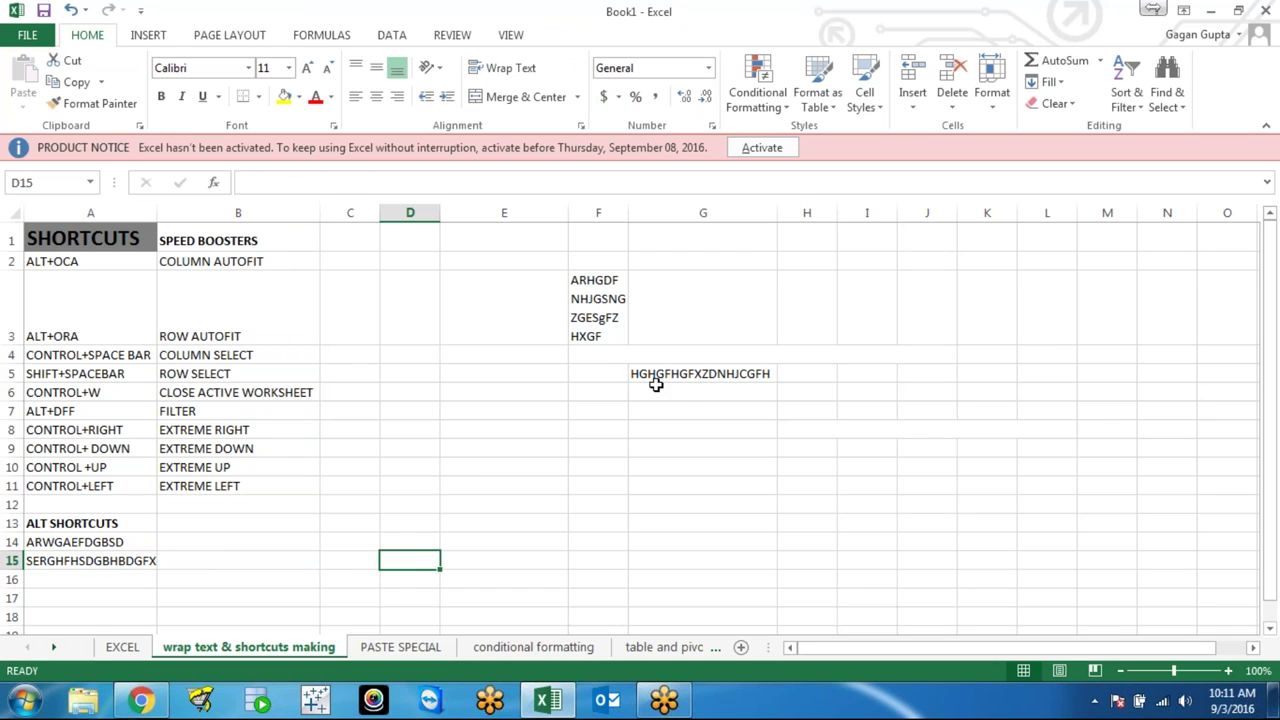
left_click(693, 378)
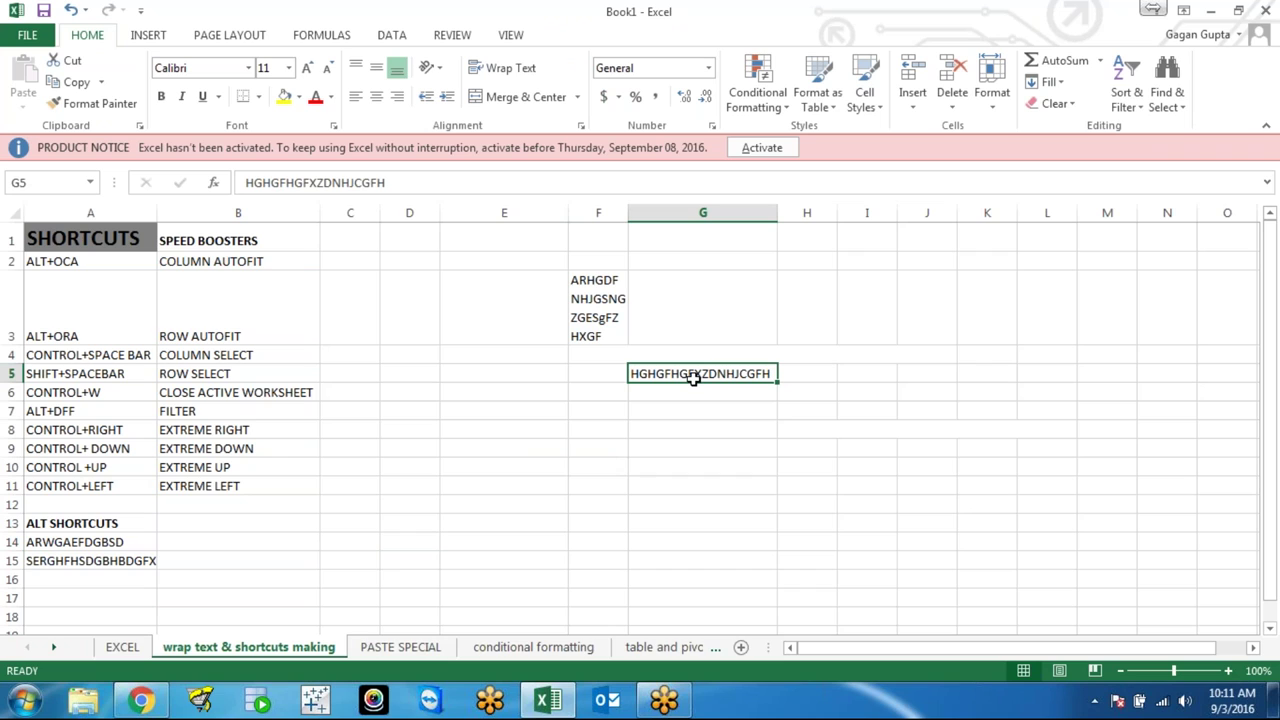
left_click(91, 358)
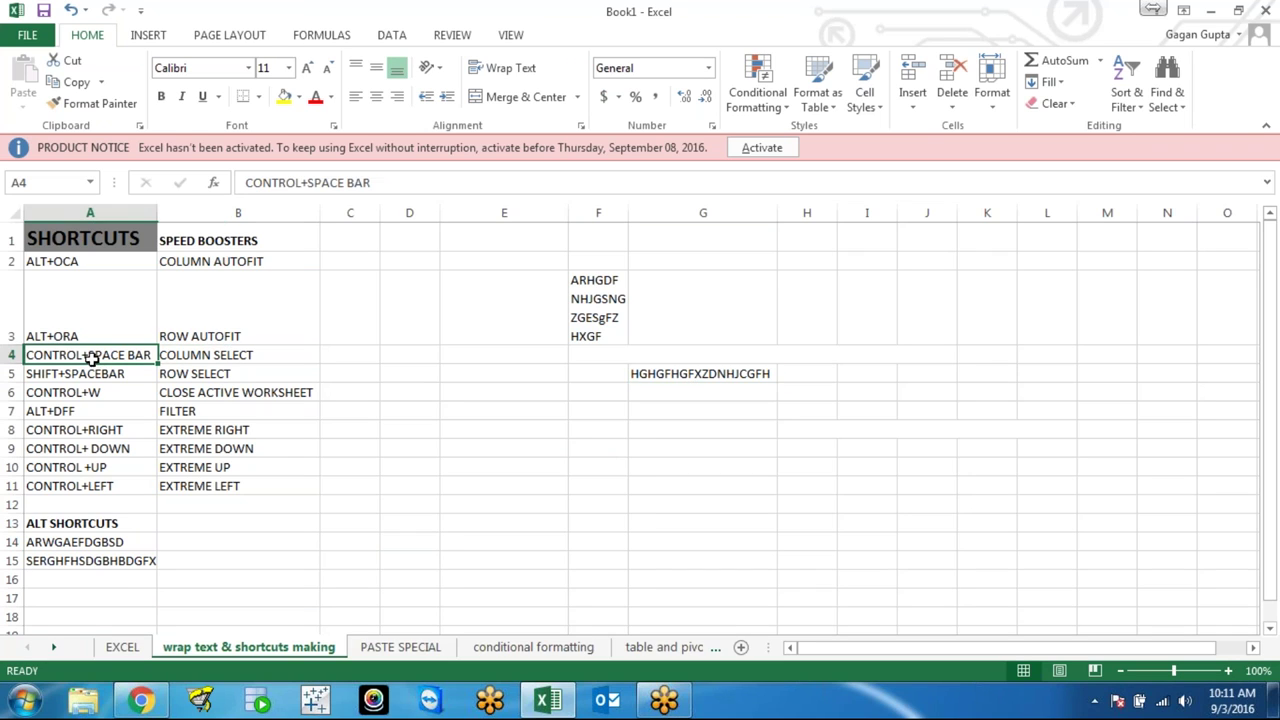
left_click(195, 356)
left_click(357, 352)
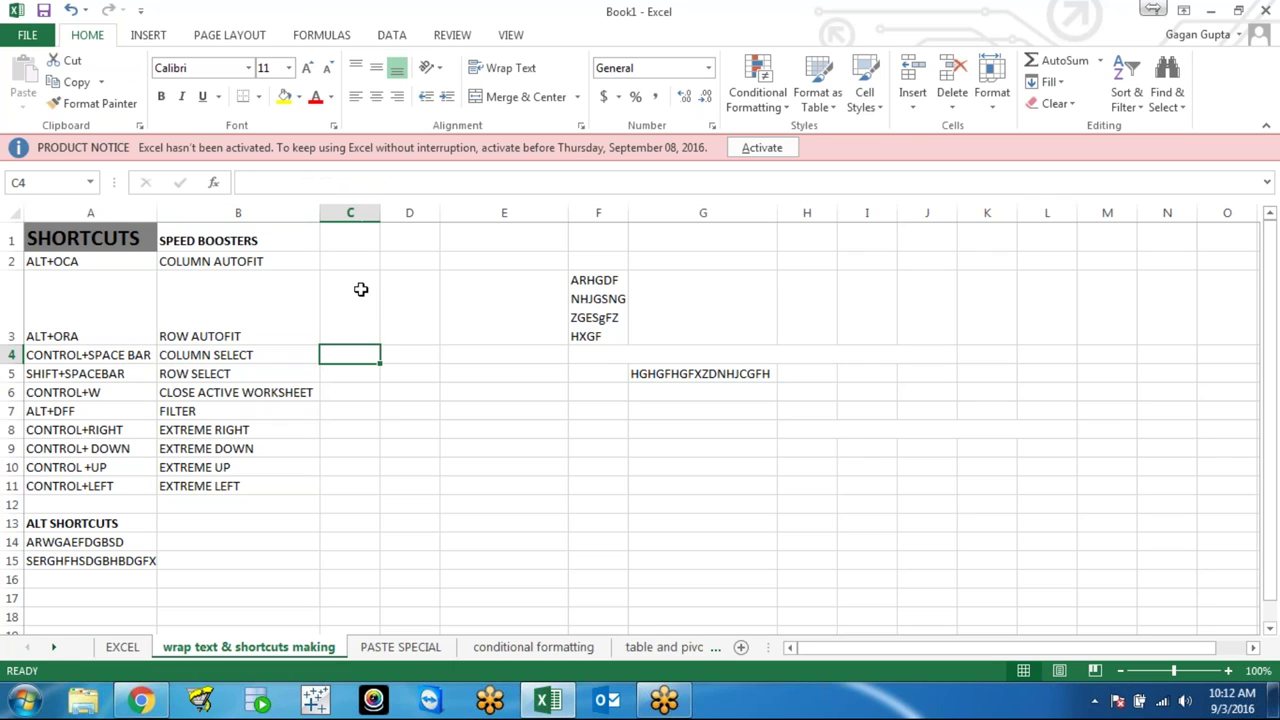
left_click(360, 287)
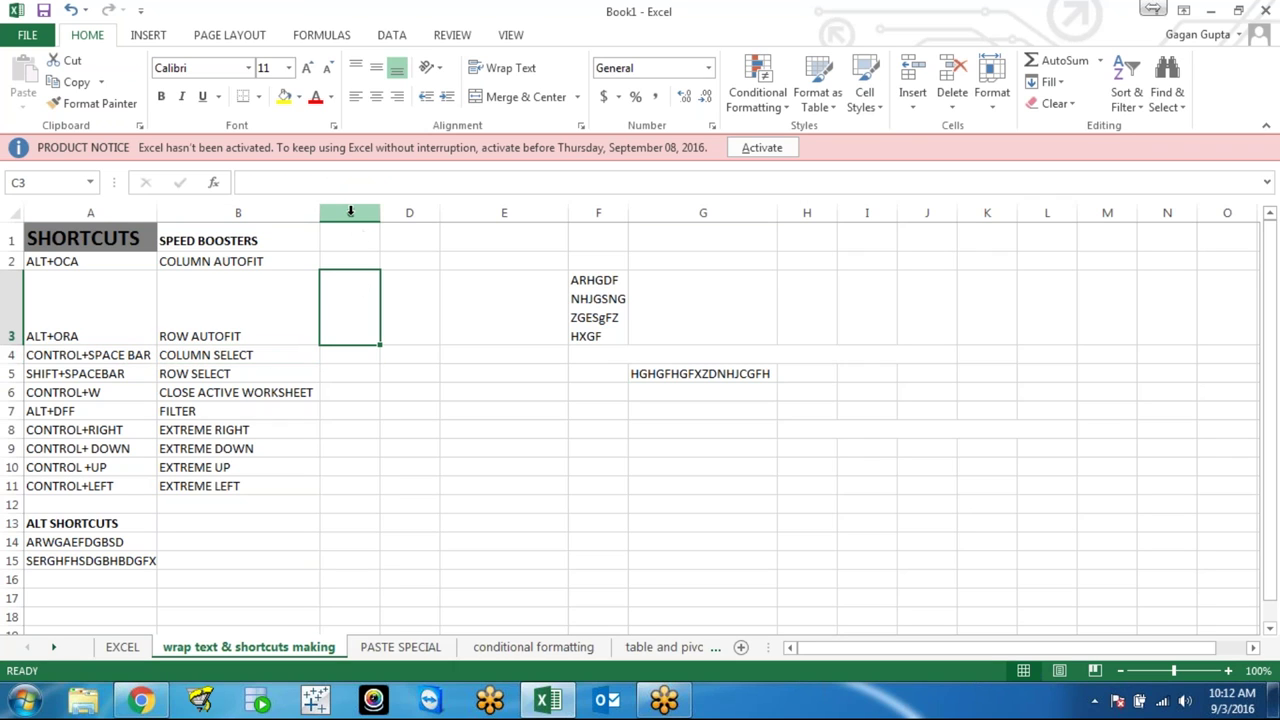
left_click(350, 212)
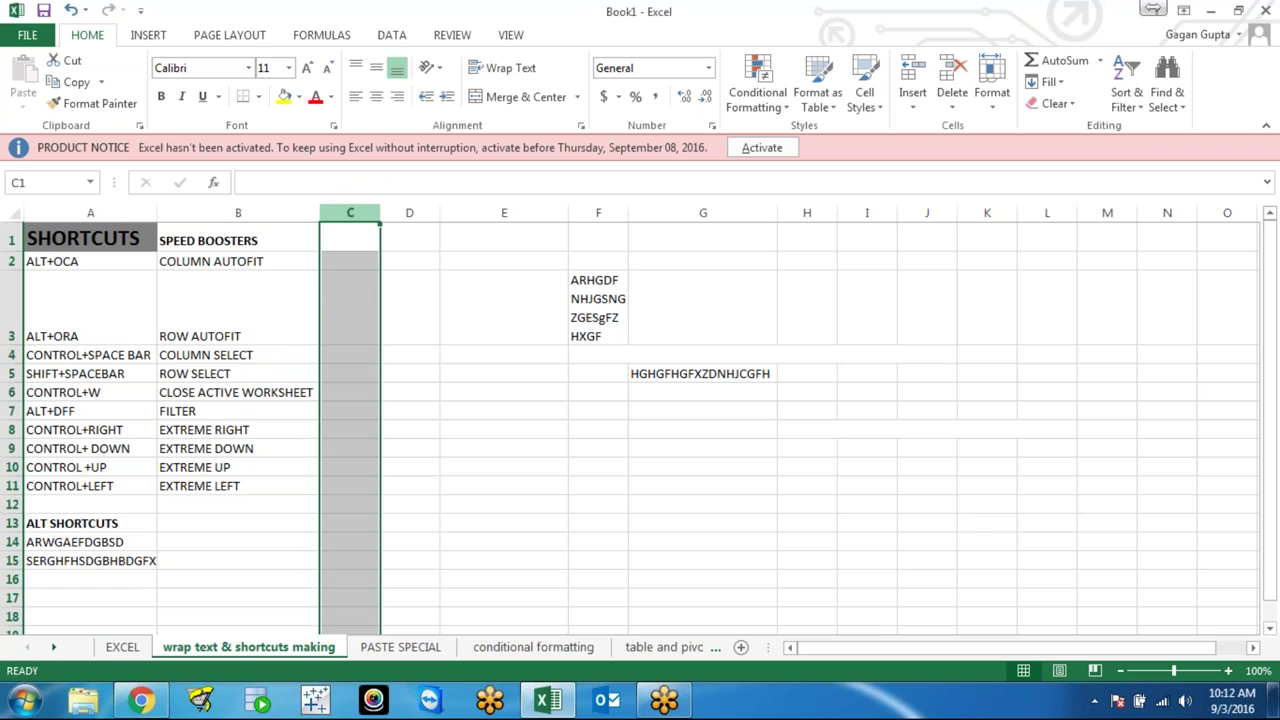
left_click(363, 250)
left_click(360, 301)
left_click(352, 259)
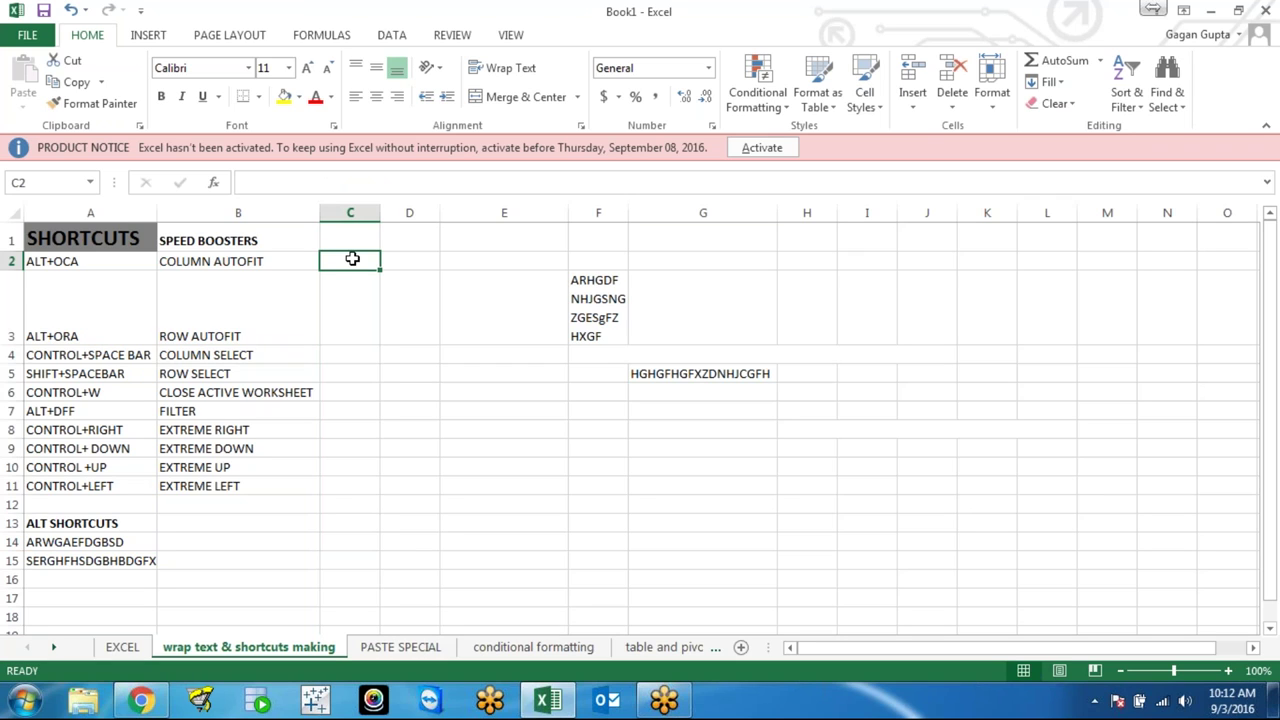
key("ctrl+space")
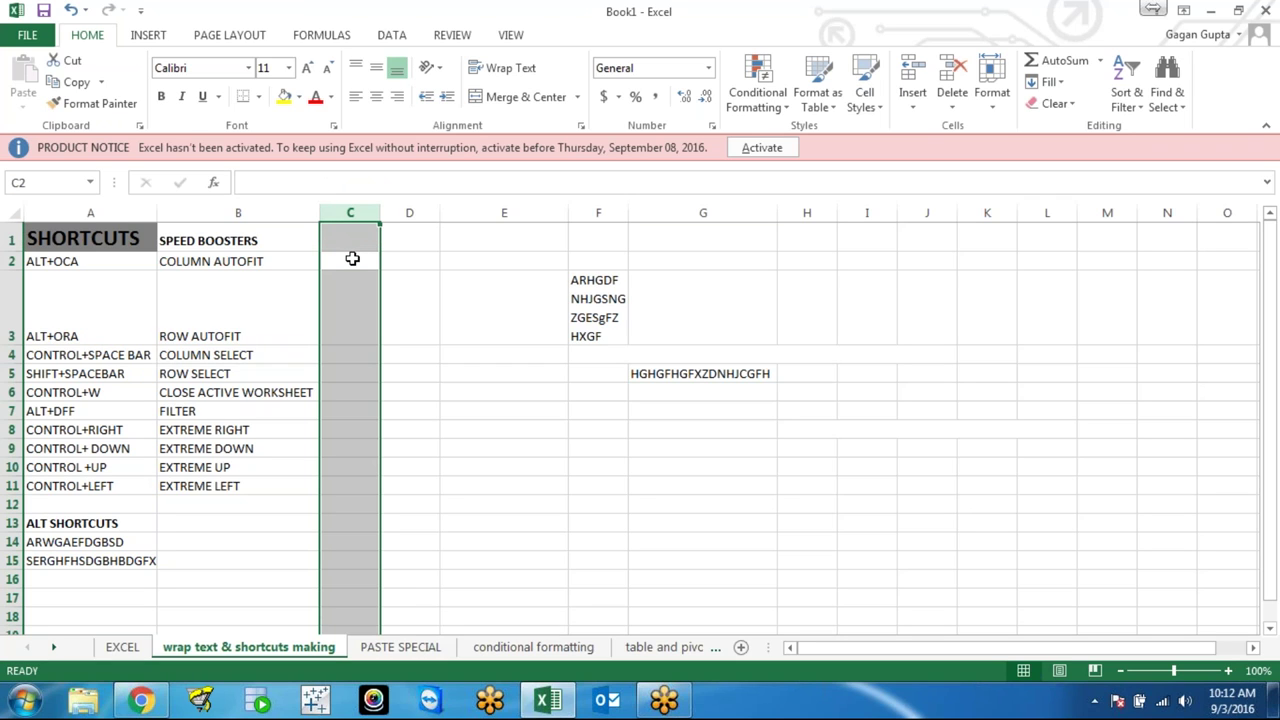
left_click(126, 374)
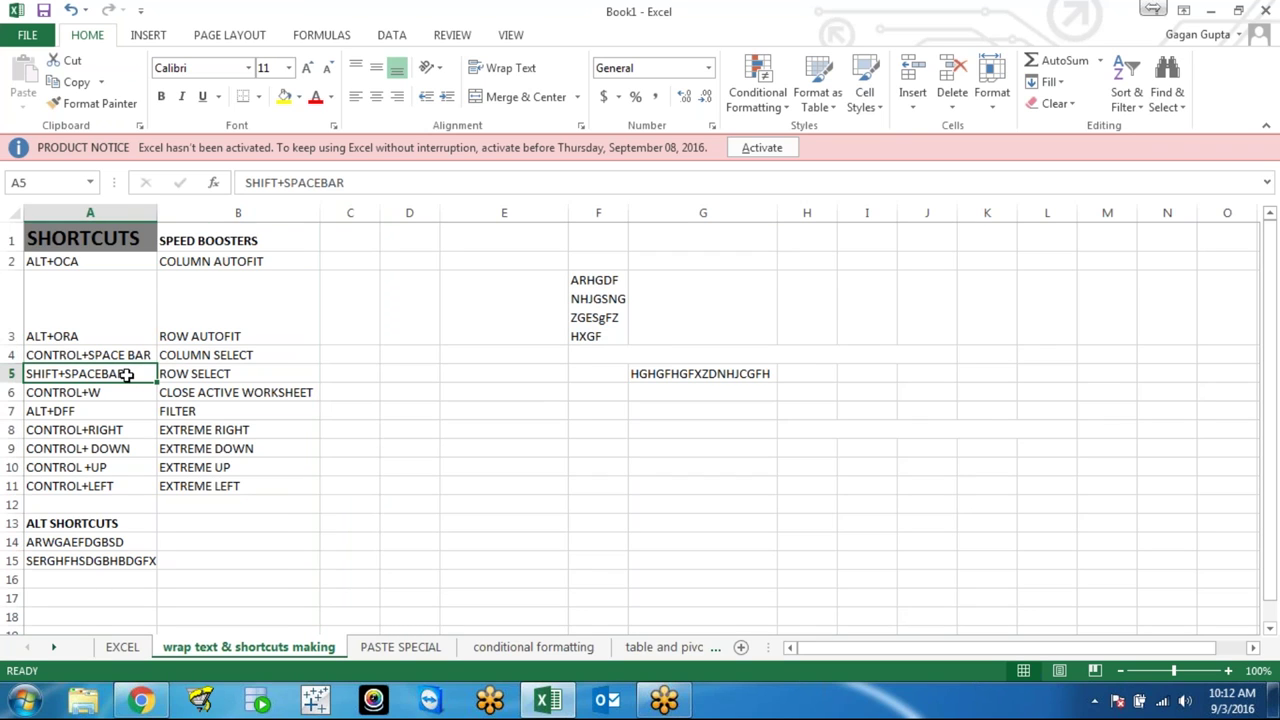
key("shift+space")
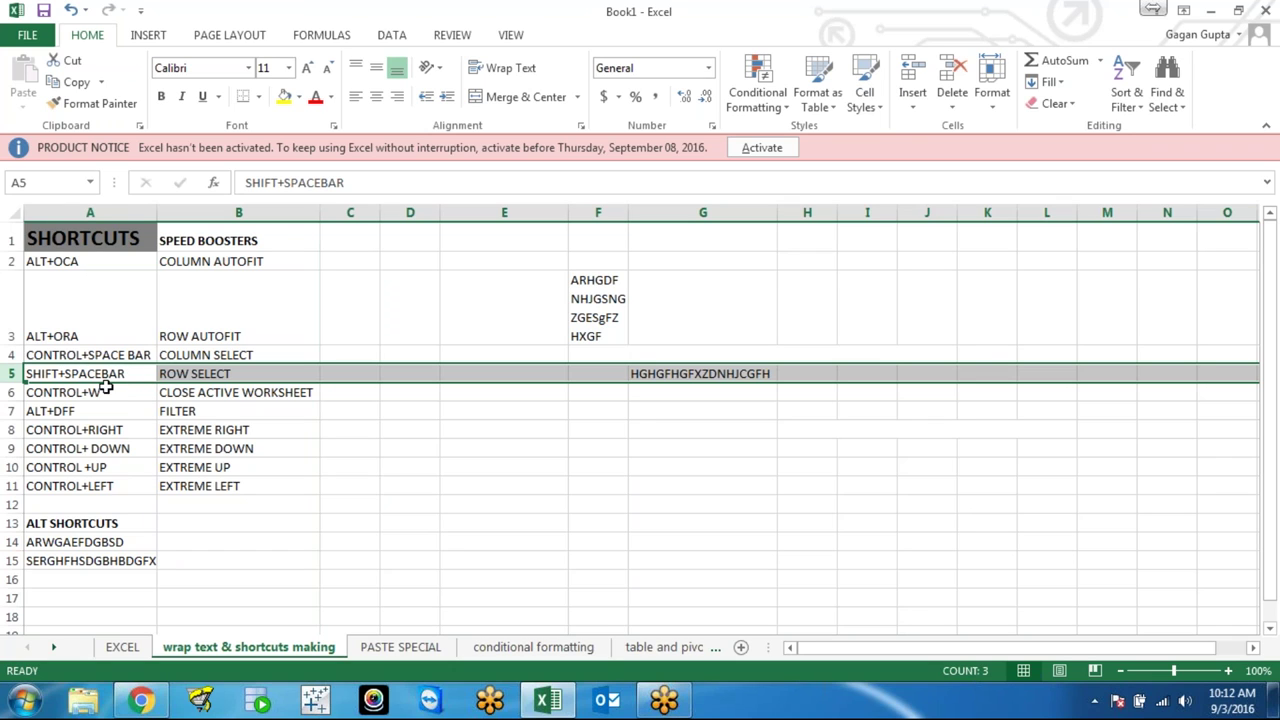
left_click(96, 392)
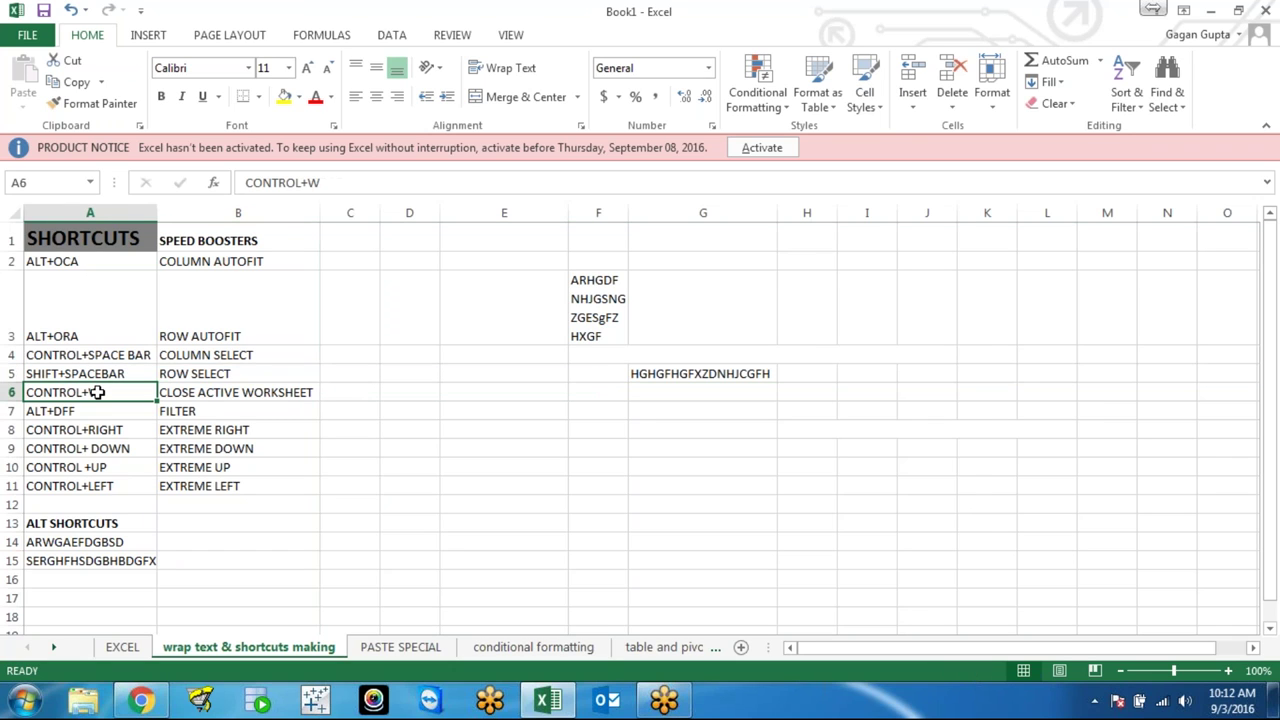
left_click(232, 396)
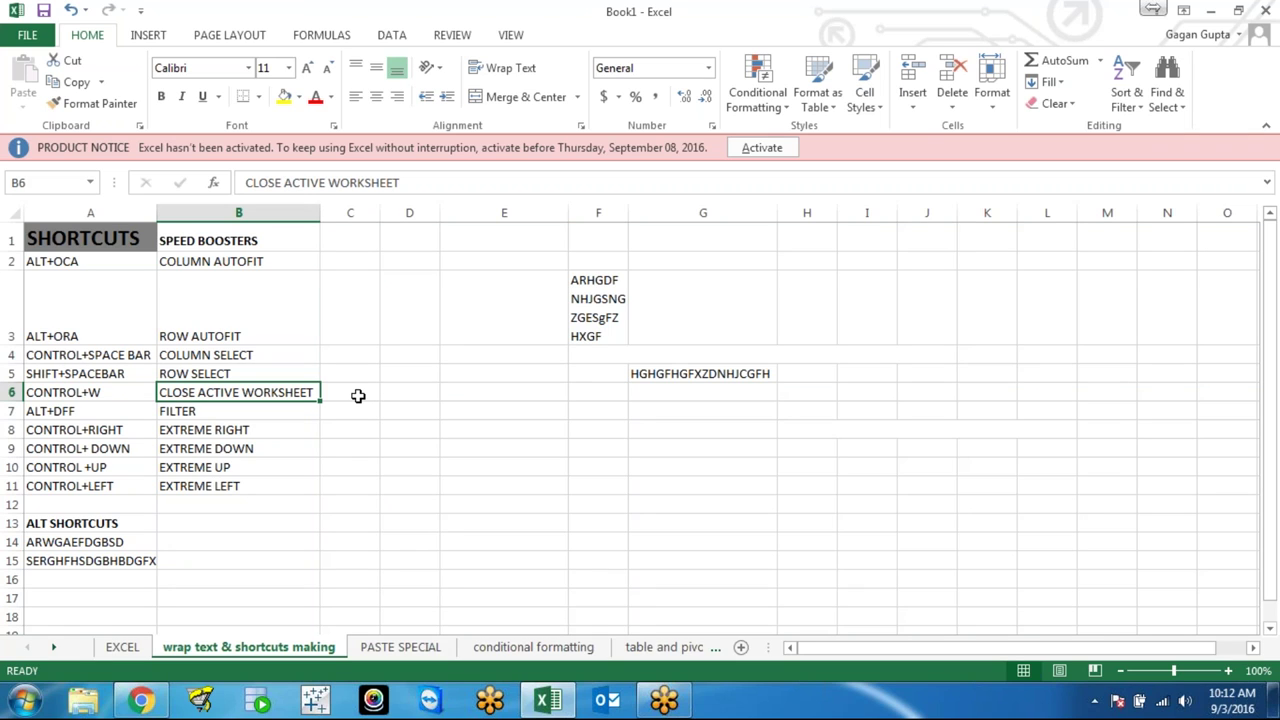
left_click(467, 441)
key("ctrl+w")
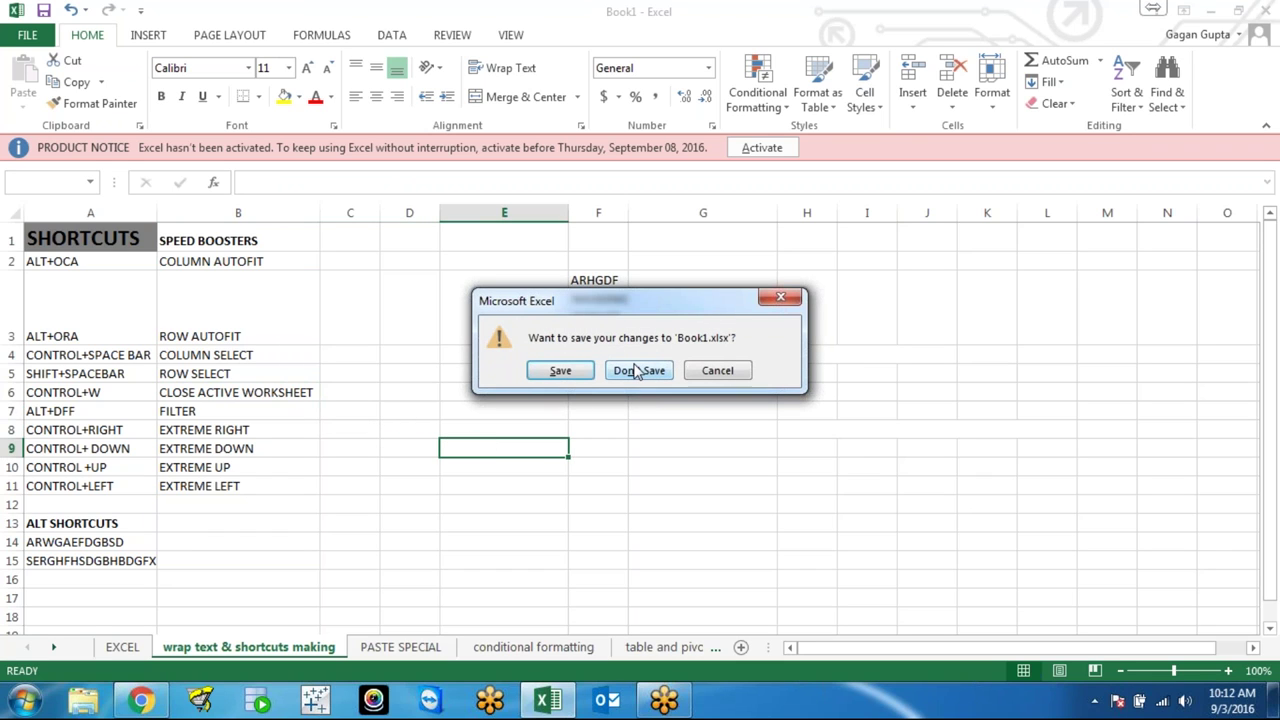
left_click(781, 299)
left_click(121, 418)
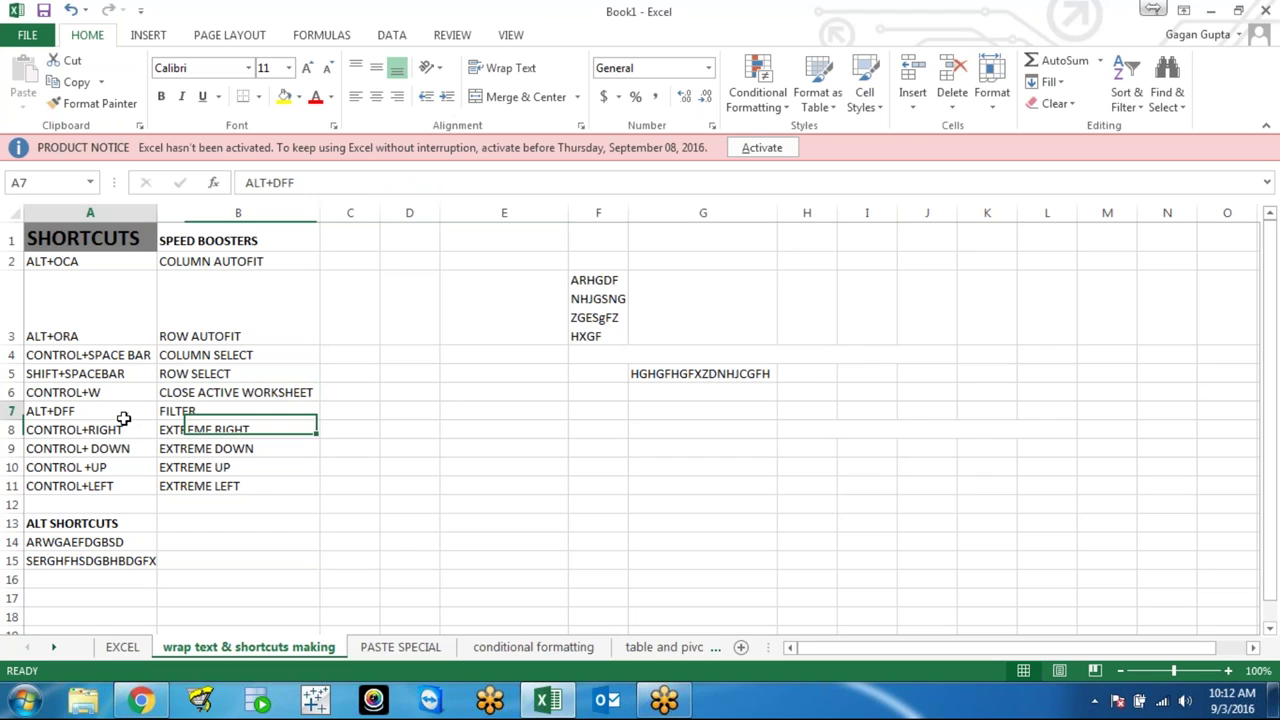
left_click(113, 428)
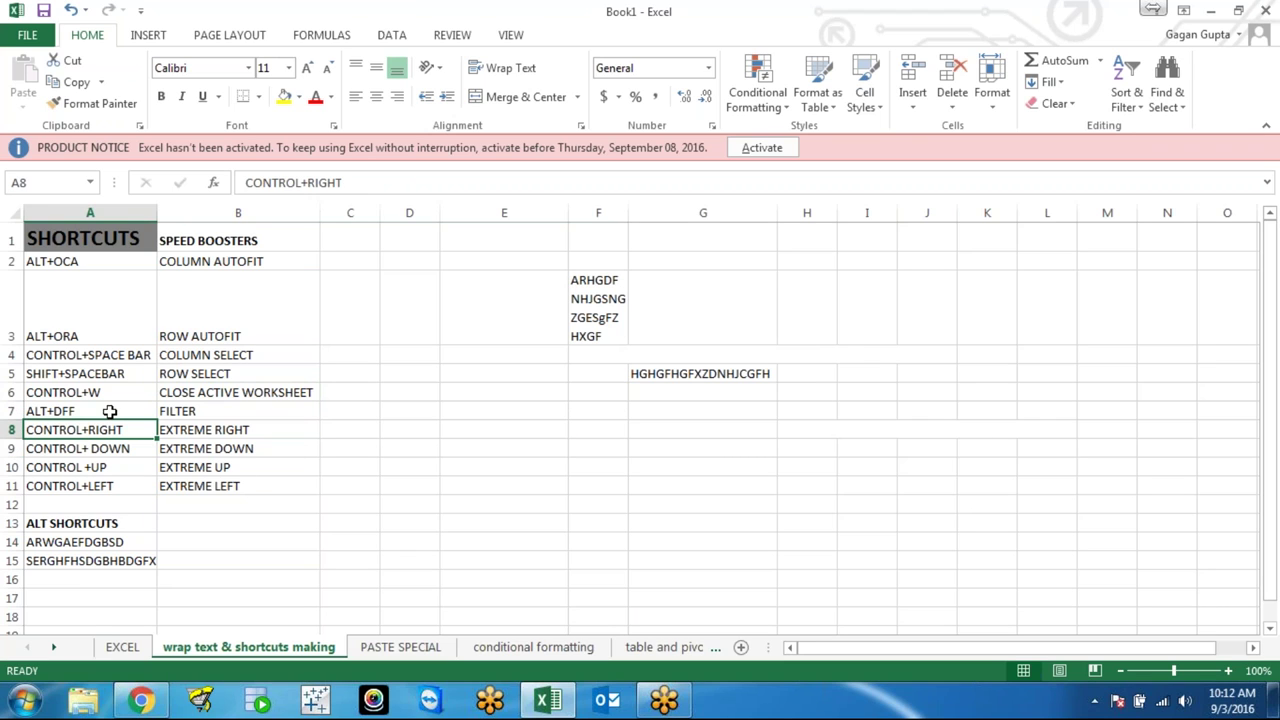
left_click(110, 412)
Turn on filter arrows for the SPEED BOOSTERS header, view its filter list, then remove them
left_click(256, 240)
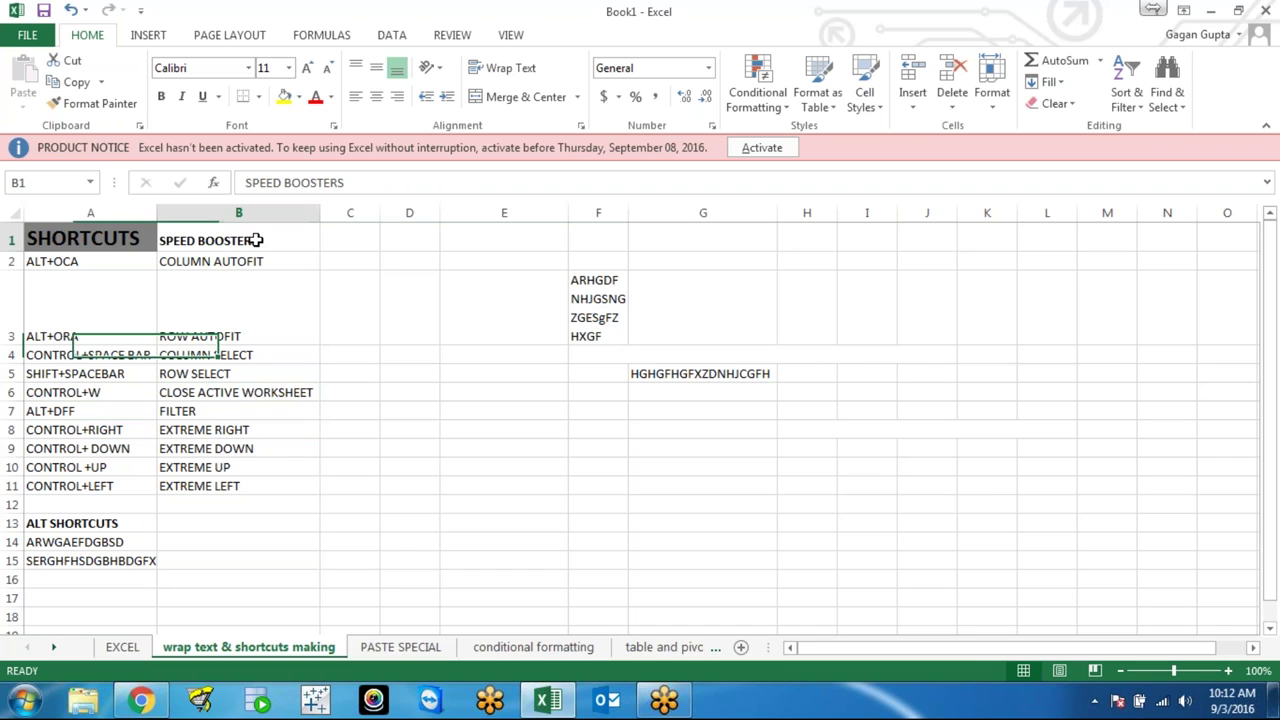
key("alt+d")
key("f")
key("f")
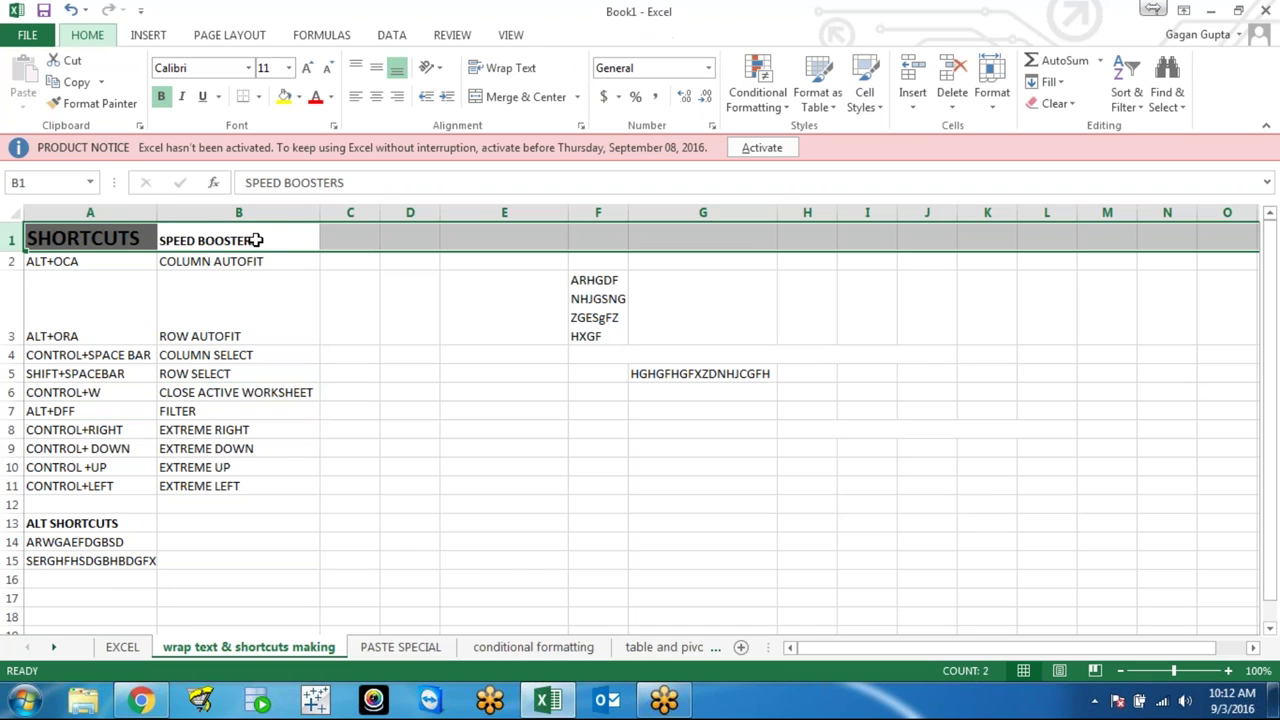
key("Down")
key("Up")
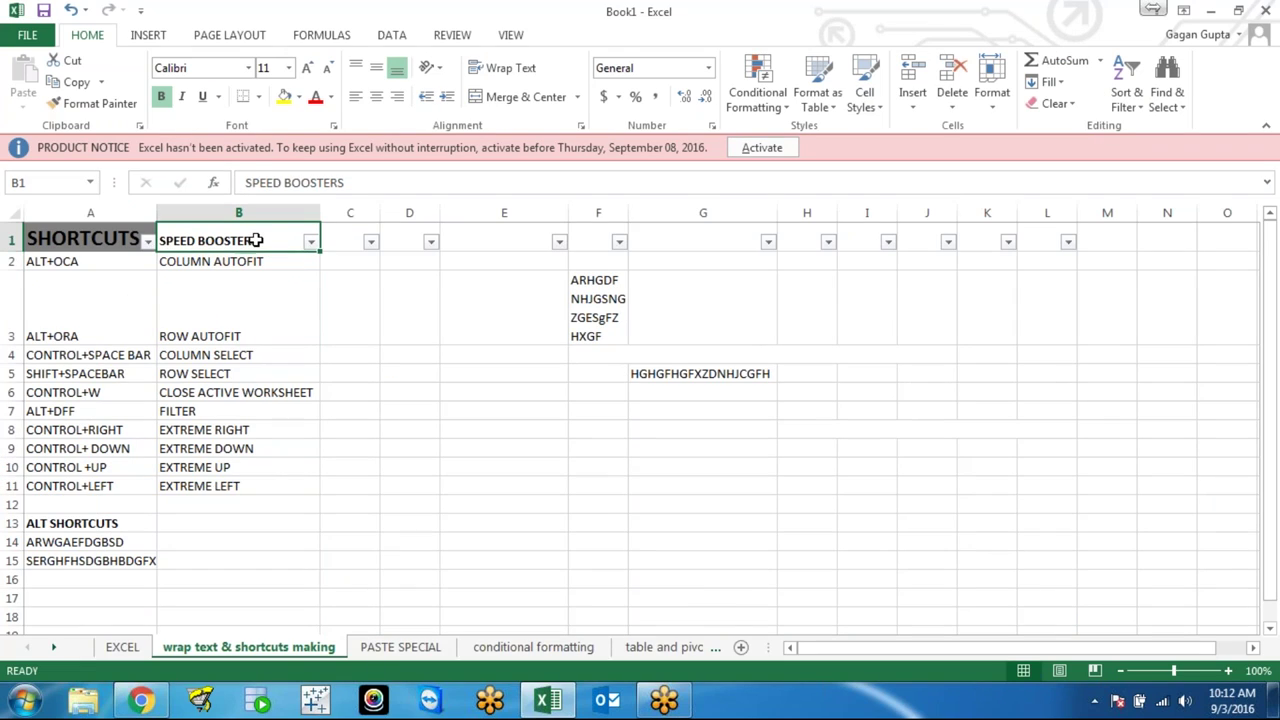
key("alt+Down")
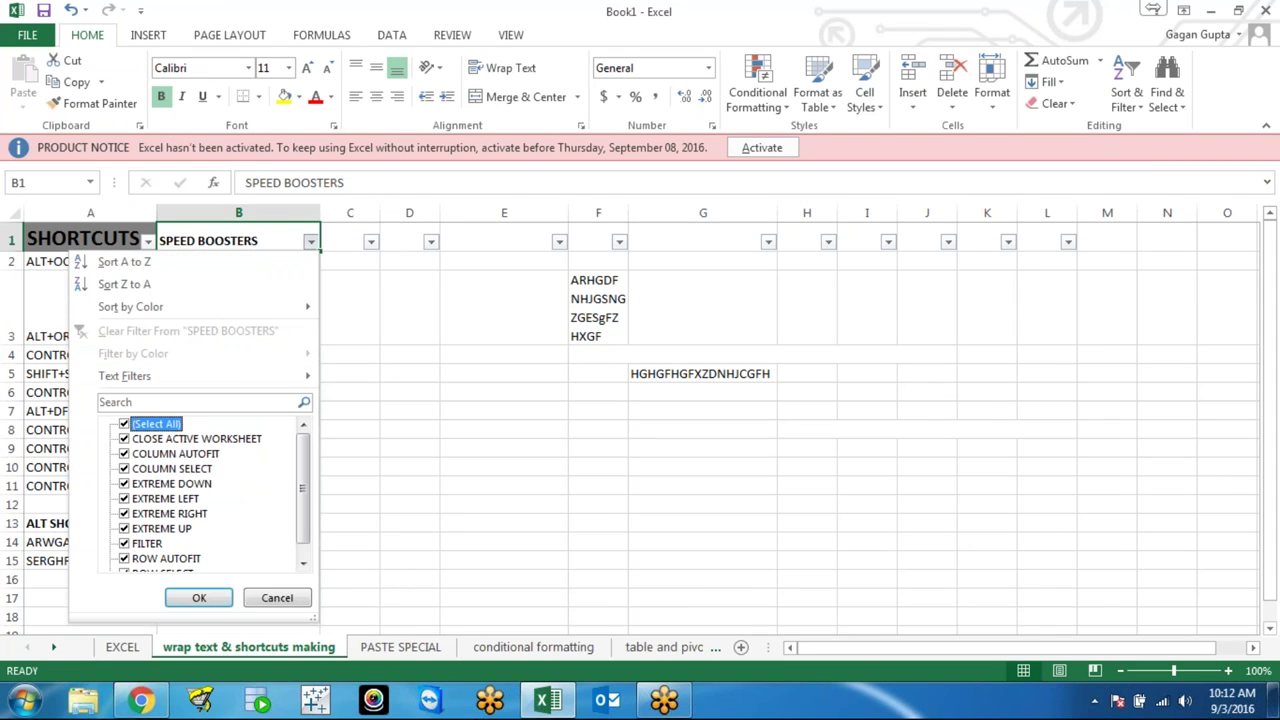
key("Escape")
left_click(286, 310)
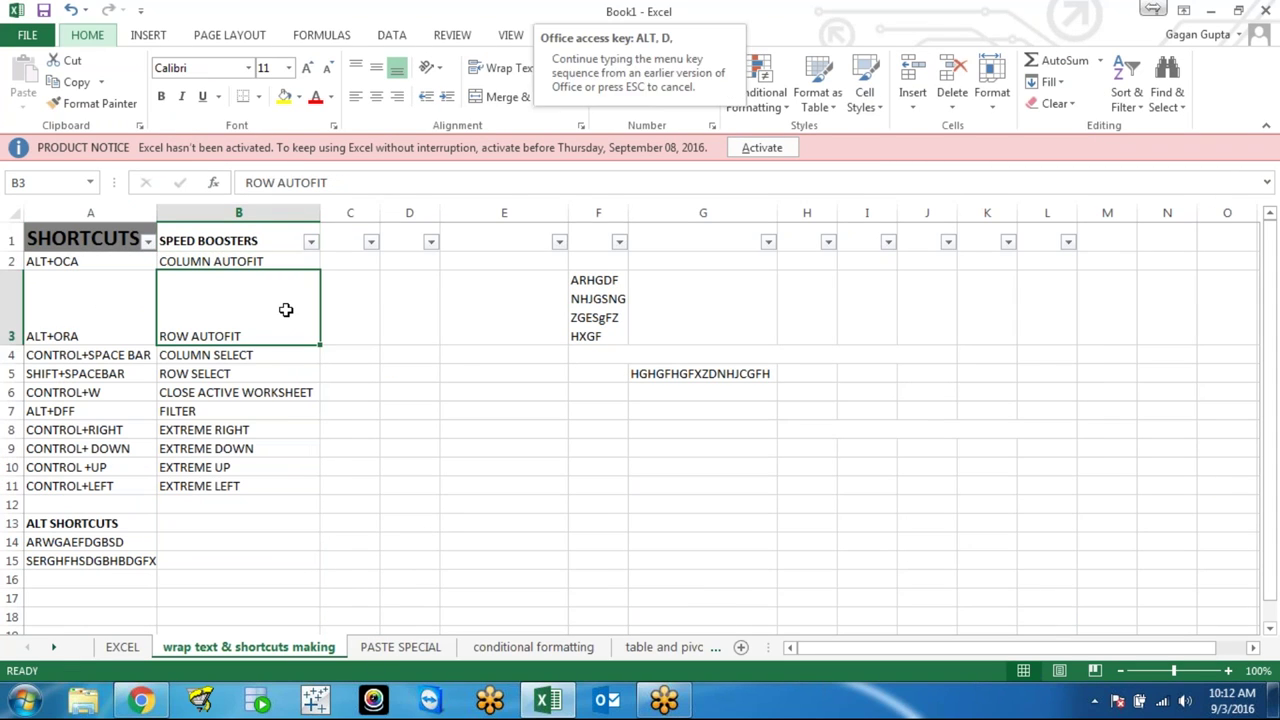
key("alt+d")
key("f")
key("f")
Toggle the shortcut-list filter on and off with Alt+D,F, then select empty cell D3
left_click(186, 375)
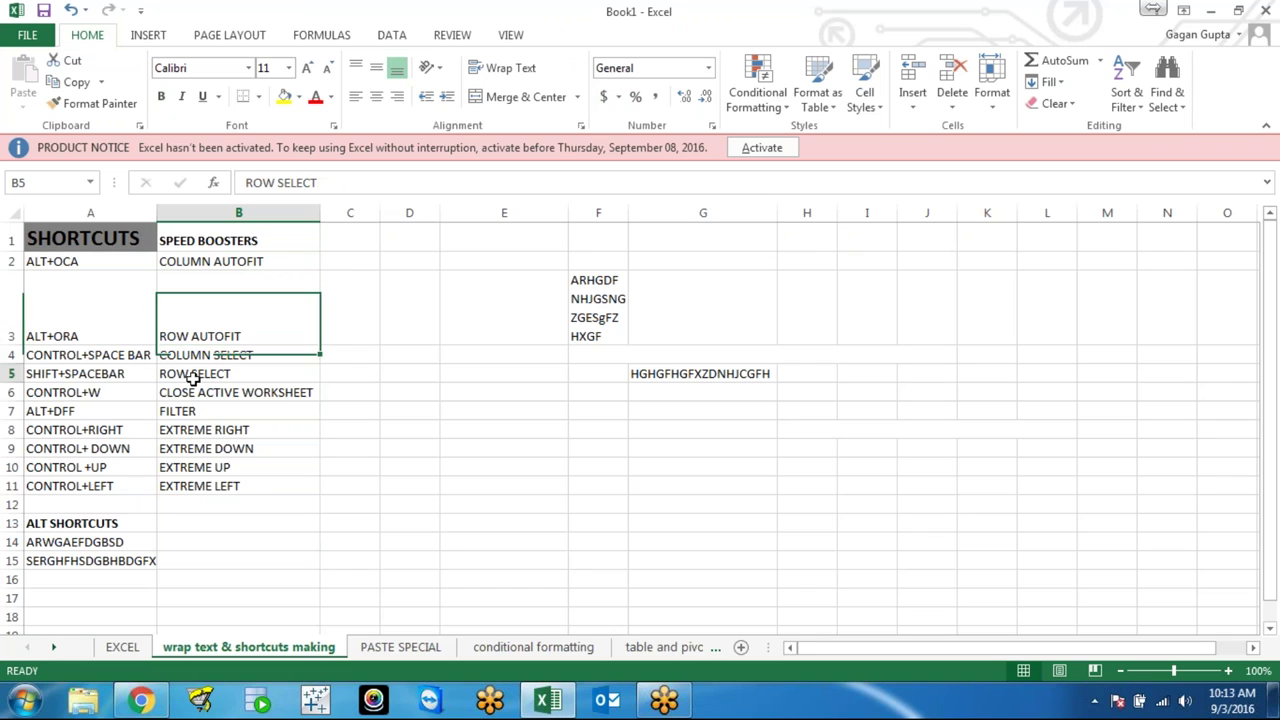
left_click(190, 392)
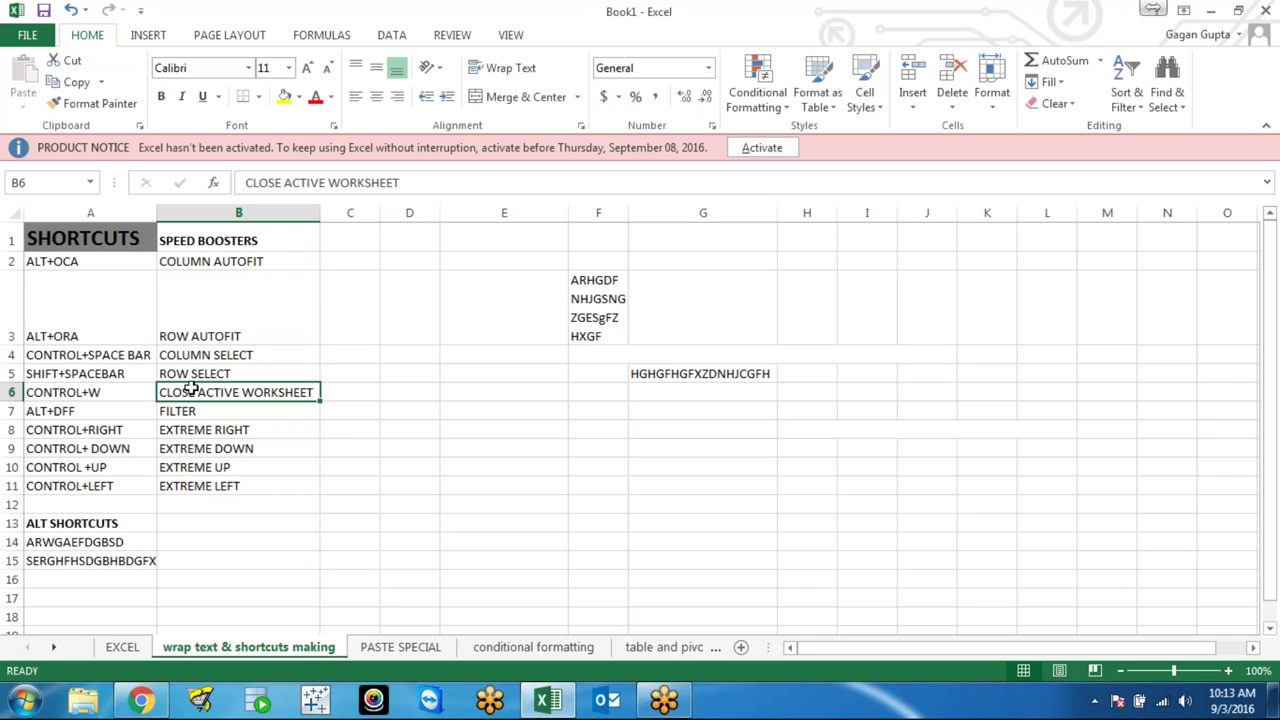
key("alt+d")
key("f")
key("f")
left_click(228, 368)
key("alt+d")
key("f")
key("f")
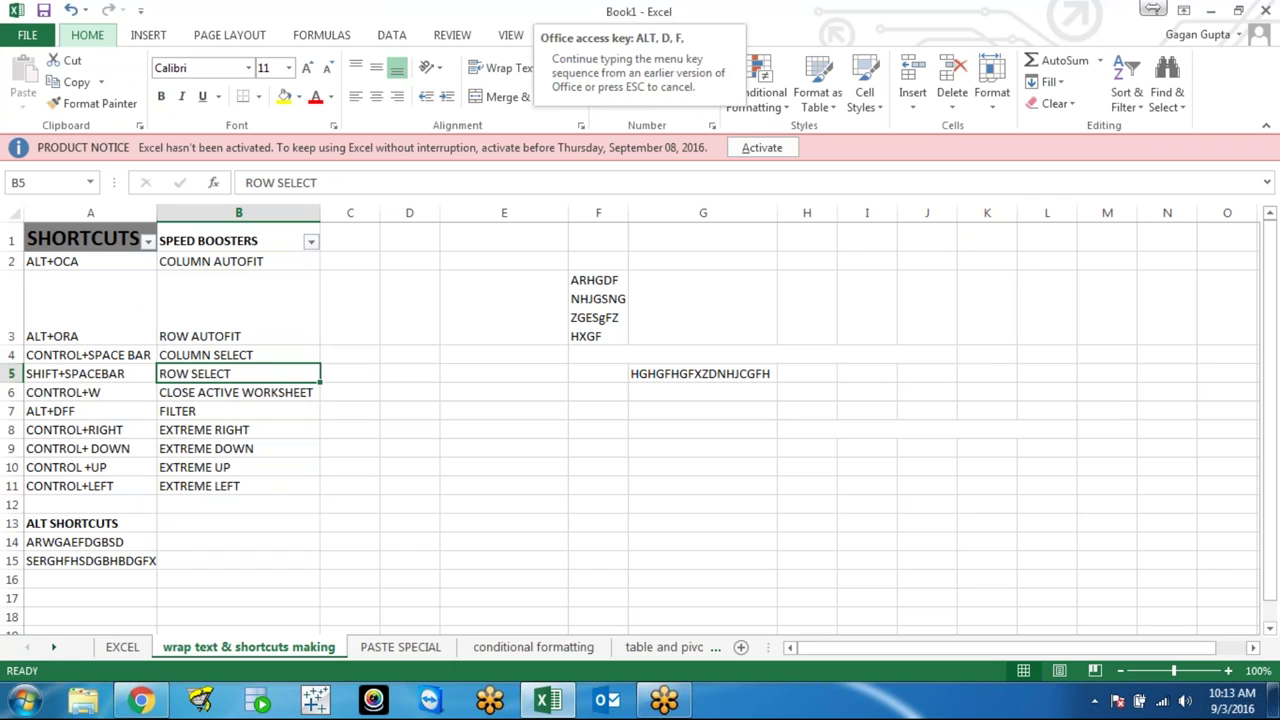
left_click(228, 352)
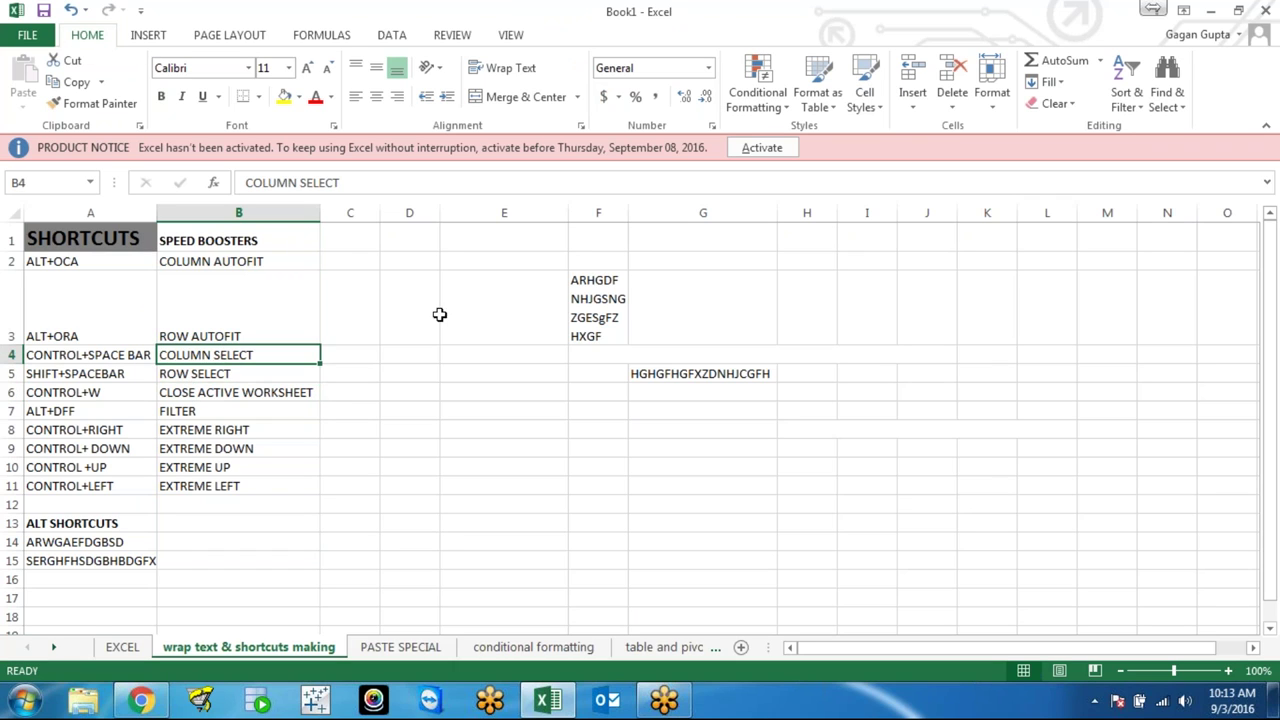
left_click(419, 303)
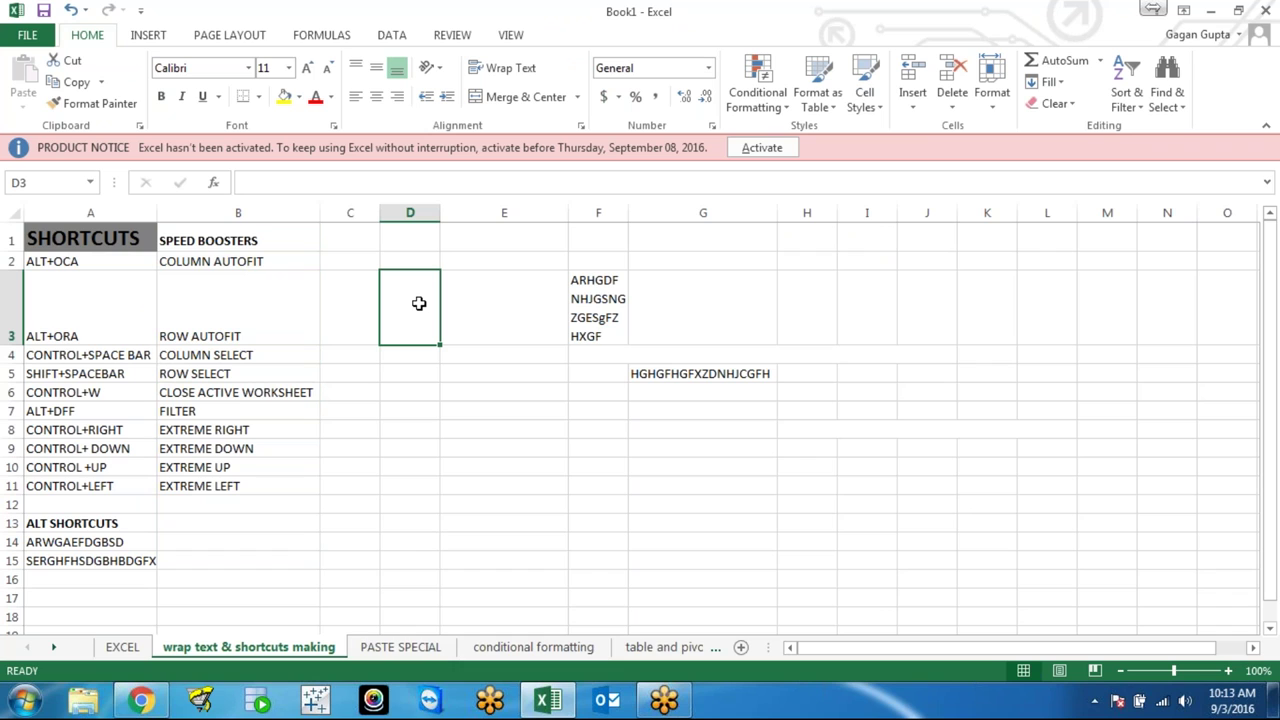
Trigger the filter error from D3 and dismiss it, then toggle the list filter on and off
key("ctrl+shift+l")
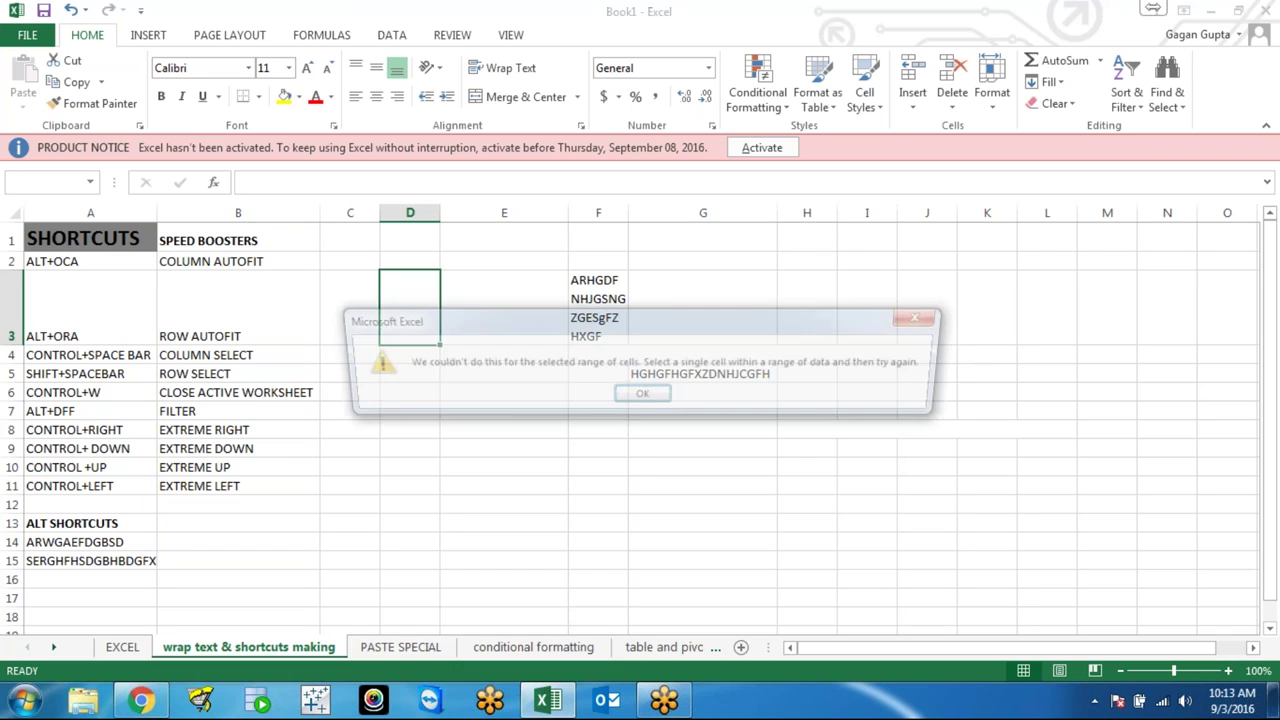
left_click(642, 397)
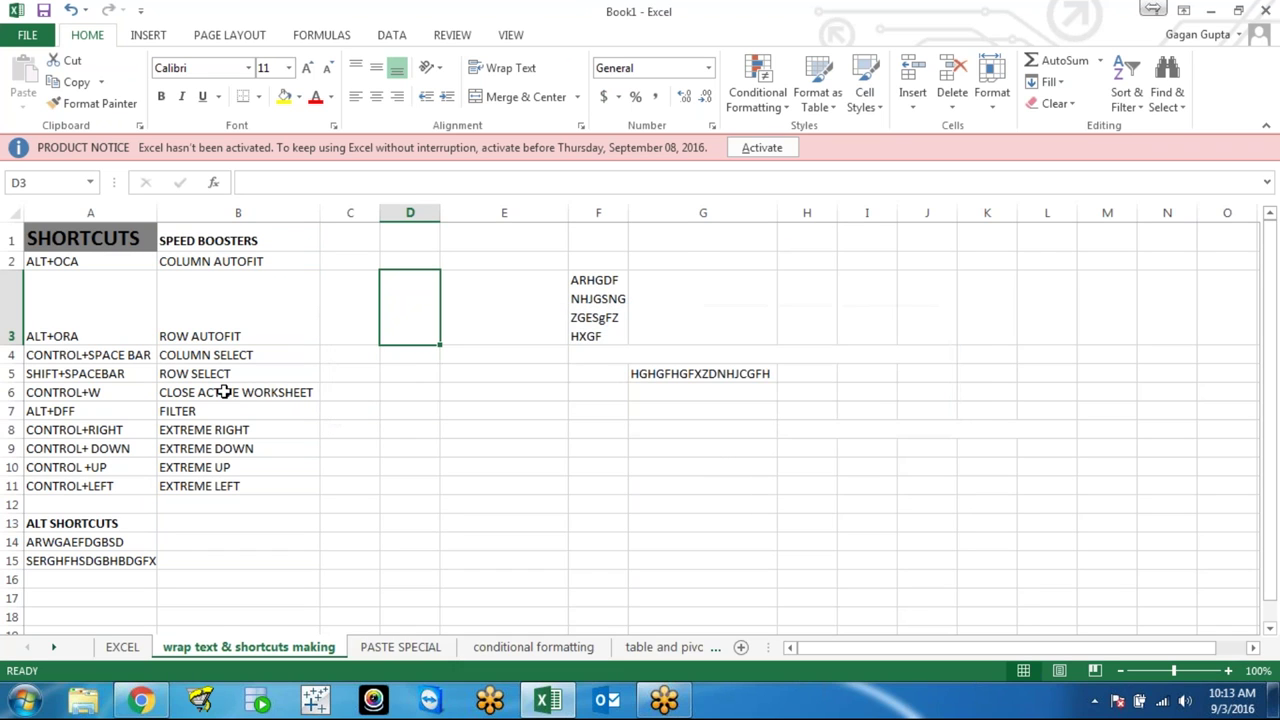
left_click(224, 392)
key("ctrl+shift+l")
left_click(236, 373)
key("alt+d")
key("f")
key("f")
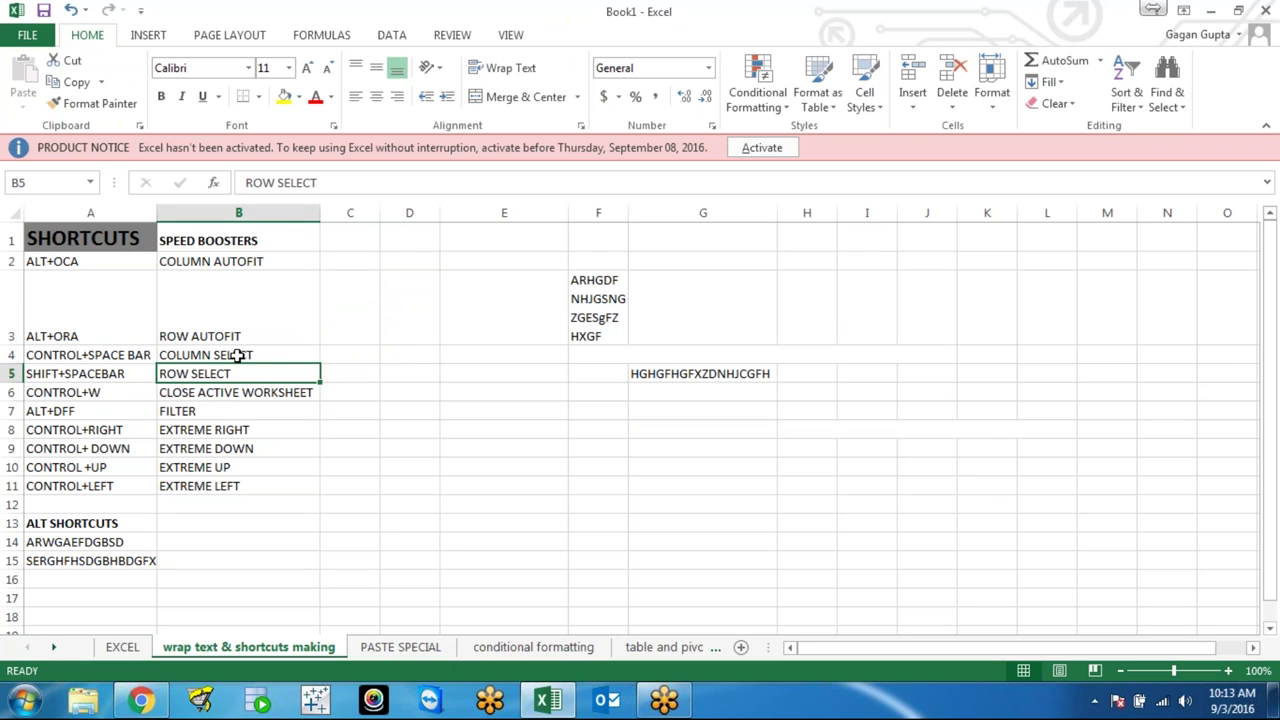
Turn filtering on and off for the shortcut list with Alt+A,T
left_click(238, 355)
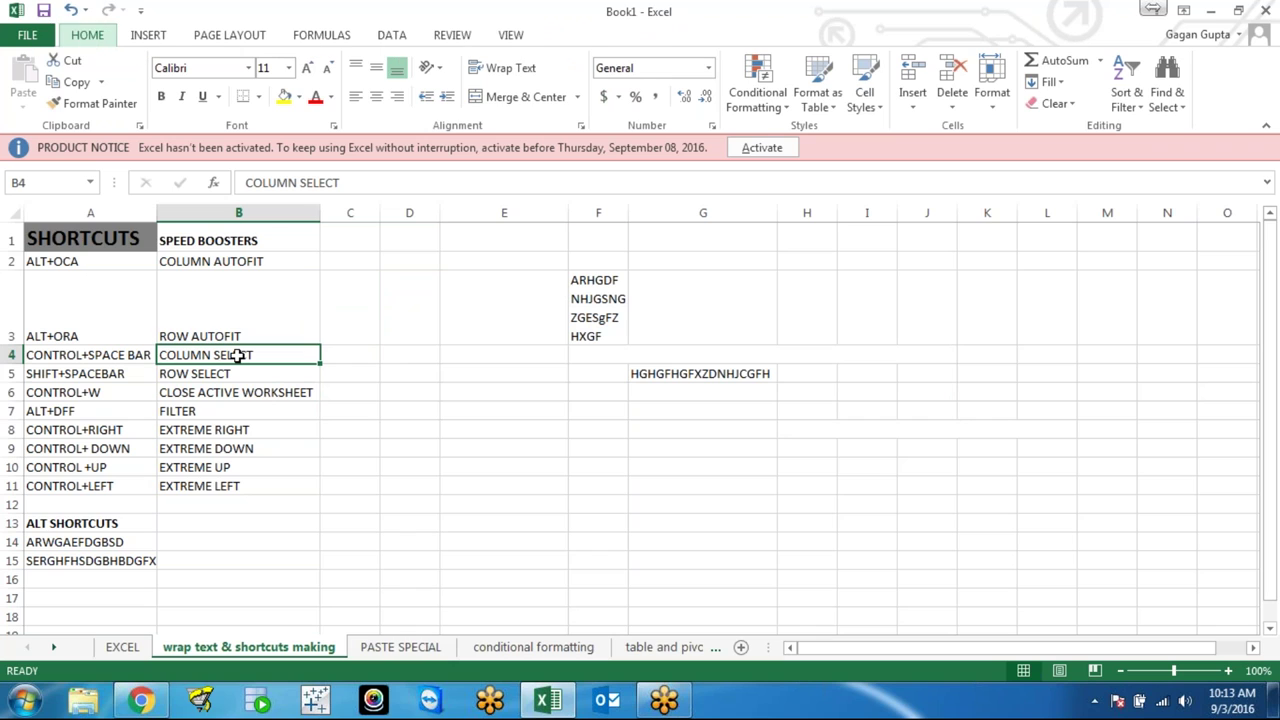
key("alt+a")
key("t")
left_click(243, 331)
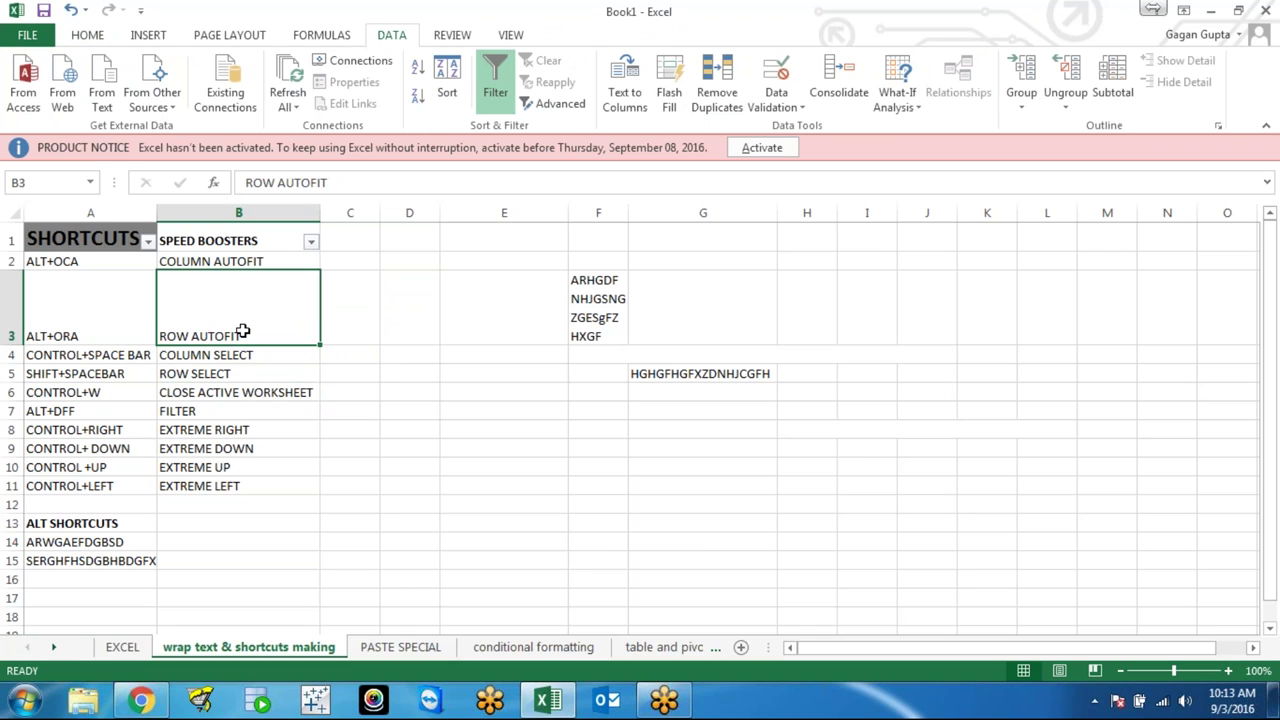
key("alt+a")
key("t")
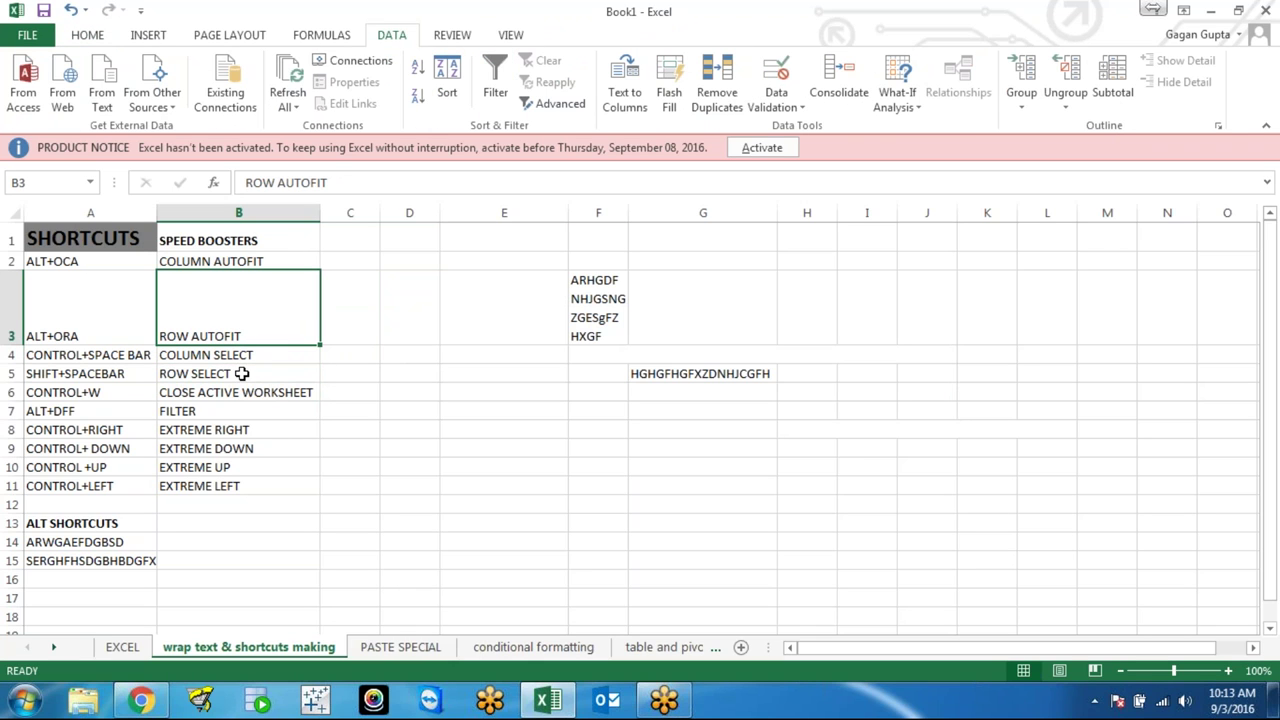
Select the ROW SELECT, COLUMN SELECT, ROW AUTOFIT and CLOSE ACTIVE WORKSHEET cells
left_click(242, 373)
left_click(240, 349)
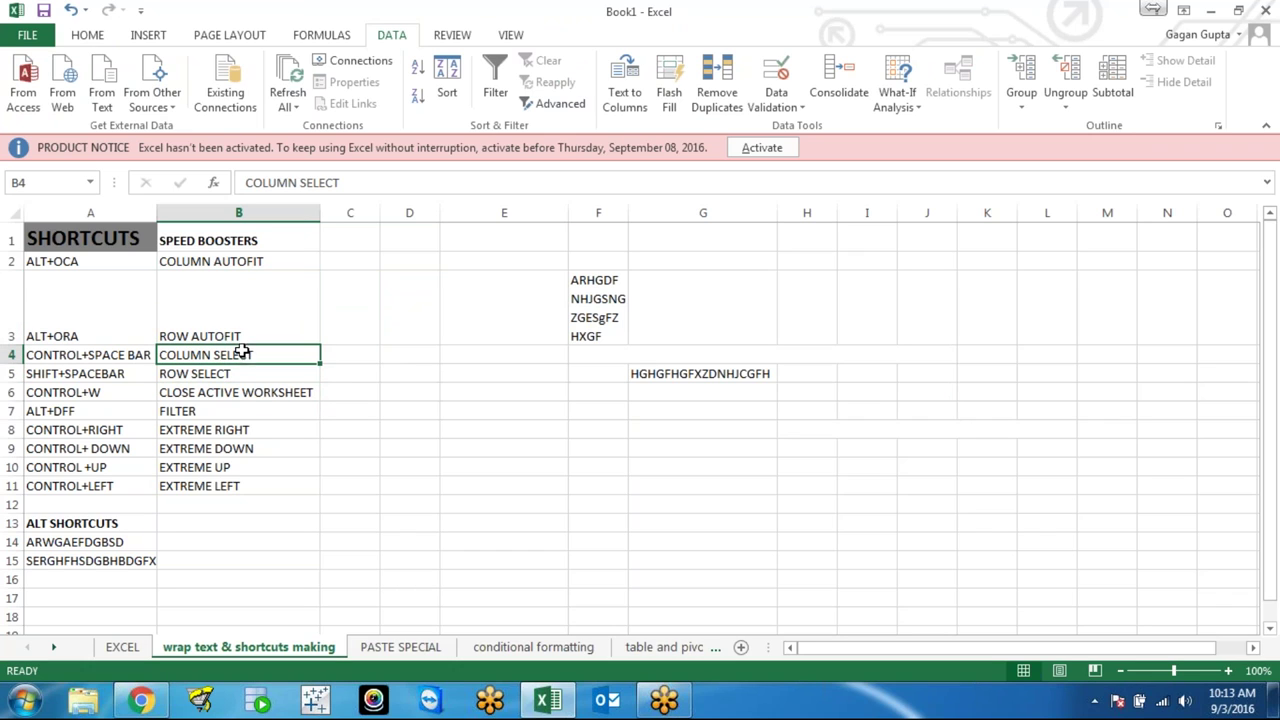
left_click(240, 393)
left_click(224, 370)
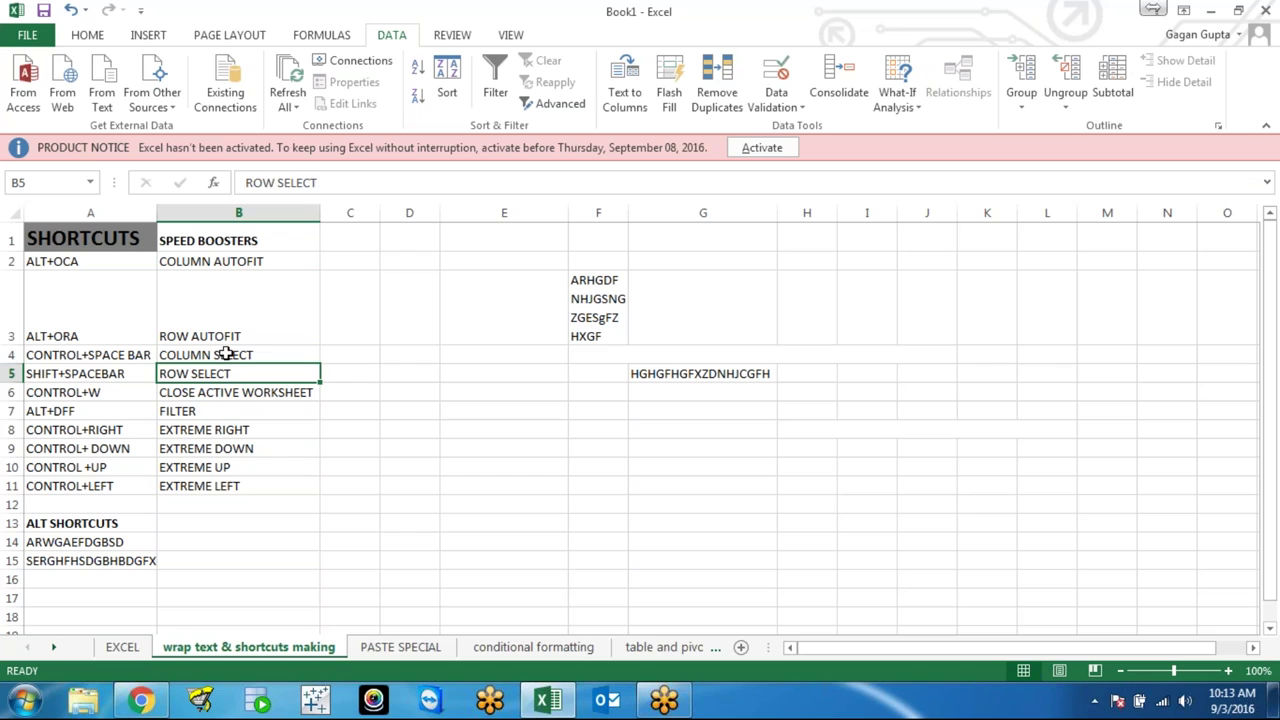
left_click(227, 356)
left_click(225, 328)
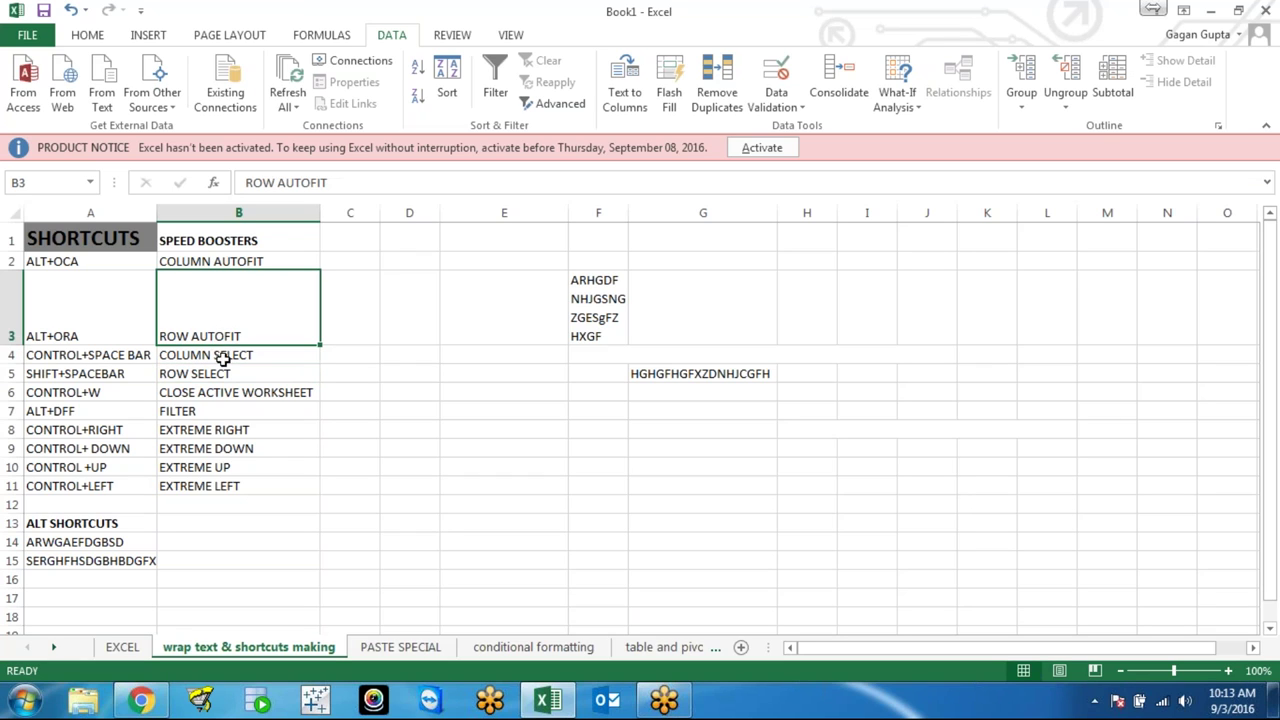
left_click(222, 356)
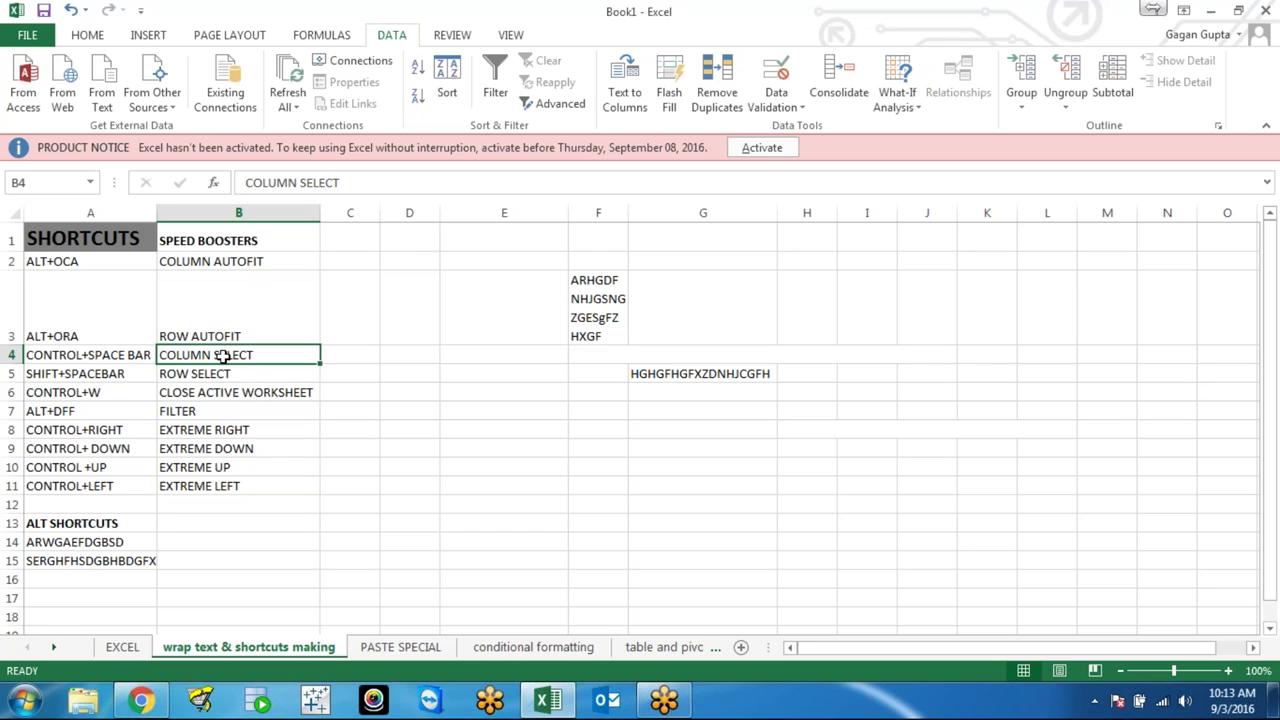
left_click(225, 392)
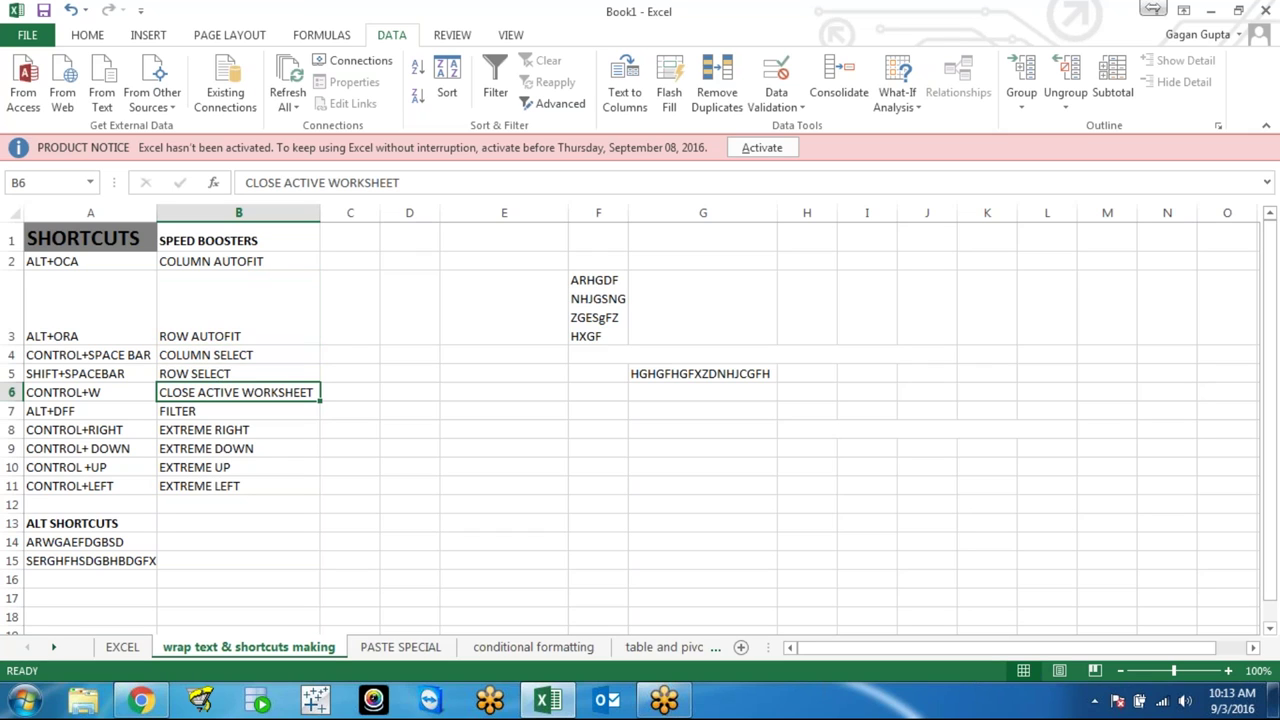
Select the four shortcuts in A8:A11, then reduce the selection to A8
left_click(120, 432)
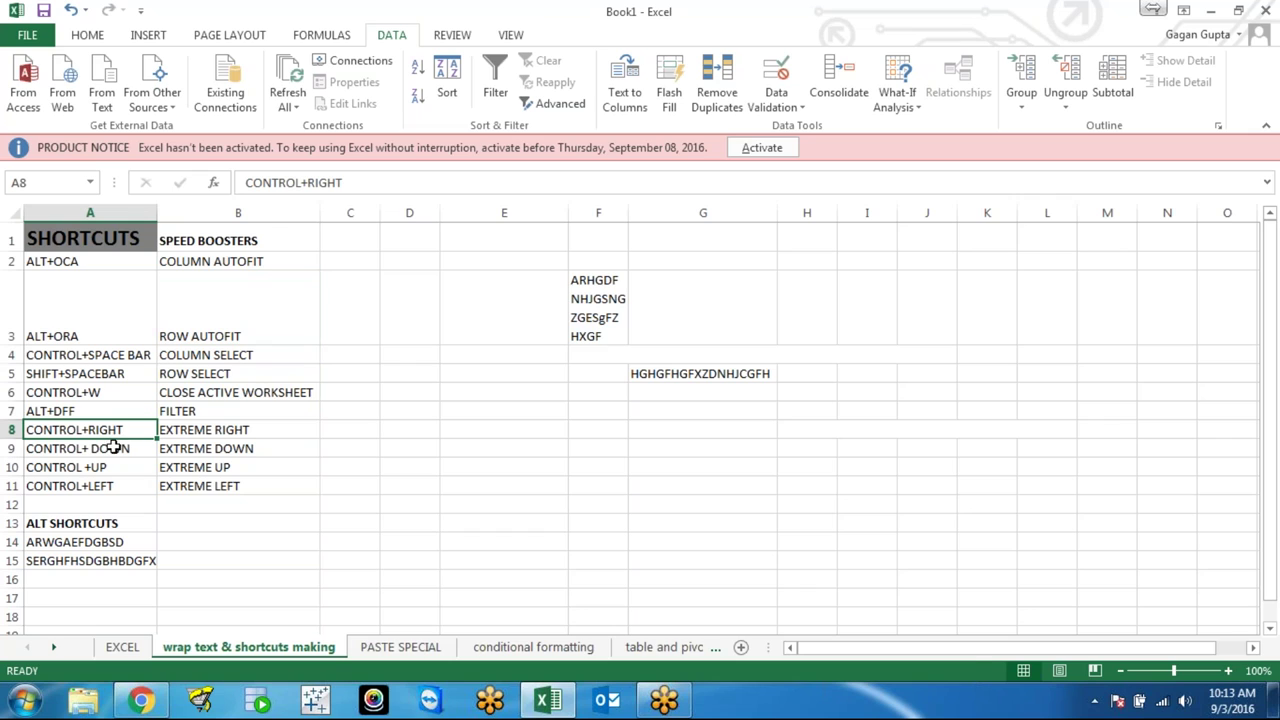
left_click_drag(120, 432, 113, 487)
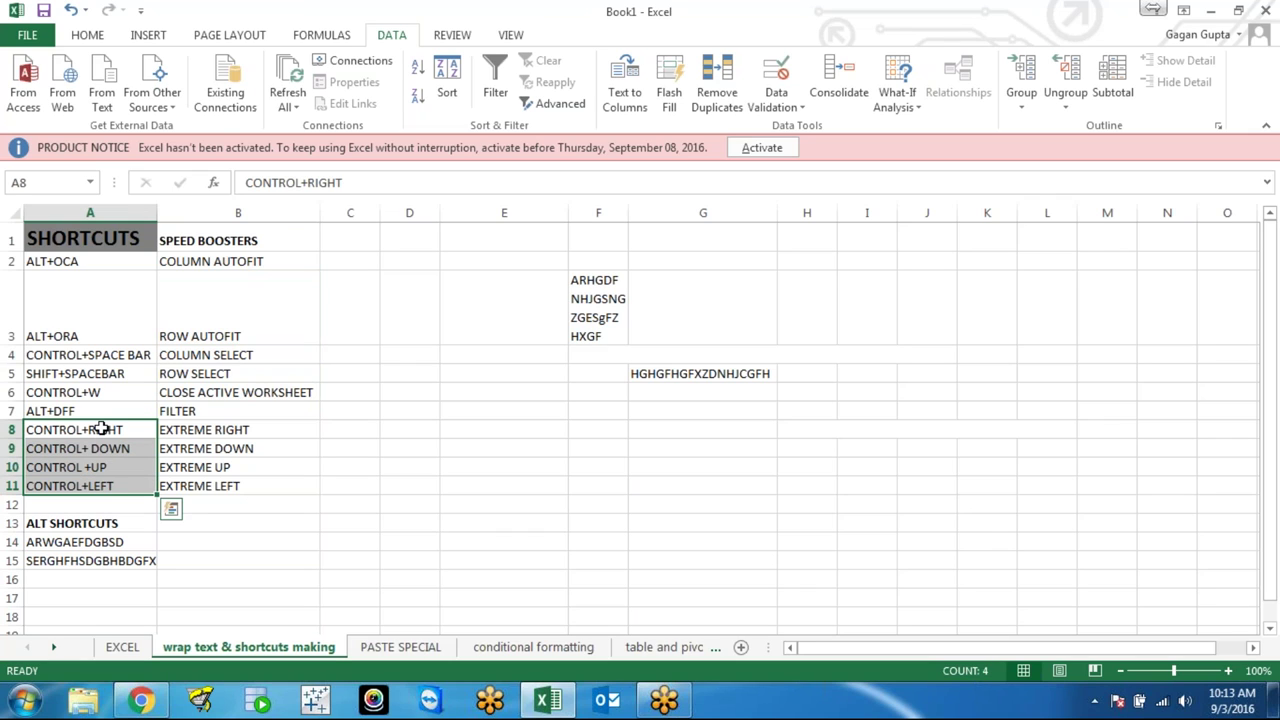
left_click(101, 429)
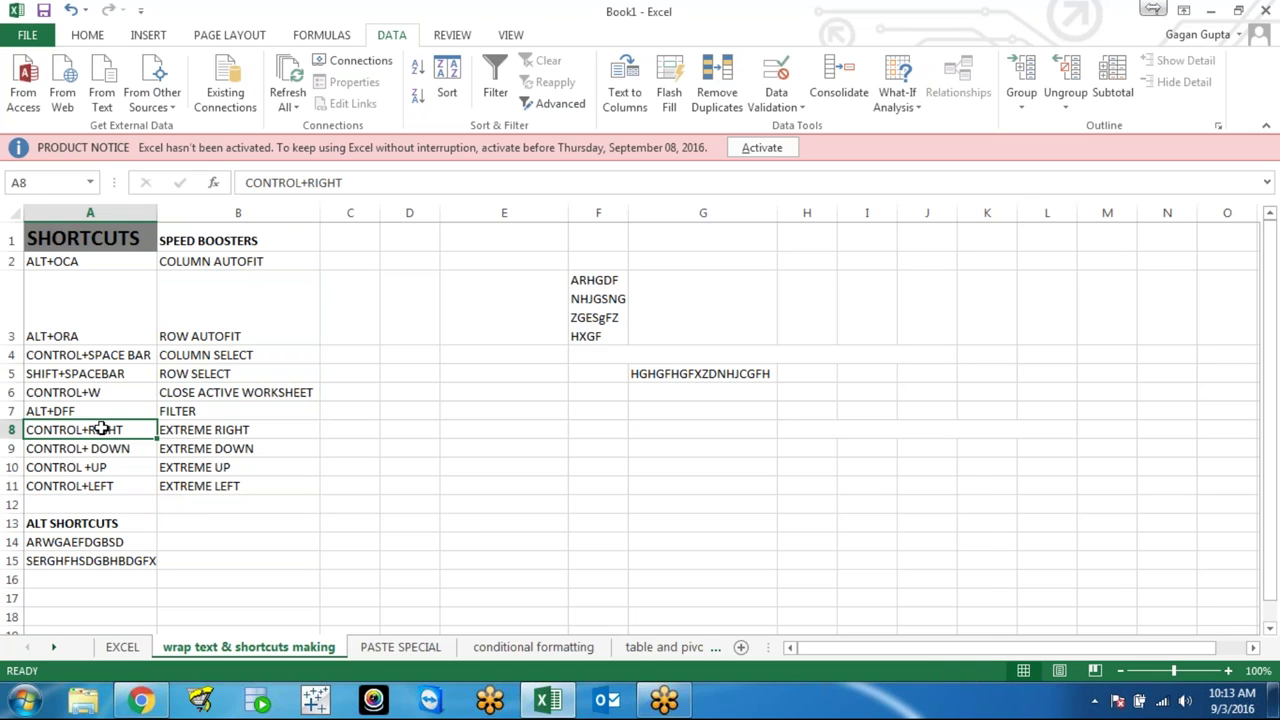
On the EXCEL sheet, enter =RANDBETWEEN(1,100) in cell C13
key("ctrl+Page_Up")
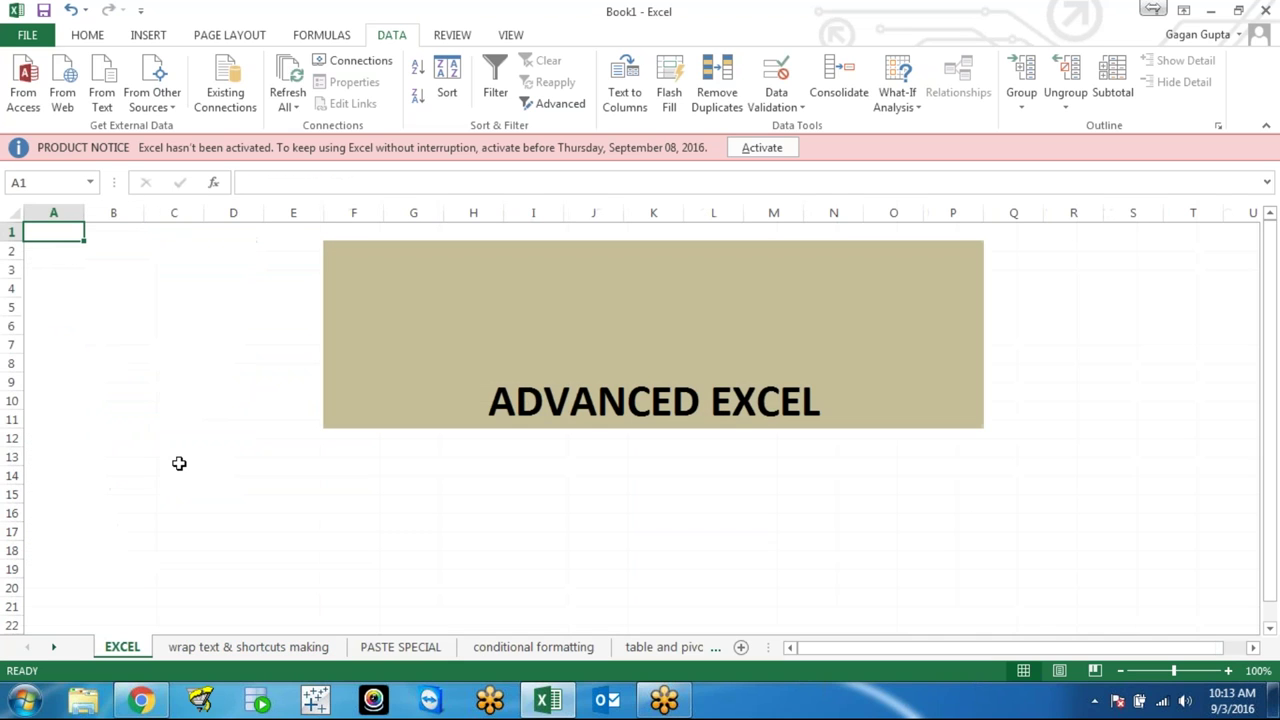
left_click(180, 465)
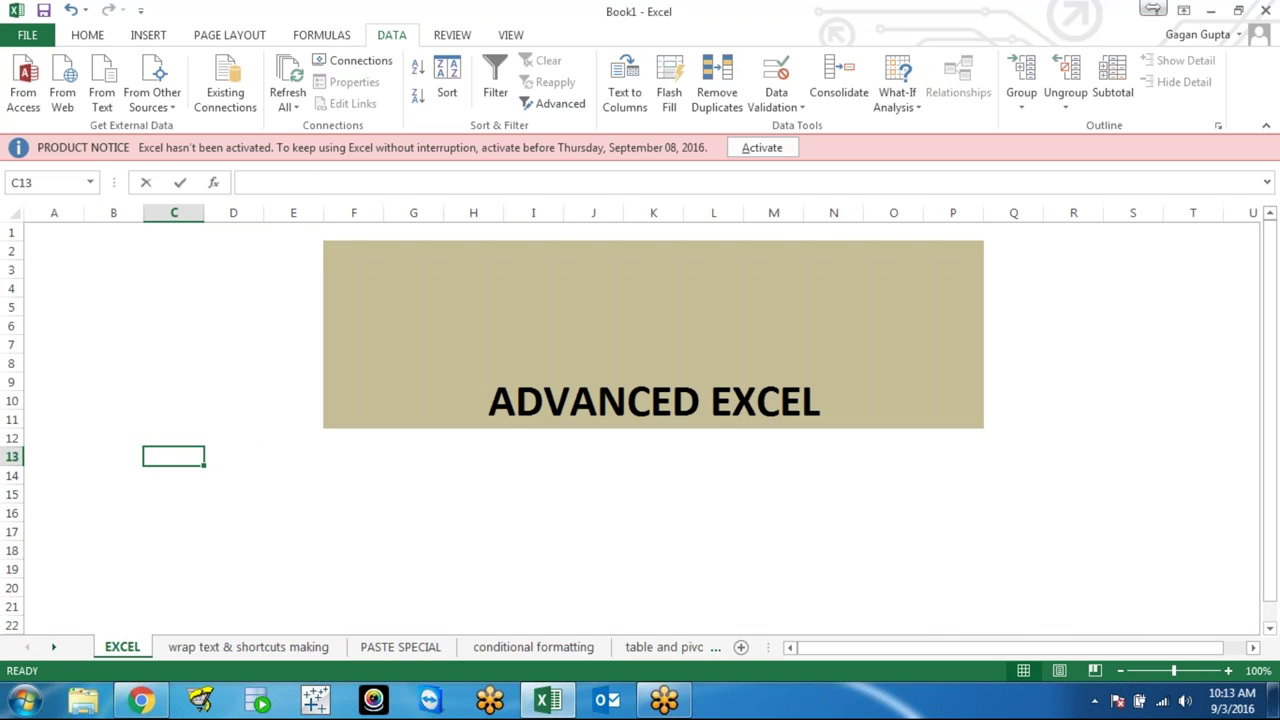
type("=ran")
key("Down")
key("Tab")
type("1,100)")
key("Return")
Fill the random-number formula across C13:P18
mouse_move(175, 456)
left_mouse_down()
mouse_move(805, 456)
mouse_move(975, 550)
left_mouse_up()
key("F2")
key("ctrl+Return")
Copy C13:P18 and paste it back over itself as values only
key("ctrl+c")
key("ctrl+alt+v")
key("v")
key("Return")
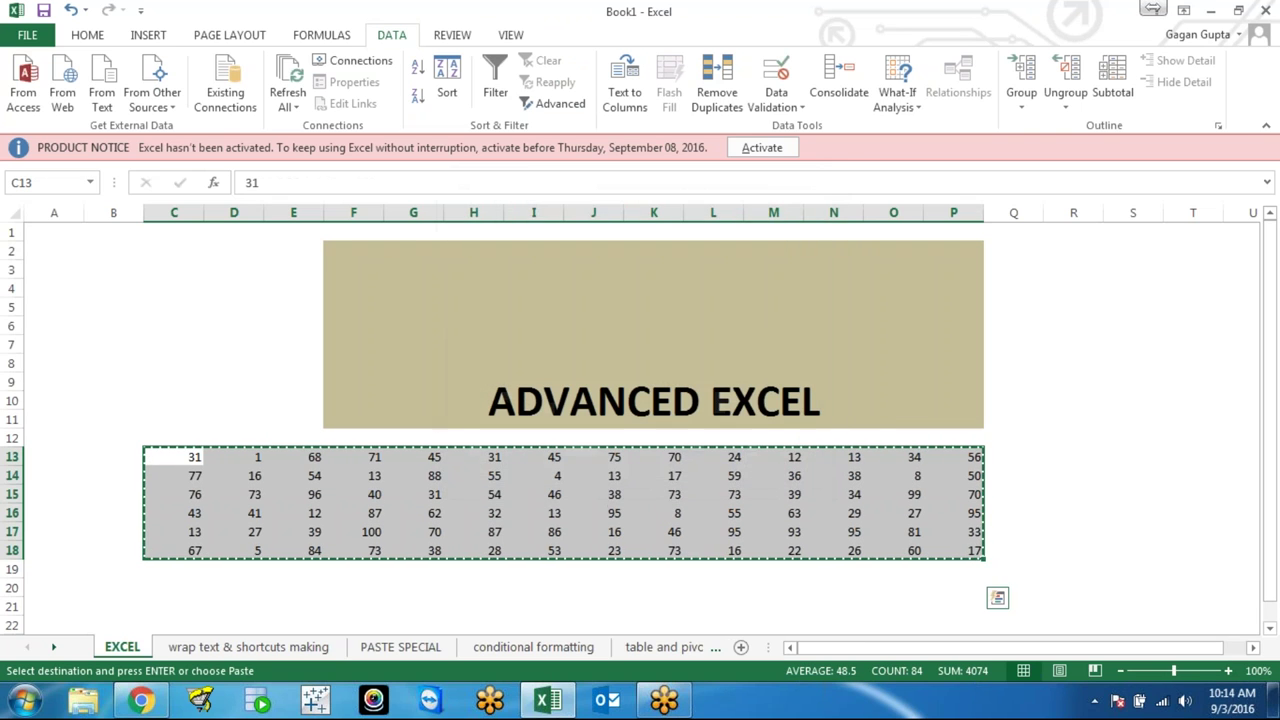
key("Escape")
left_click(175, 475)
left_click(186, 457)
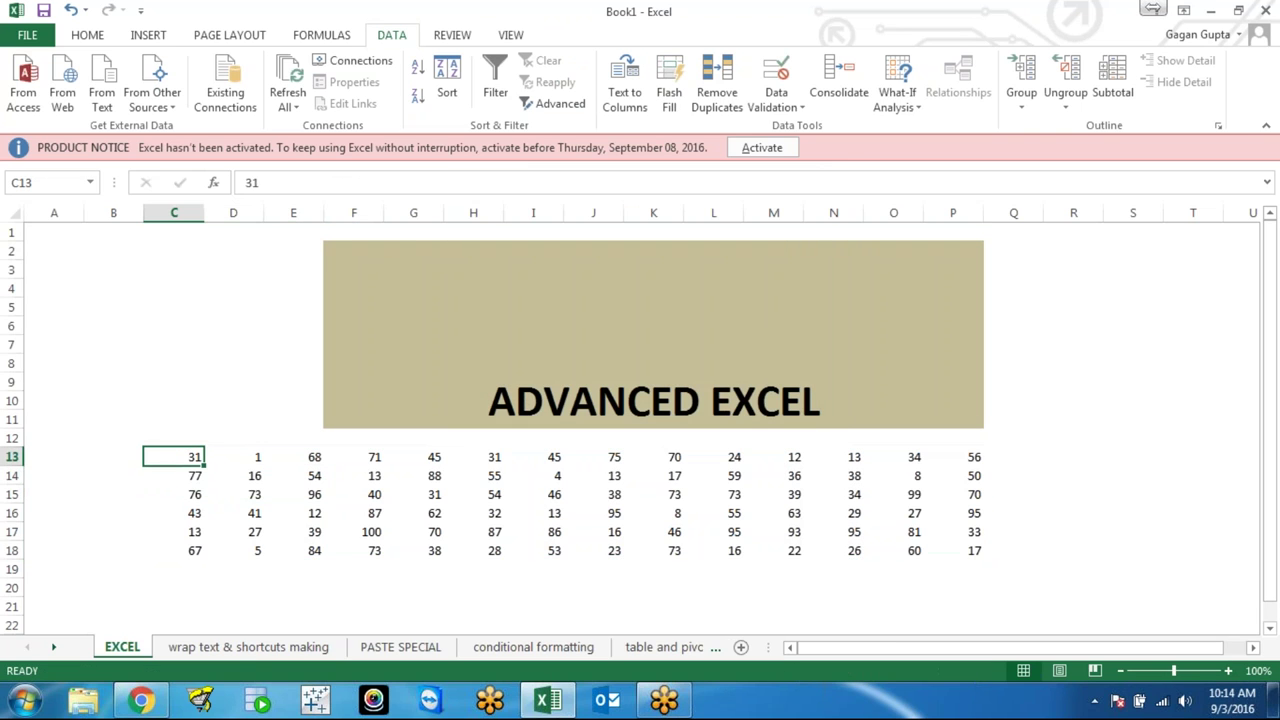
left_click(963, 548)
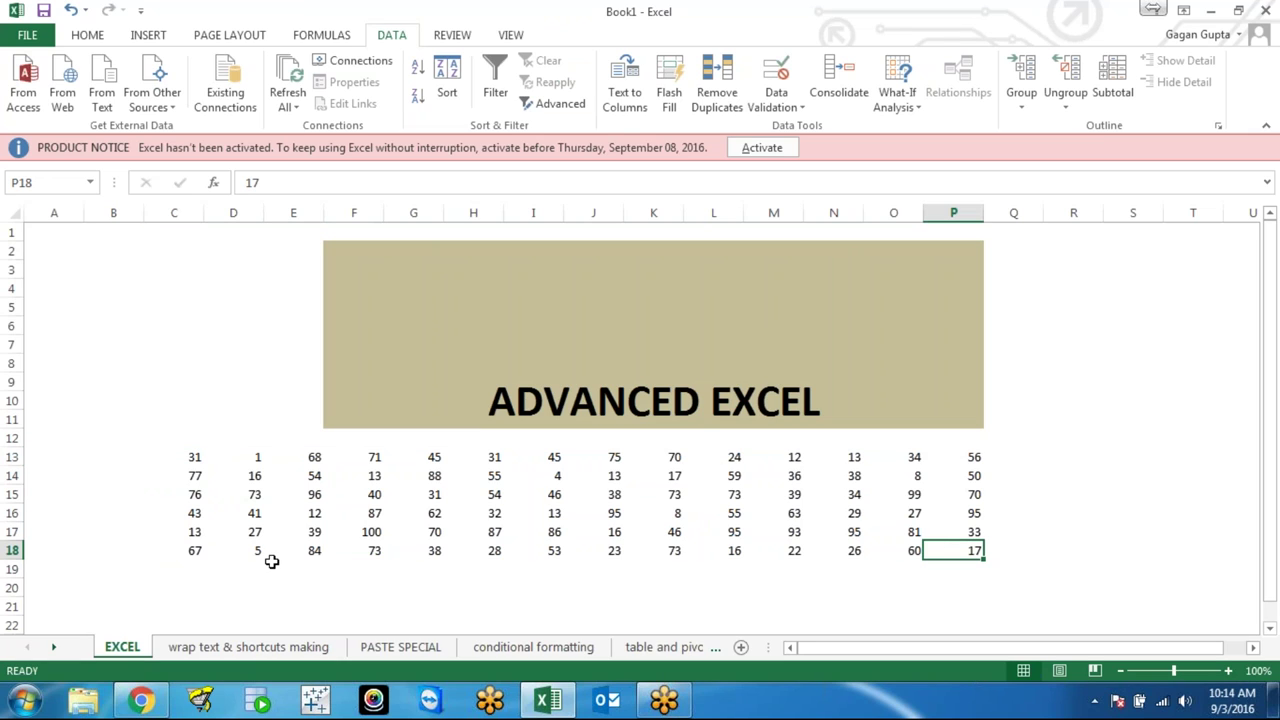
left_click(220, 549)
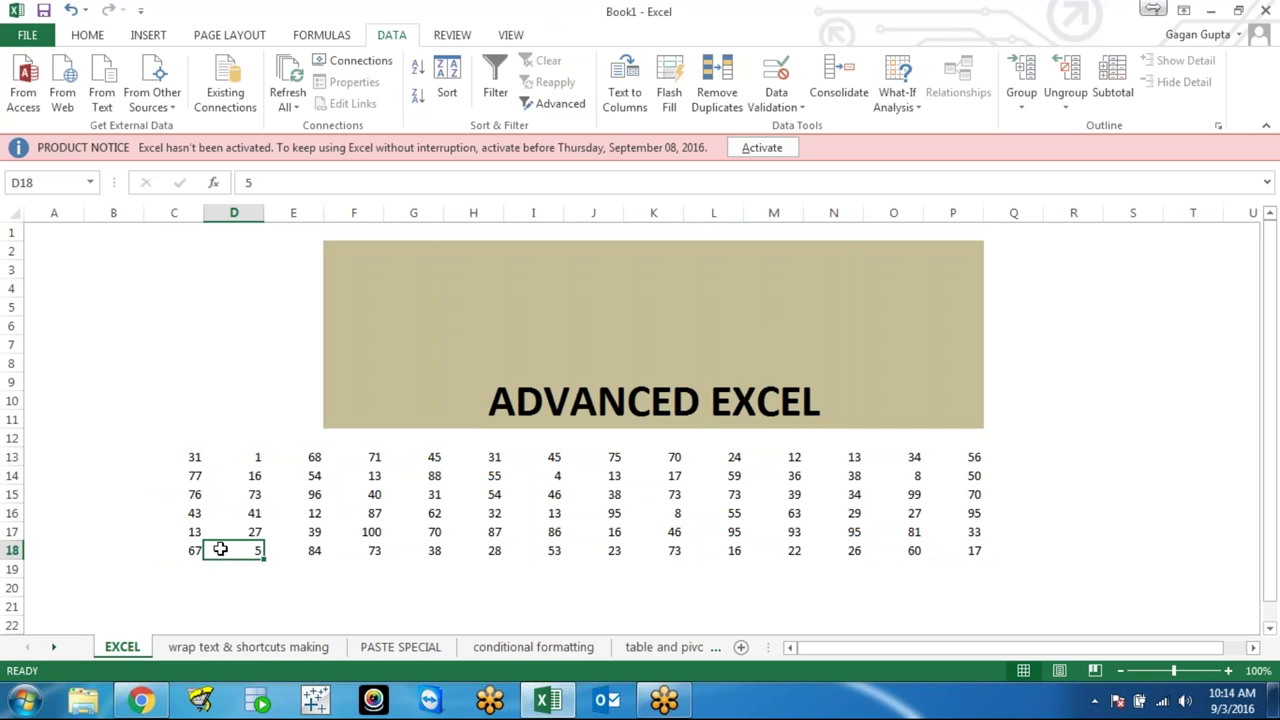
left_click(965, 462)
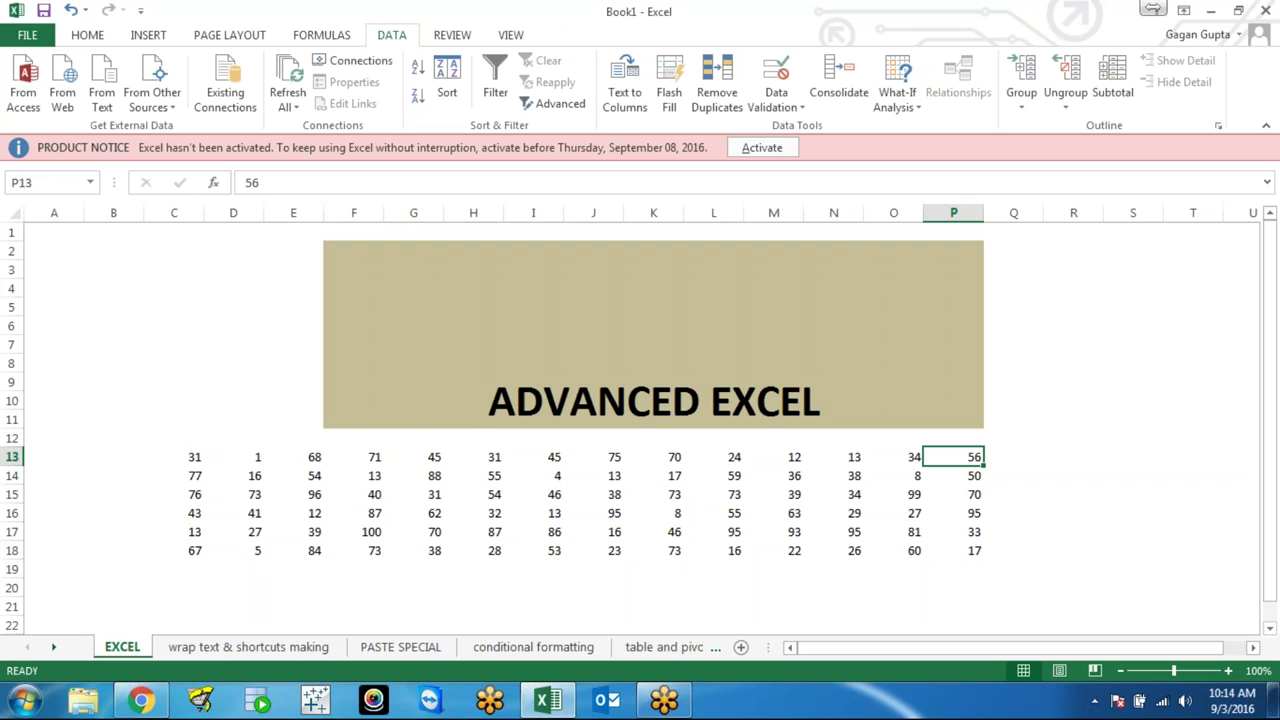
left_click(510, 494)
left_click(970, 490)
left_click(566, 496)
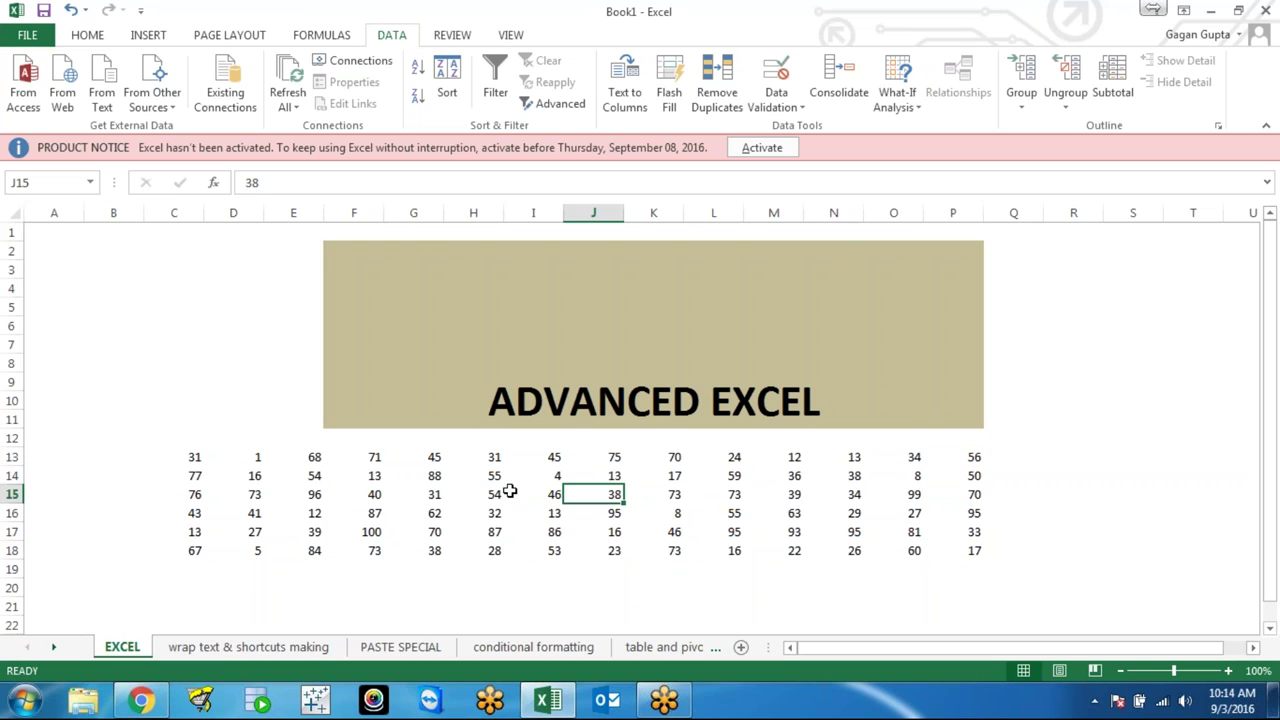
left_click(530, 494)
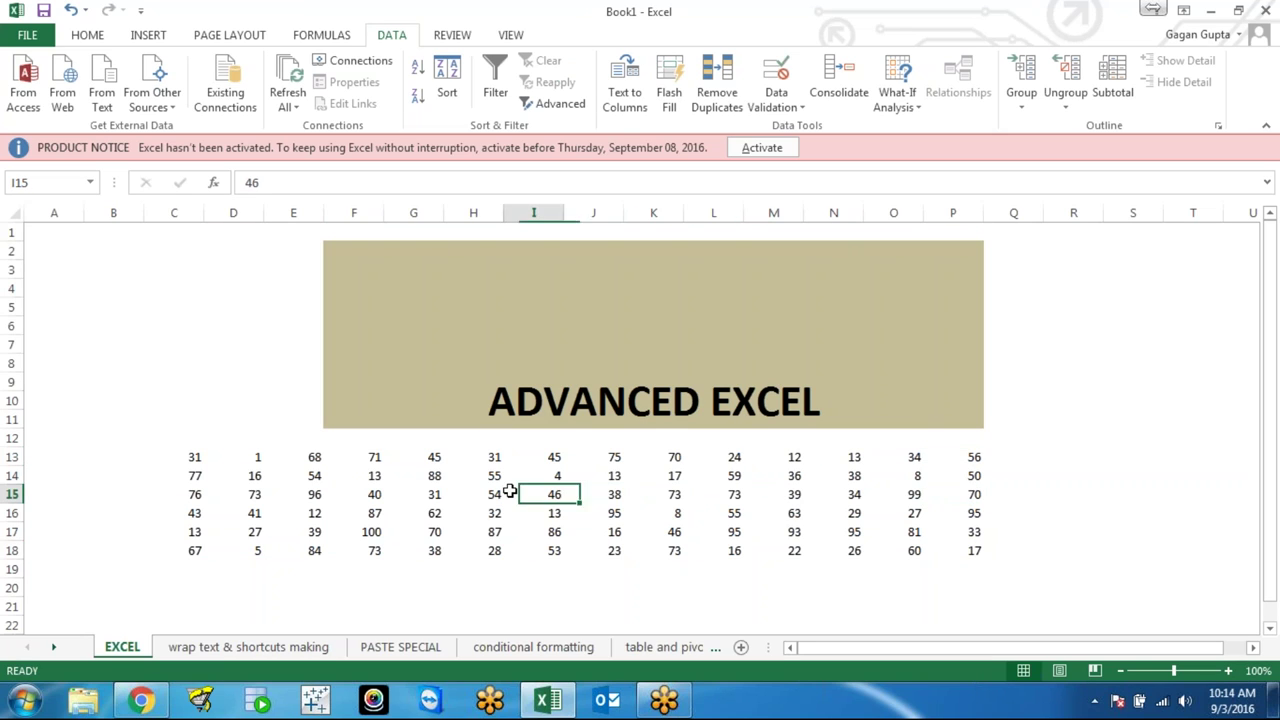
left_click(459, 492)
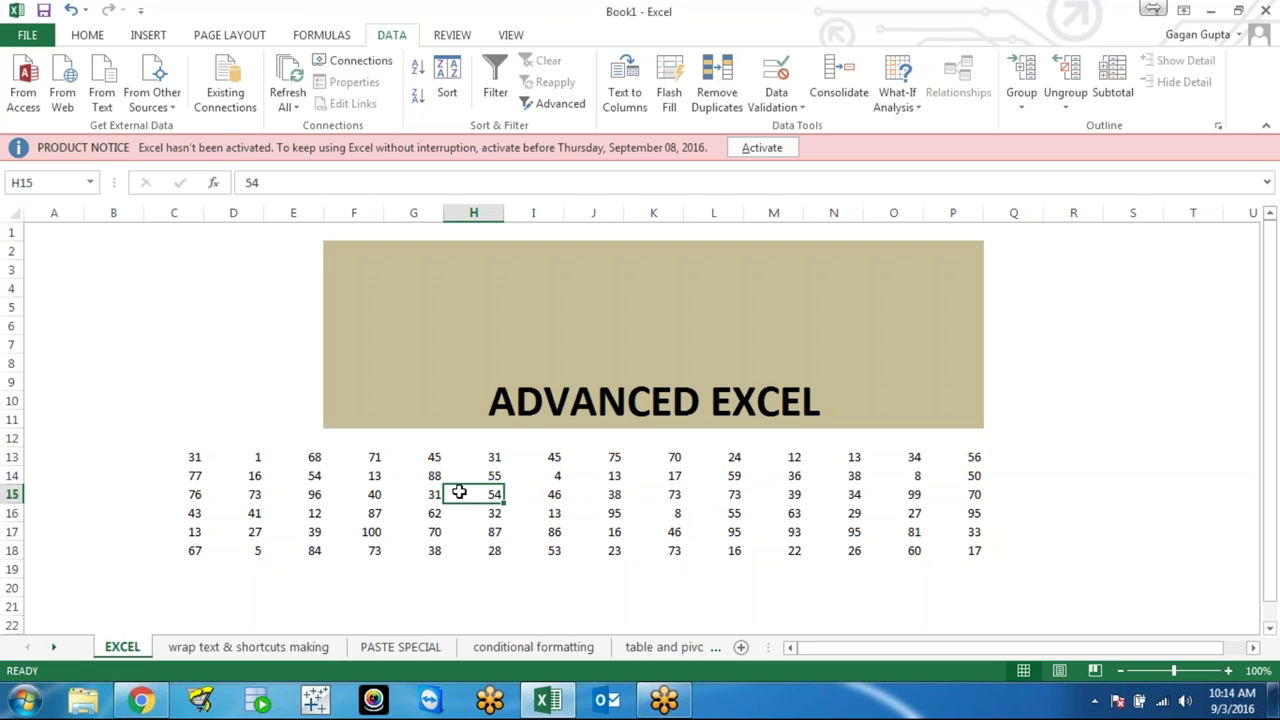
key("ctrl+Left")
key("Up")
key("Up")
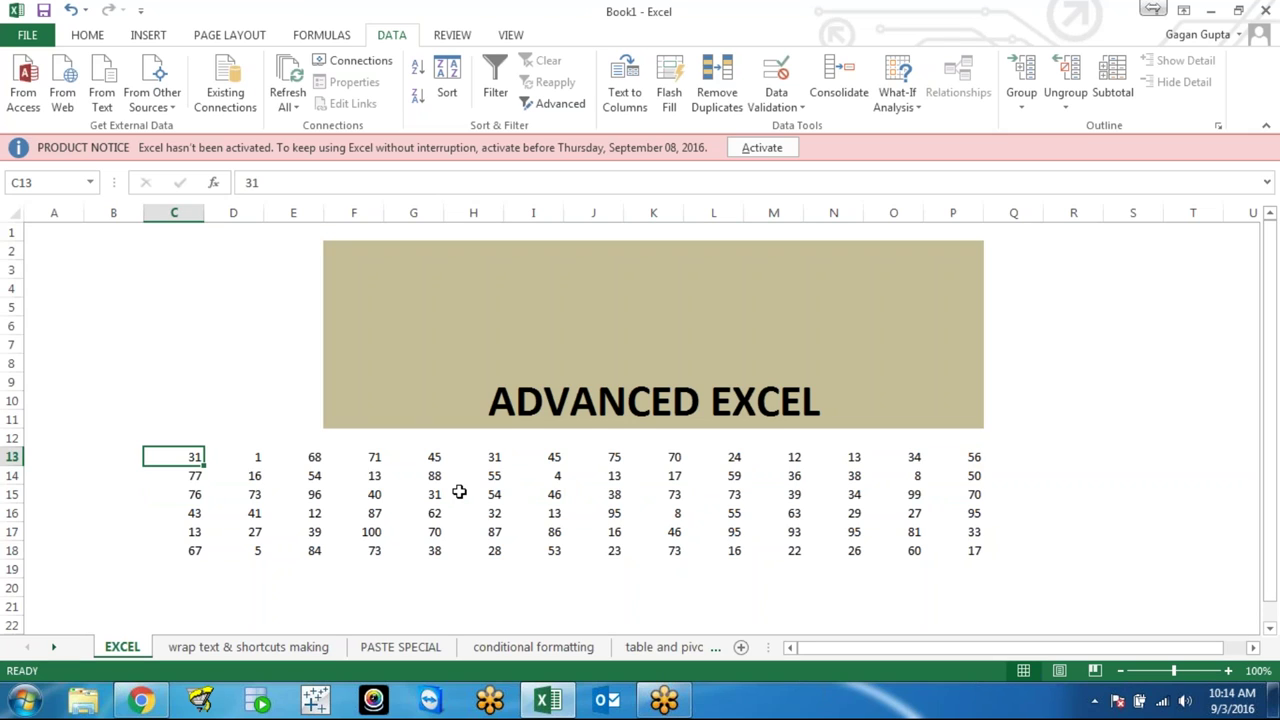
key("ctrl+Right")
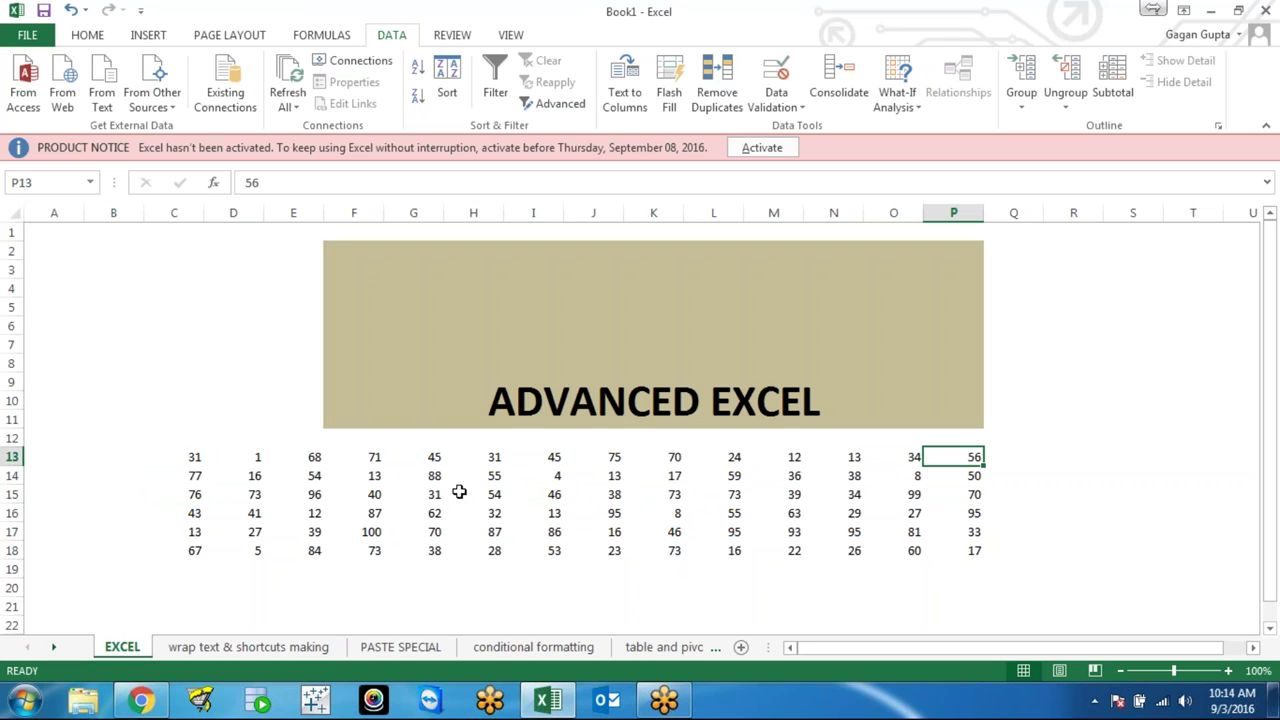
key("ctrl+Down")
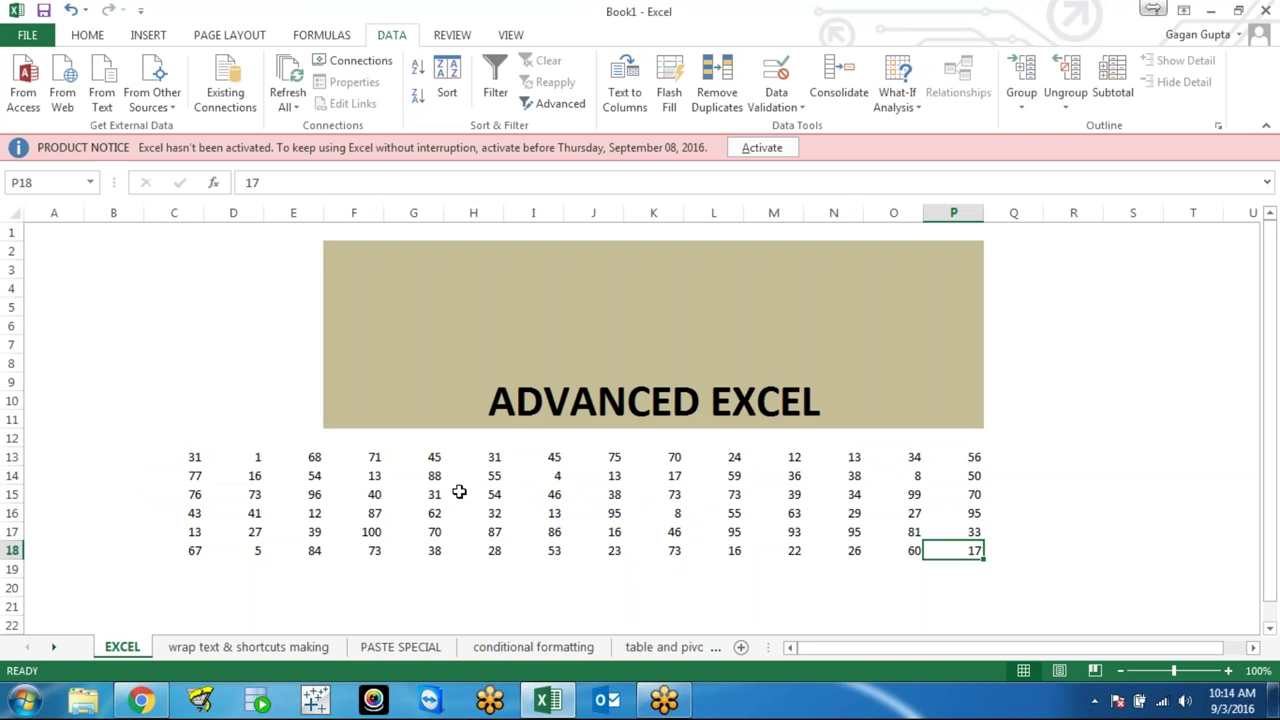
key("ctrl+Left")
key("ctrl+Up")
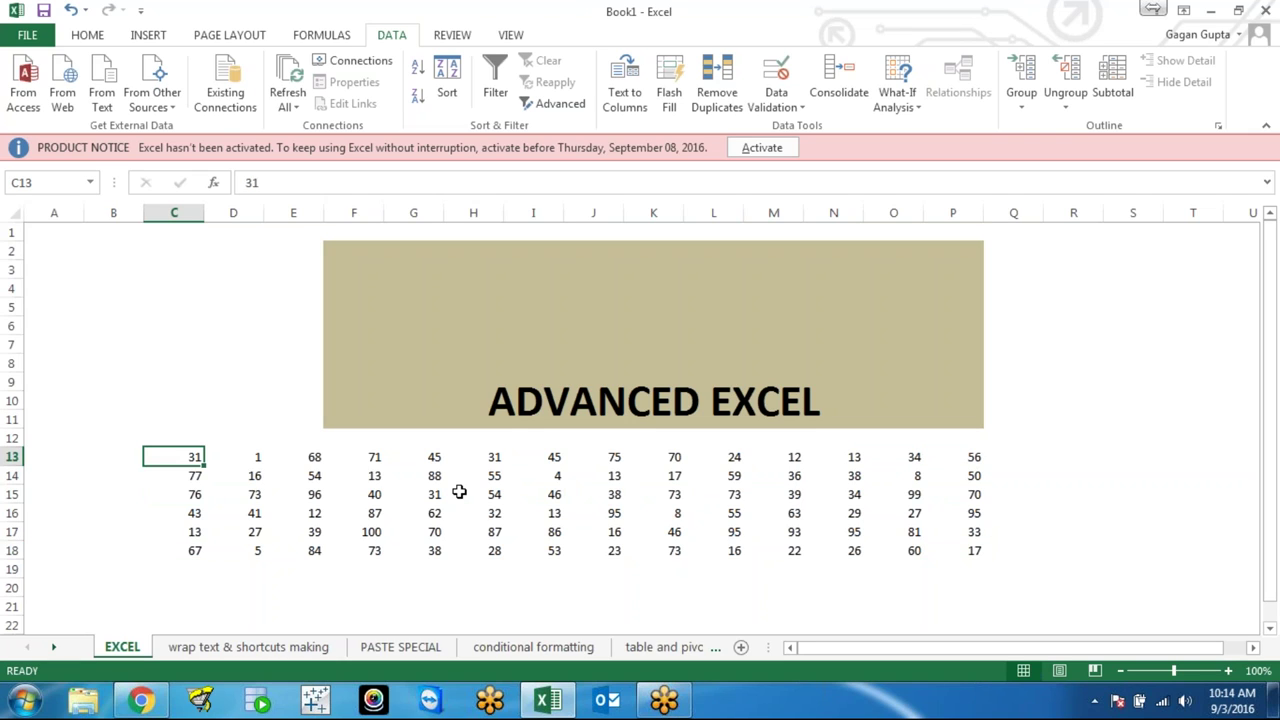
key("ctrl+Right")
key("ctrl+Down")
key("ctrl+Left")
key("ctrl+Up")
key("ctrl+Right")
key("ctrl+Down")
key("ctrl+Left")
key("ctrl+Up")
key("ctrl+Right")
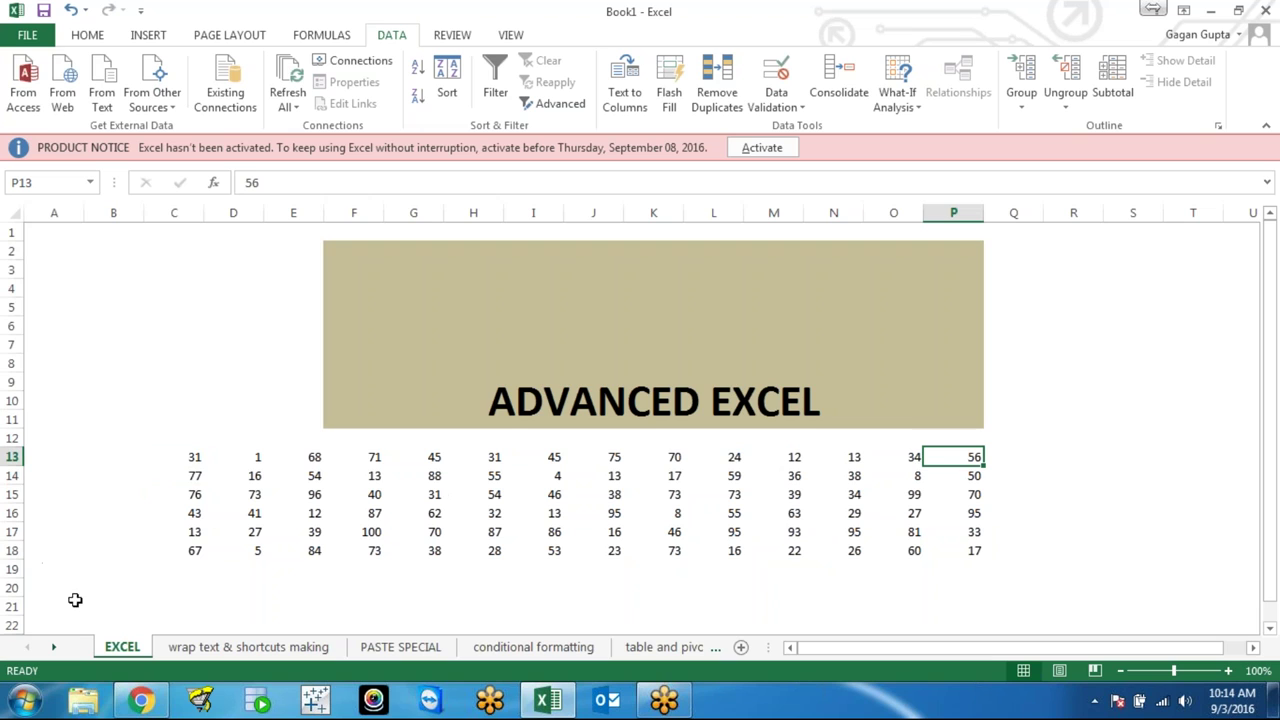
Add a new worksheet and enter =RANDBETWEEN(1,100) in A1
left_click(741, 648)
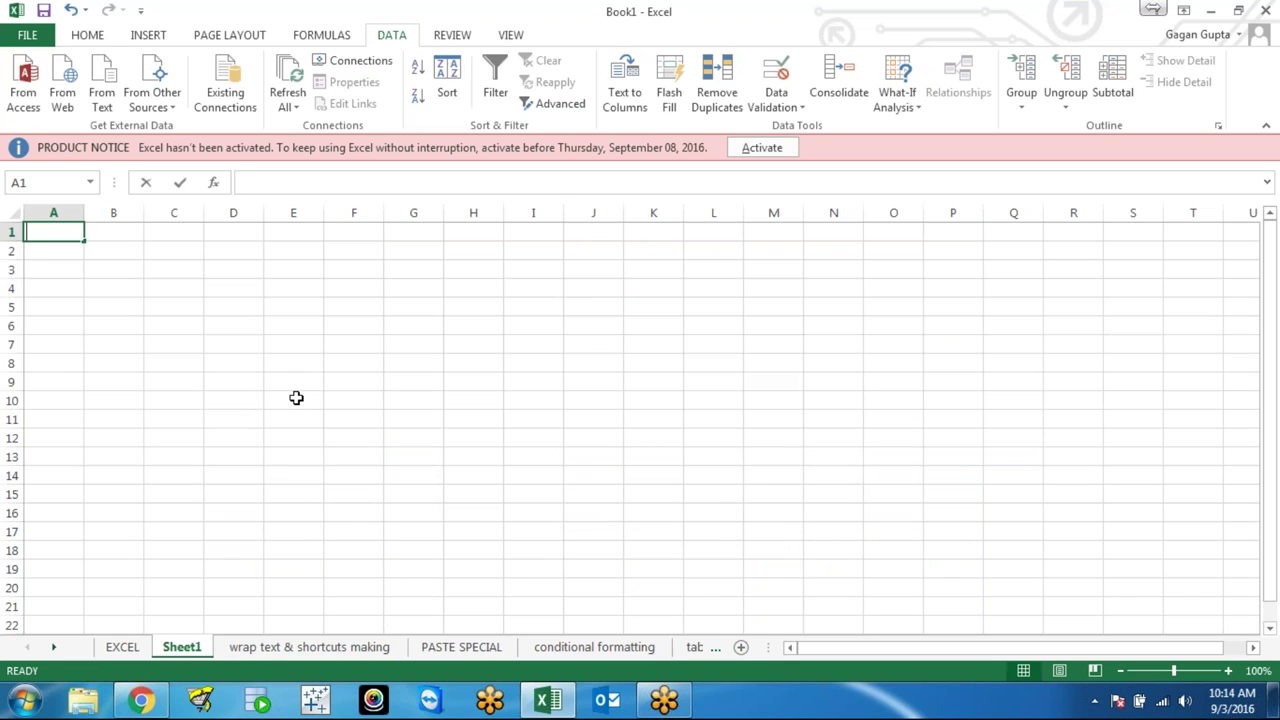
type("=ran")
key("Tab")
type("1,100)")
key("Return")
Fill the random formula down to row 16 and across into column B (A1:B16)
key("Up")
key("shift+Down")
key("shift+Down")
key("shift+Down")
key("shift+Down")
key("shift+Down")
key("shift+Down")
key("ctrl+d")
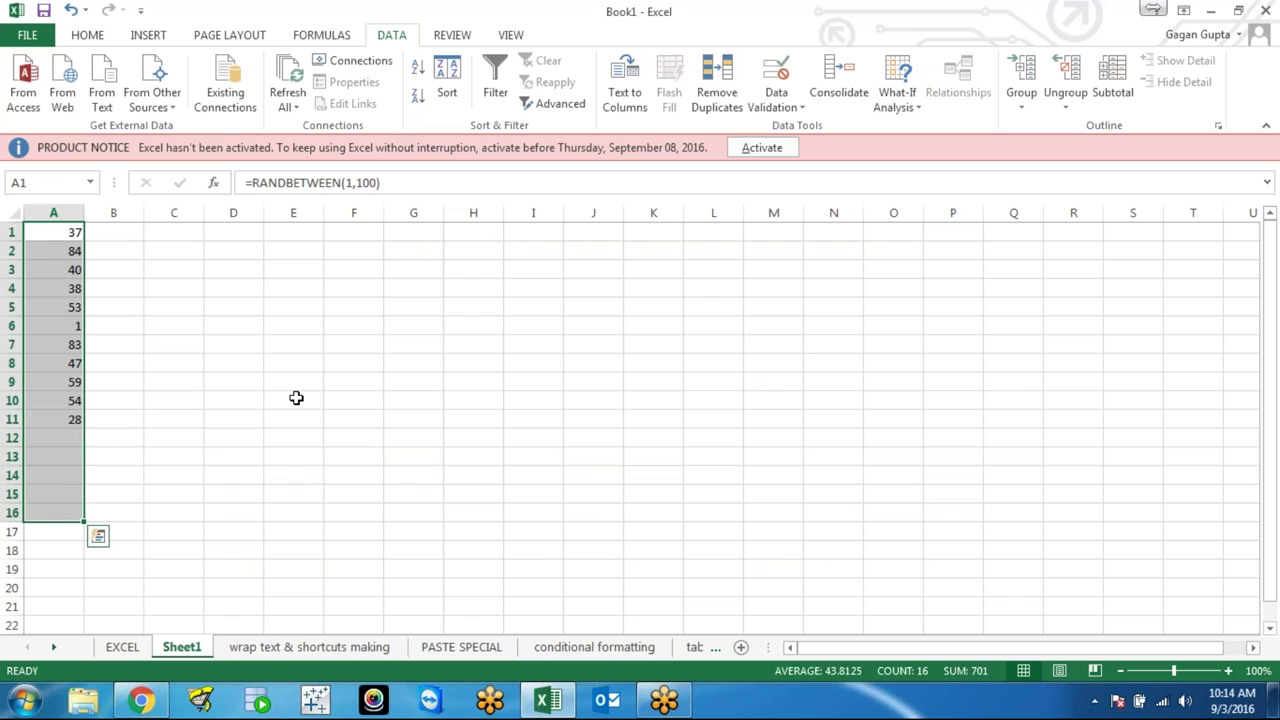
key("Right")
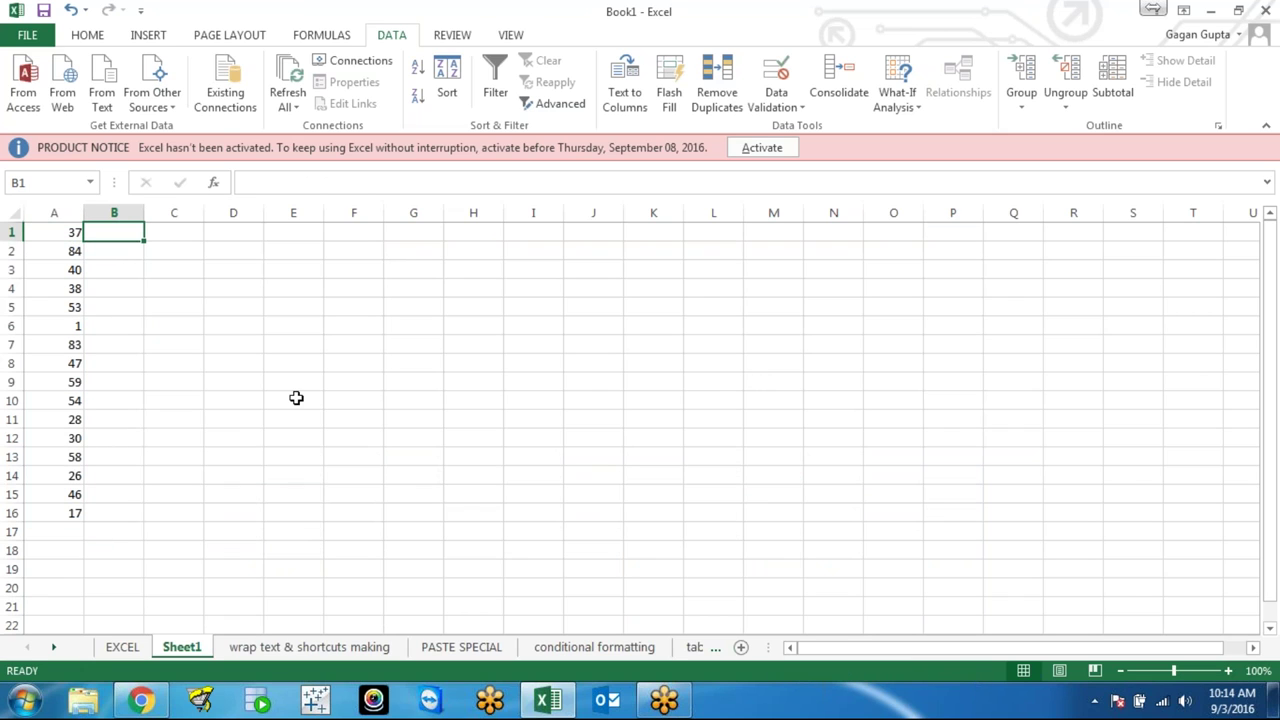
key("Left")
key("ctrl+shift+Down")
key("shift+Right")
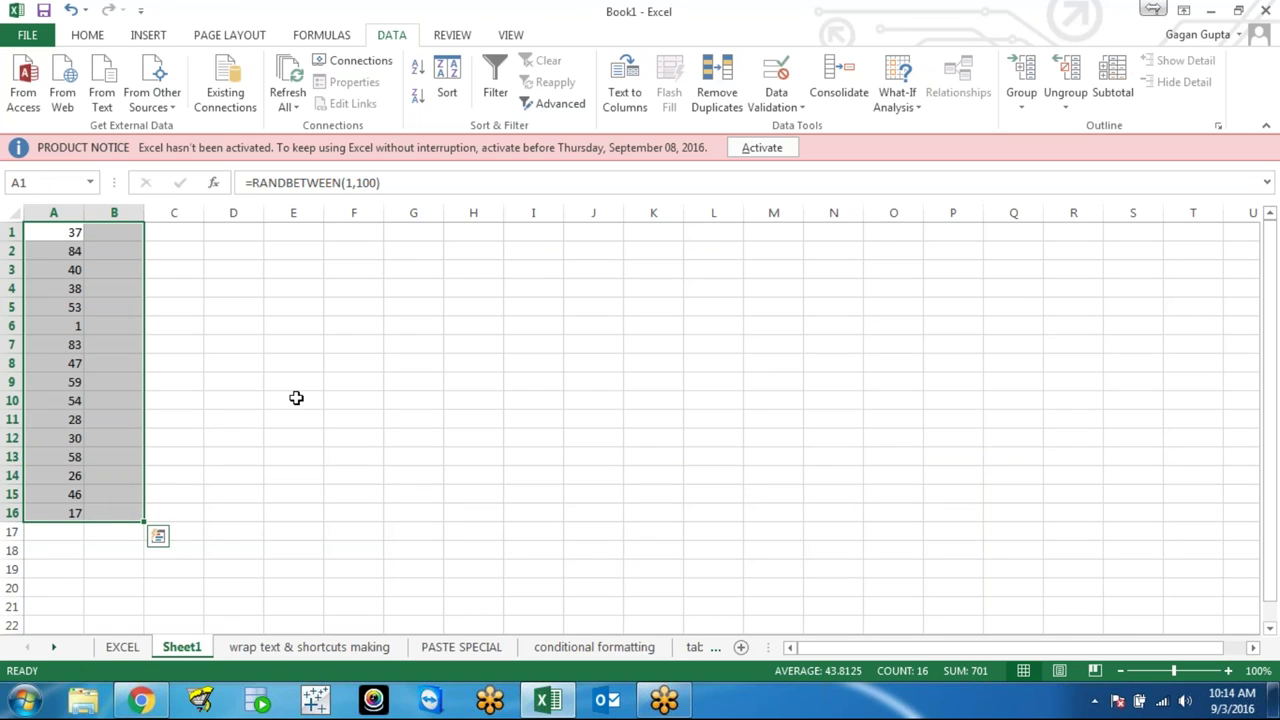
key("ctrl+r")
Copy A1:B16 and paste it back as fixed values only
key("ctrl+c")
key("ctrl+alt+v")
key("v")
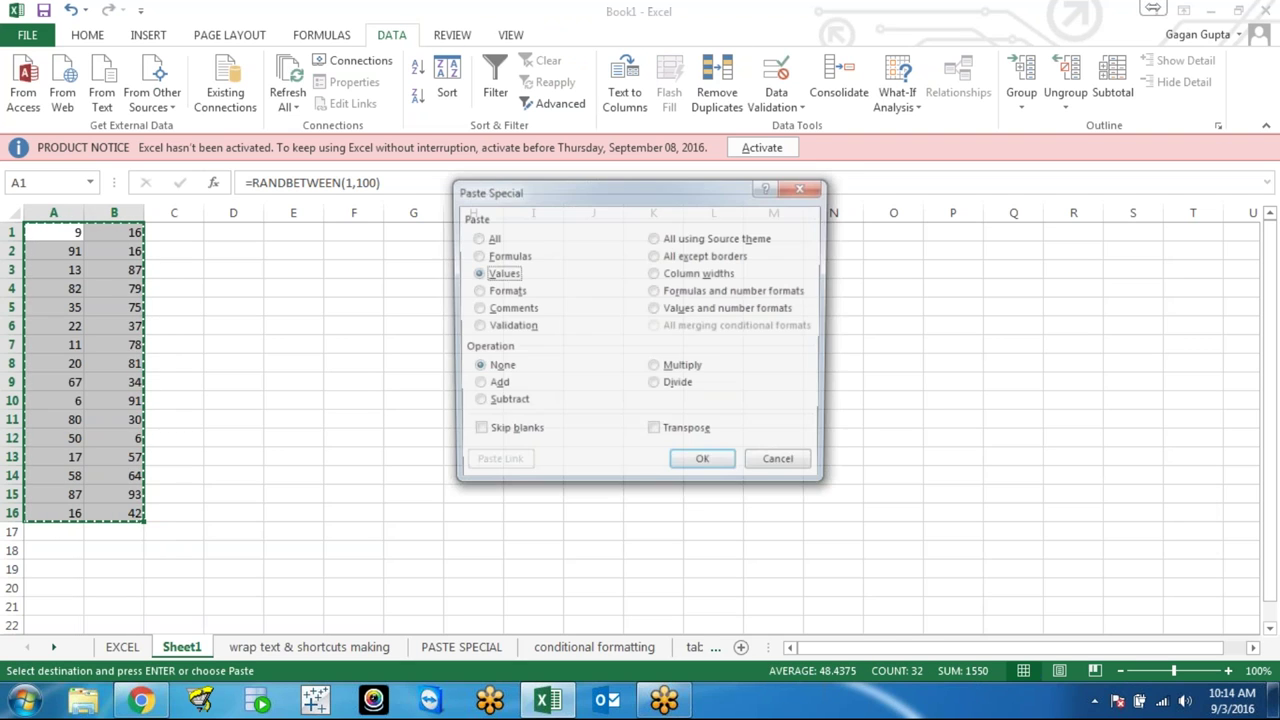
key("Return")
key("Right")
key("Right")
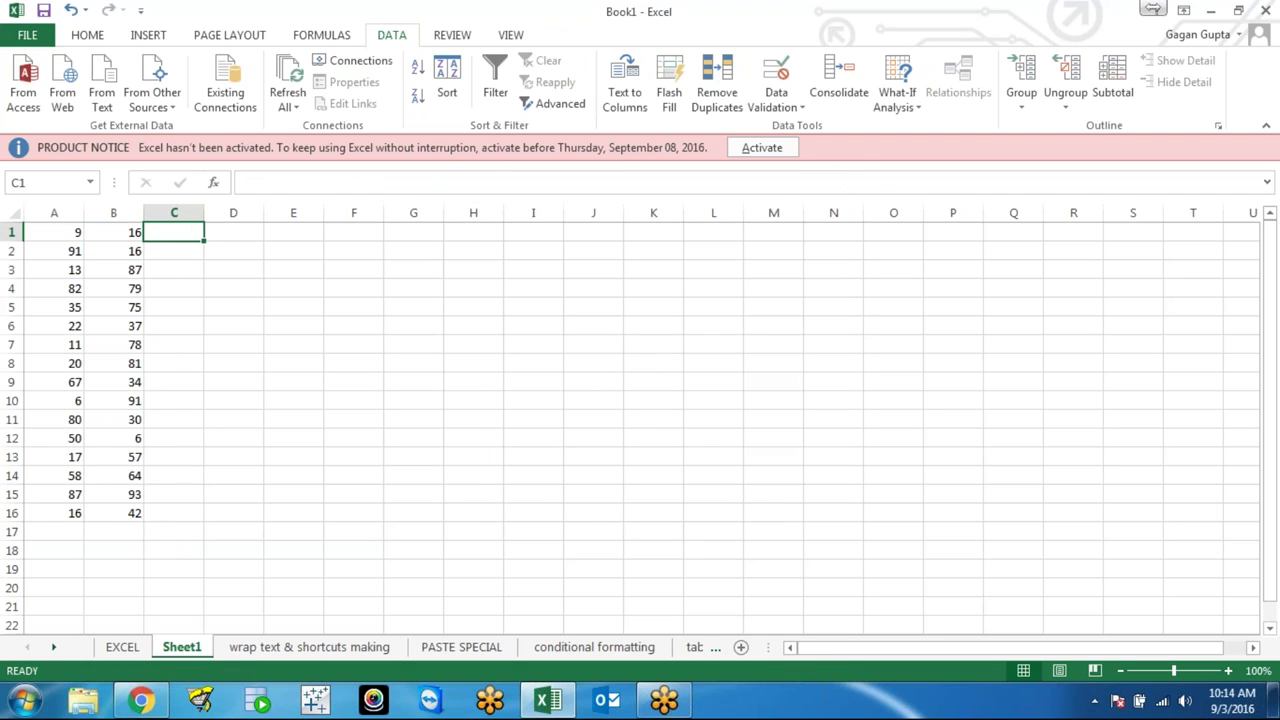
Enter =SUM(A1:B1) in C1 with AutoSum, showing 25, then check column C down to C16
key("alt+equal")
key("Return")
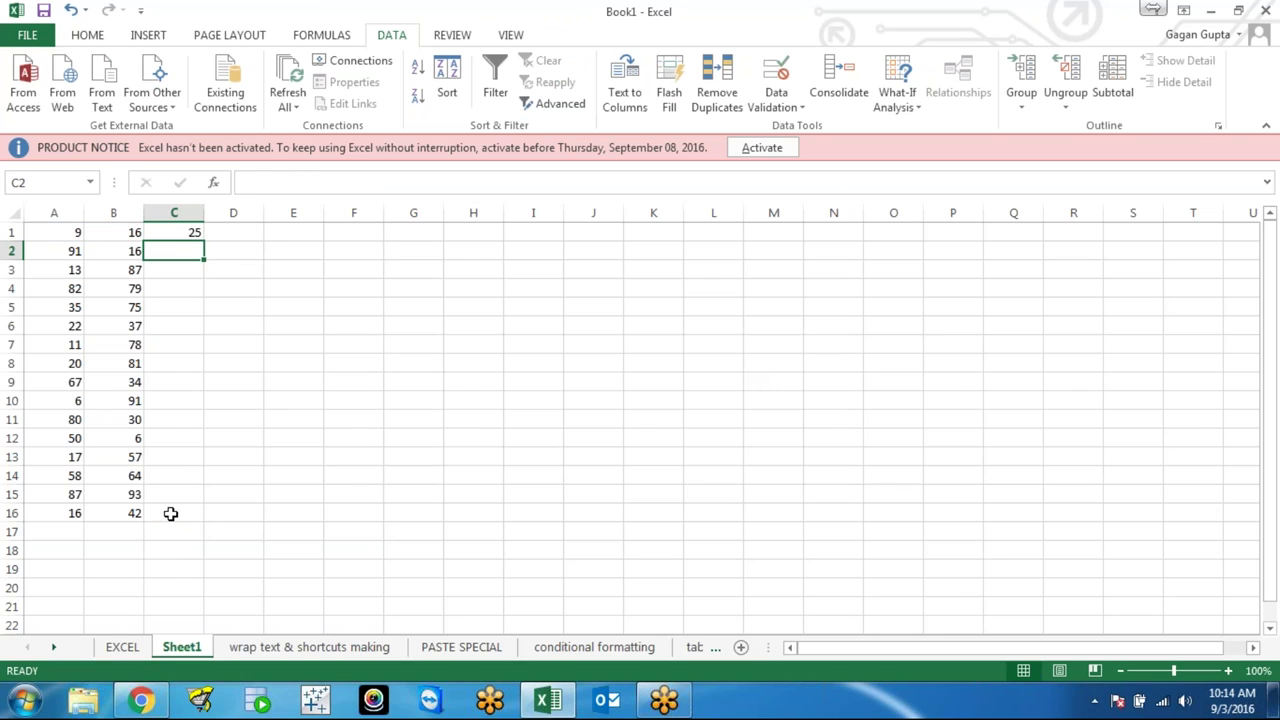
left_click(170, 510)
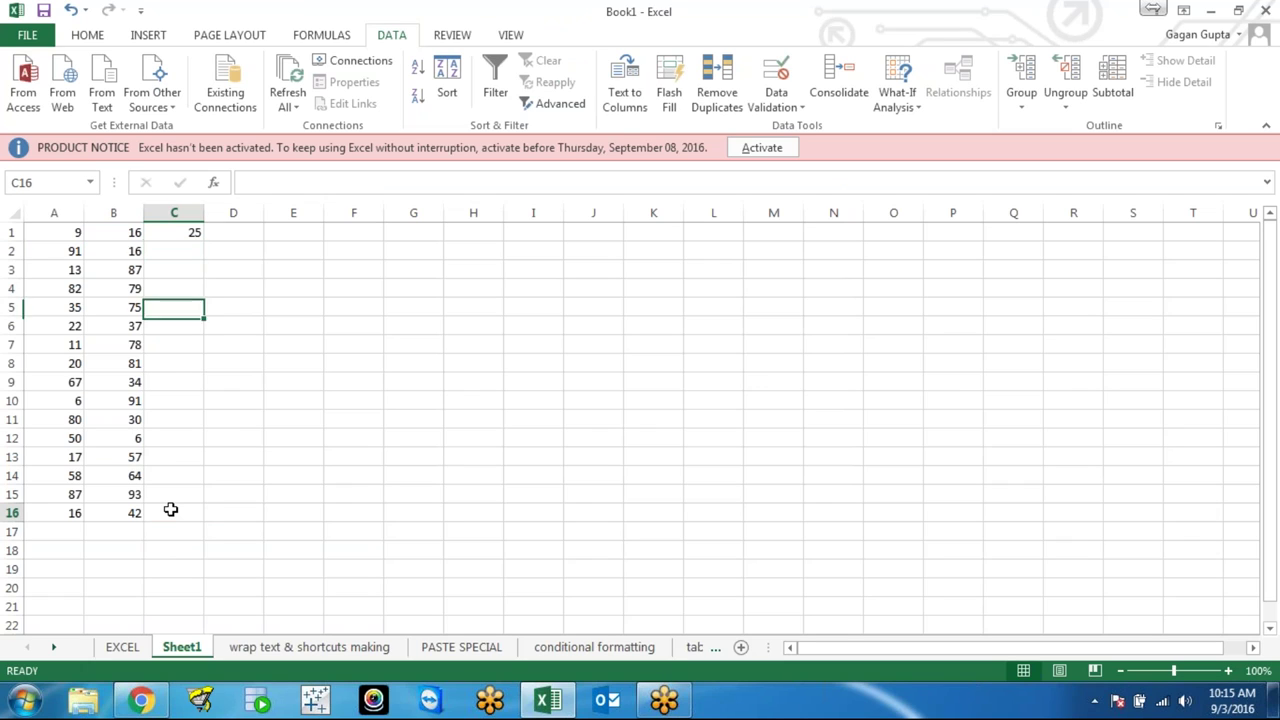
left_click_drag(179, 231, 183, 494)
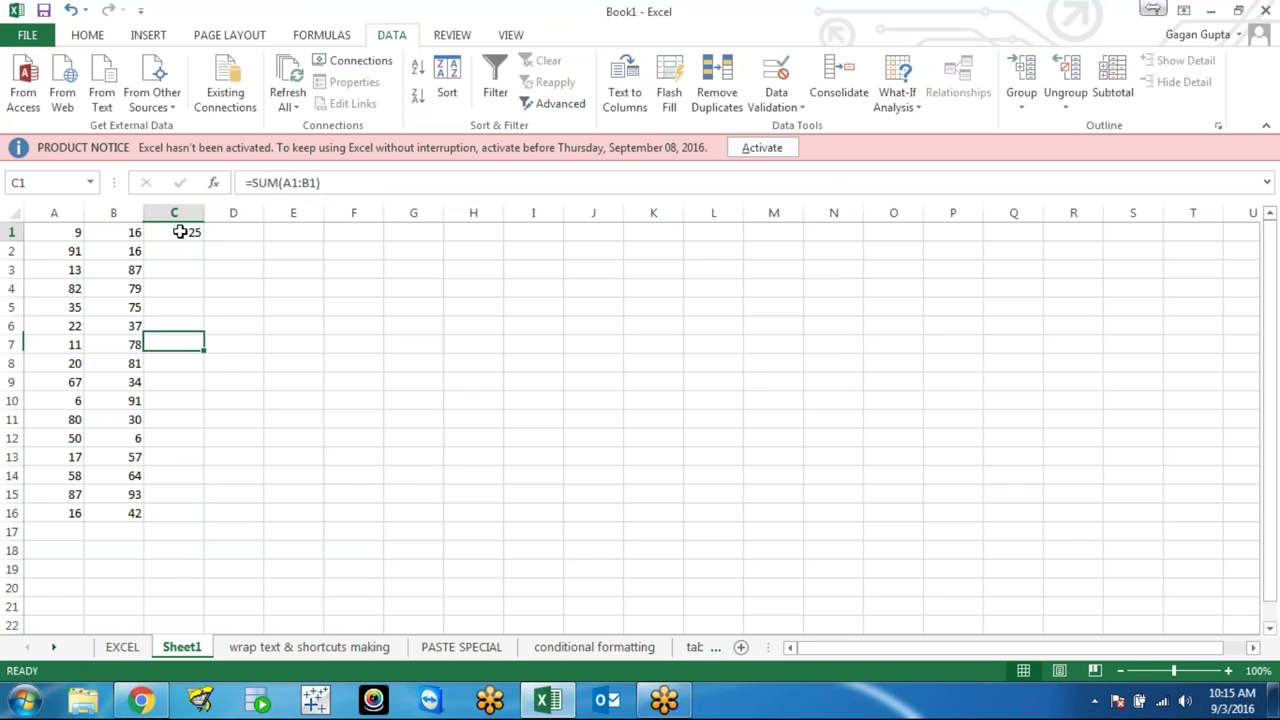
left_click(183, 260)
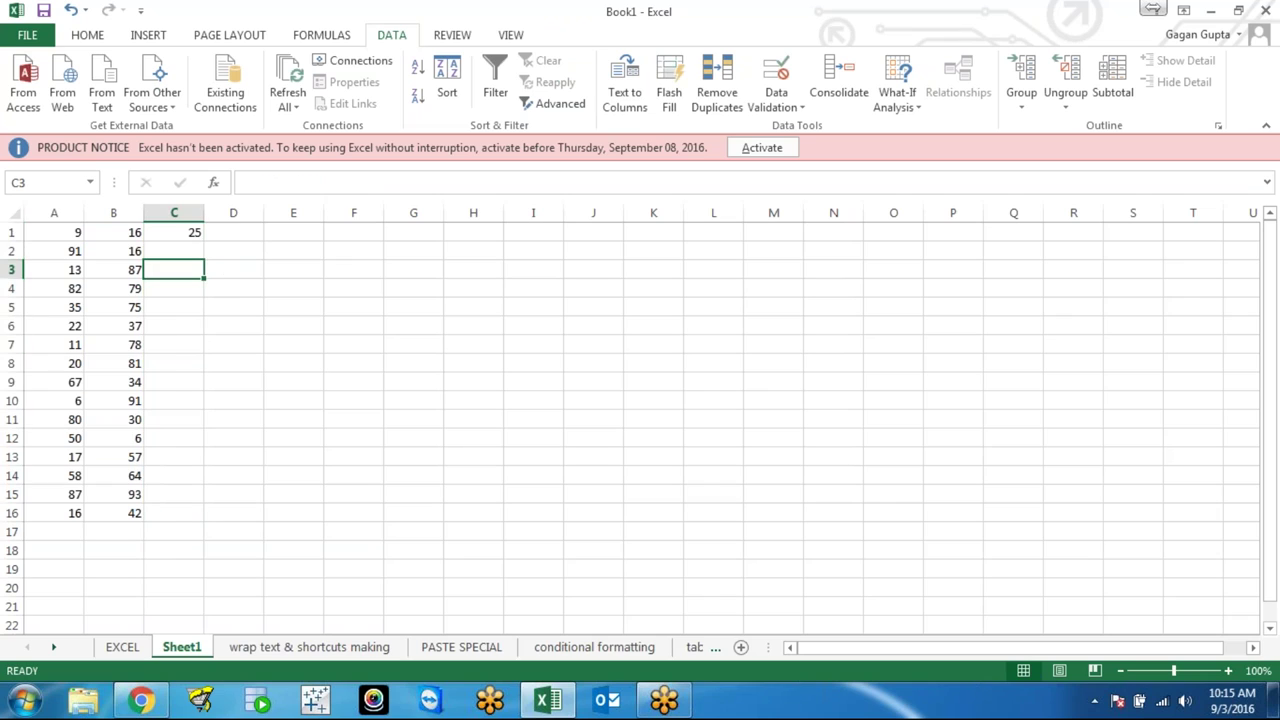
left_click(190, 234)
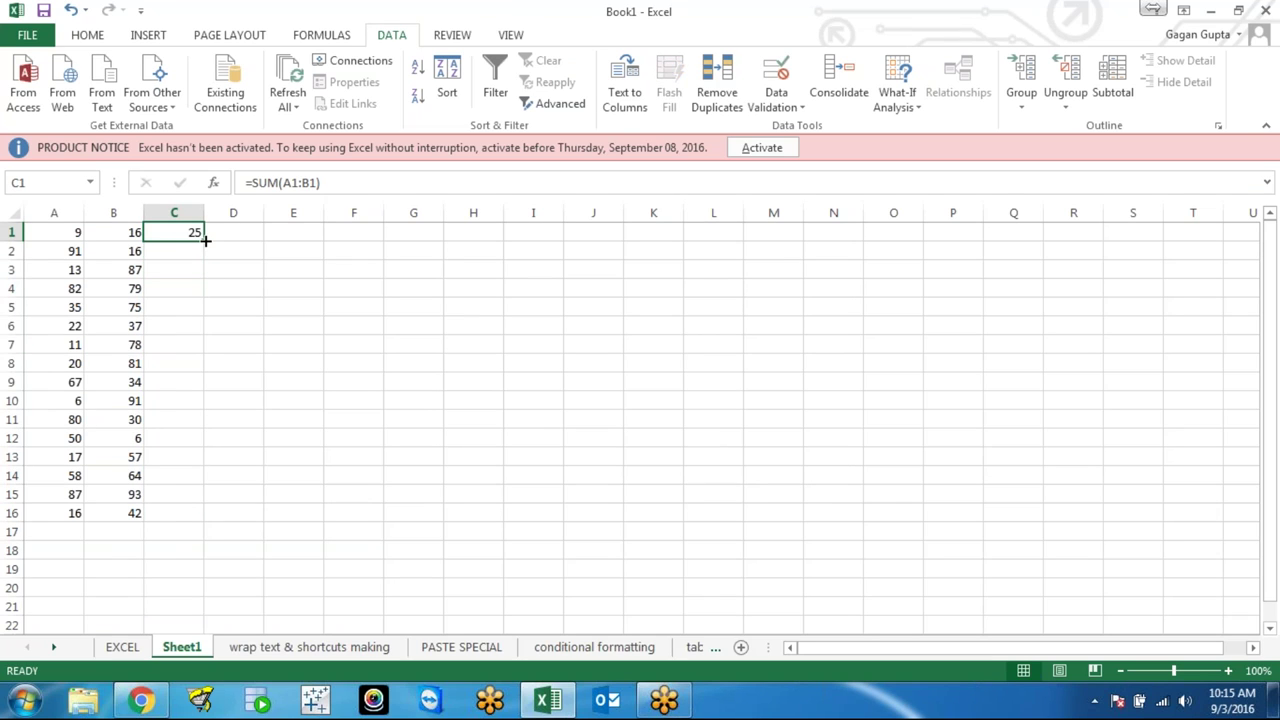
left_click(113, 232)
left_click(174, 494)
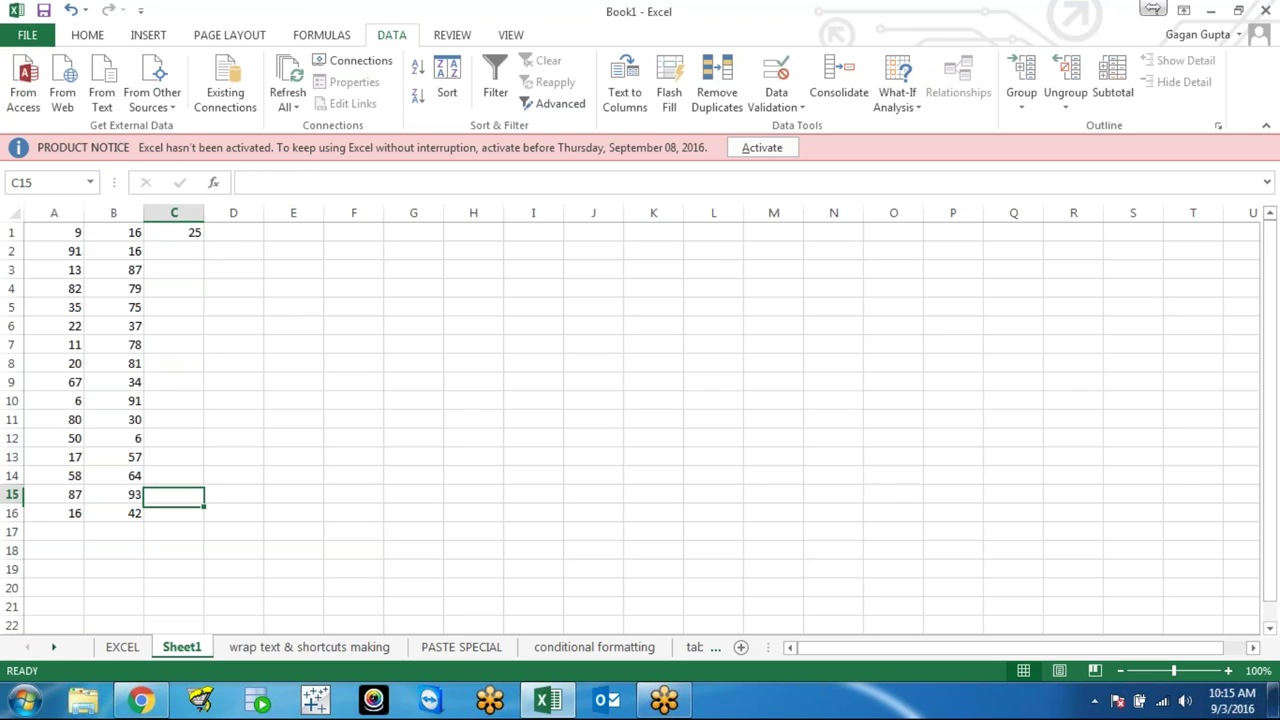
left_click_drag(174, 513, 174, 232)
key("ctrl+d")
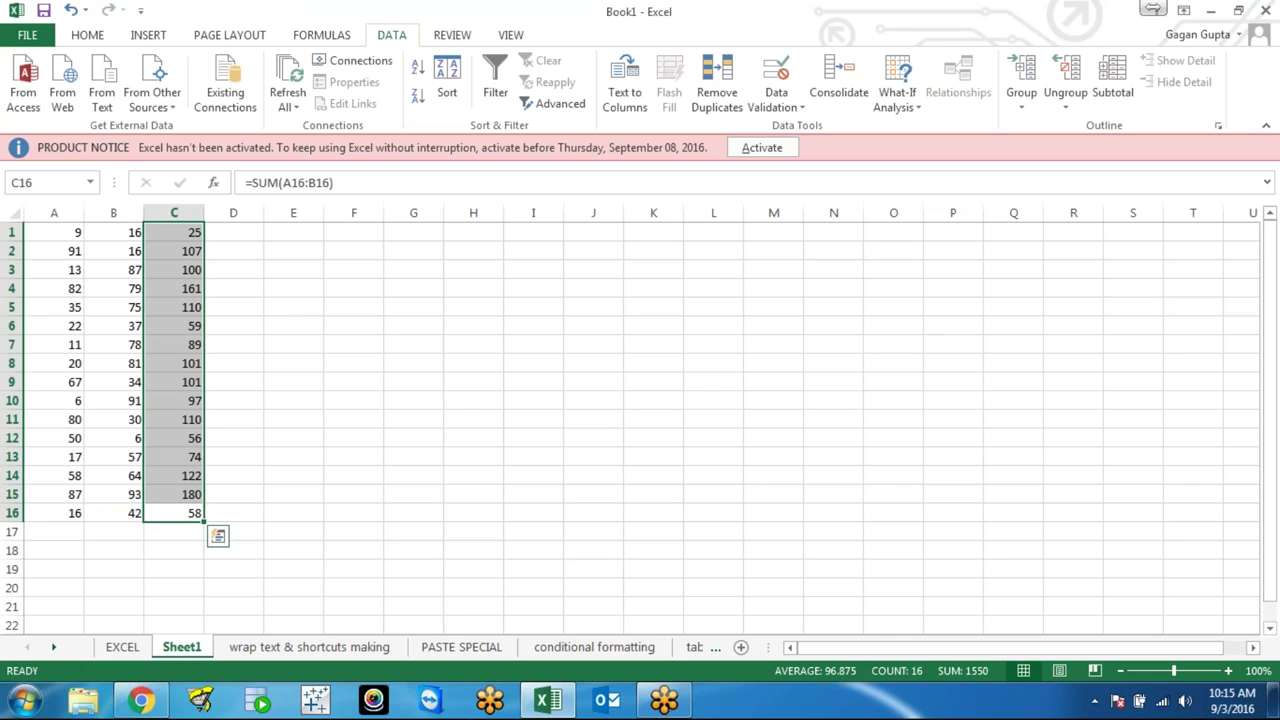
left_click(174, 513)
left_click(174, 232)
left_click(174, 251)
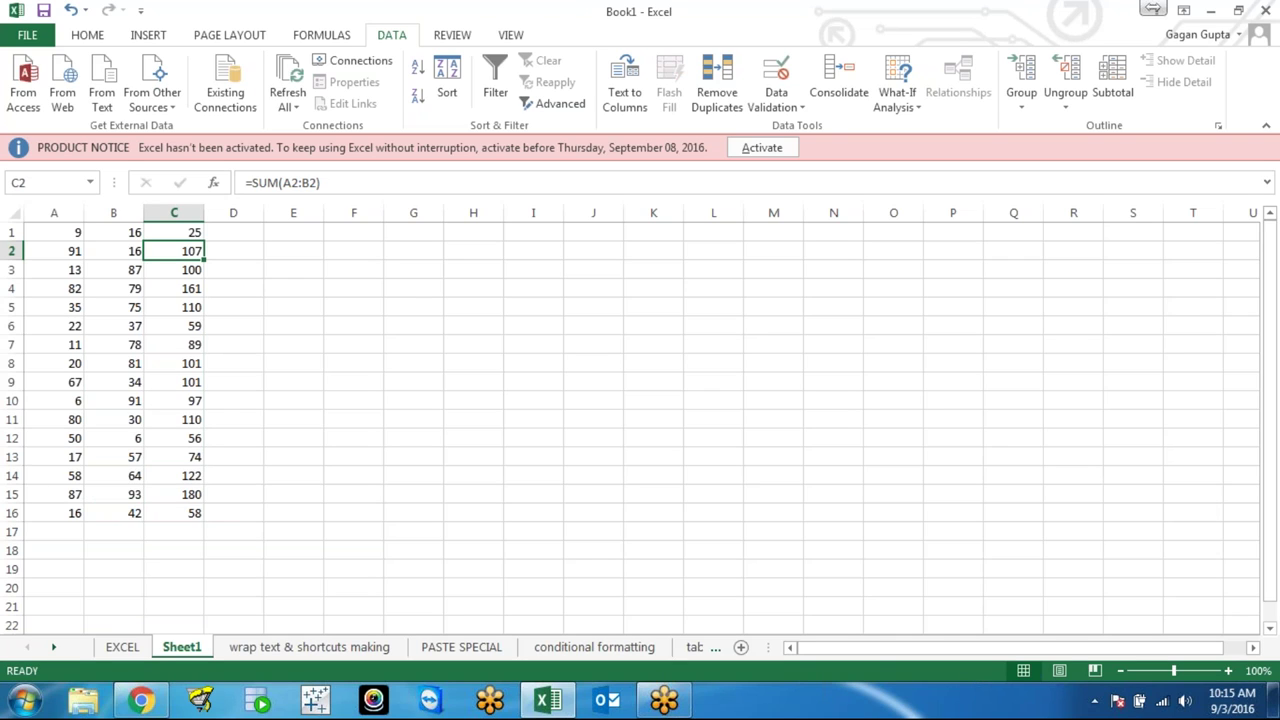
left_click(113, 513)
left_click_drag(174, 513, 174, 232)
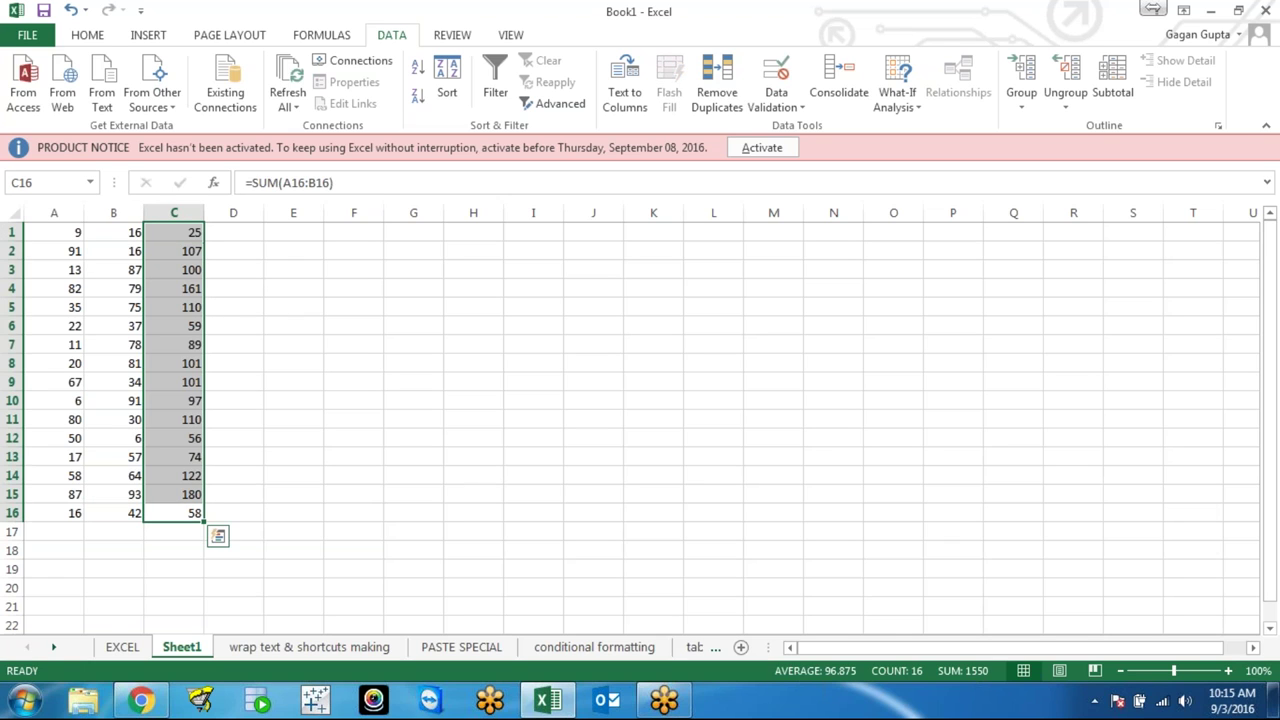
left_click(174, 531)
left_click(174, 513)
left_click(174, 232)
left_click(174, 251)
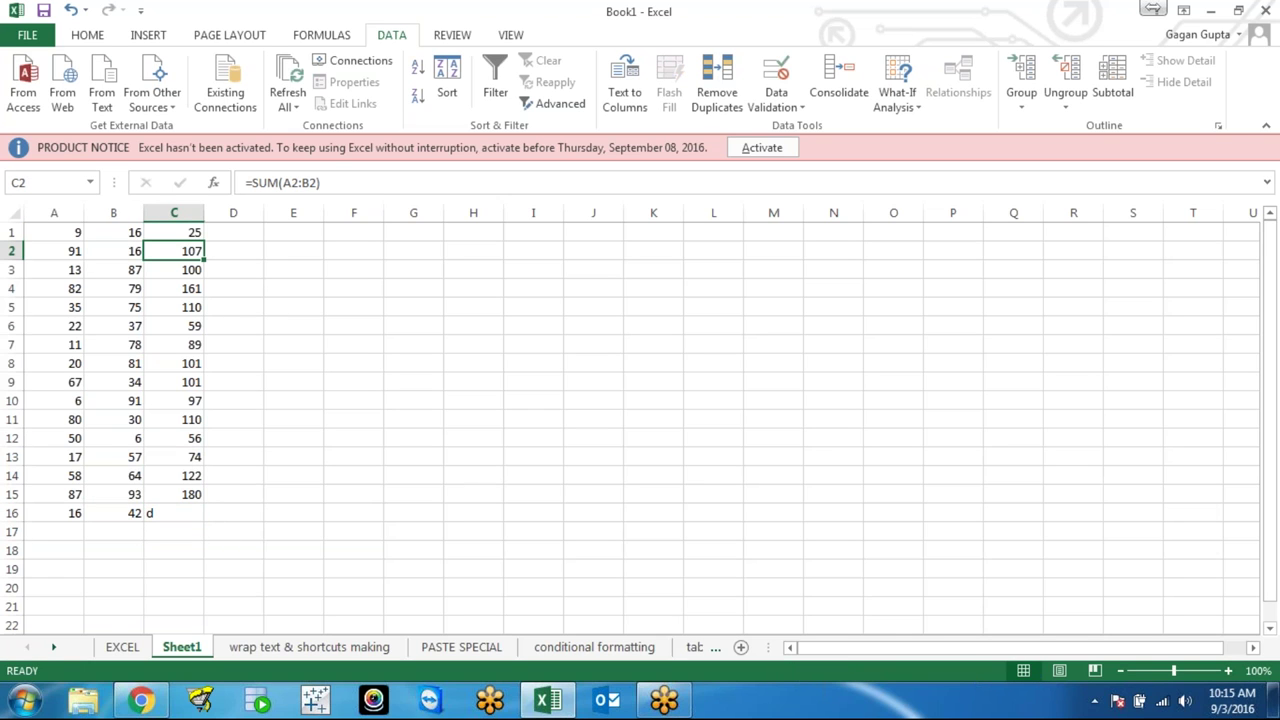
key("ctrl+shift+Down")
key("Delete")
key("Left")
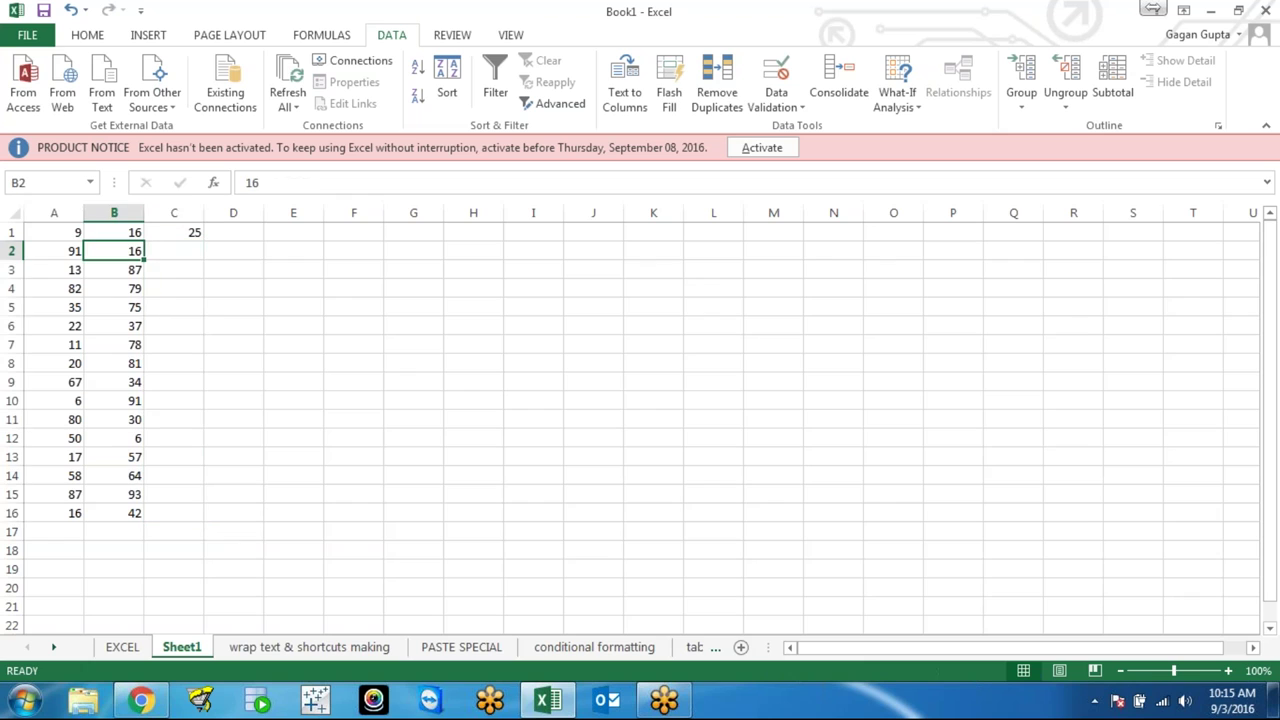
key("ctrl+Down")
key("Right")
key("ctrl+shift+Up")
key("ctrl+d")
key("Down")
key("Up")
key("ctrl+Up")
key("Down")
key("Up")
key("Down")
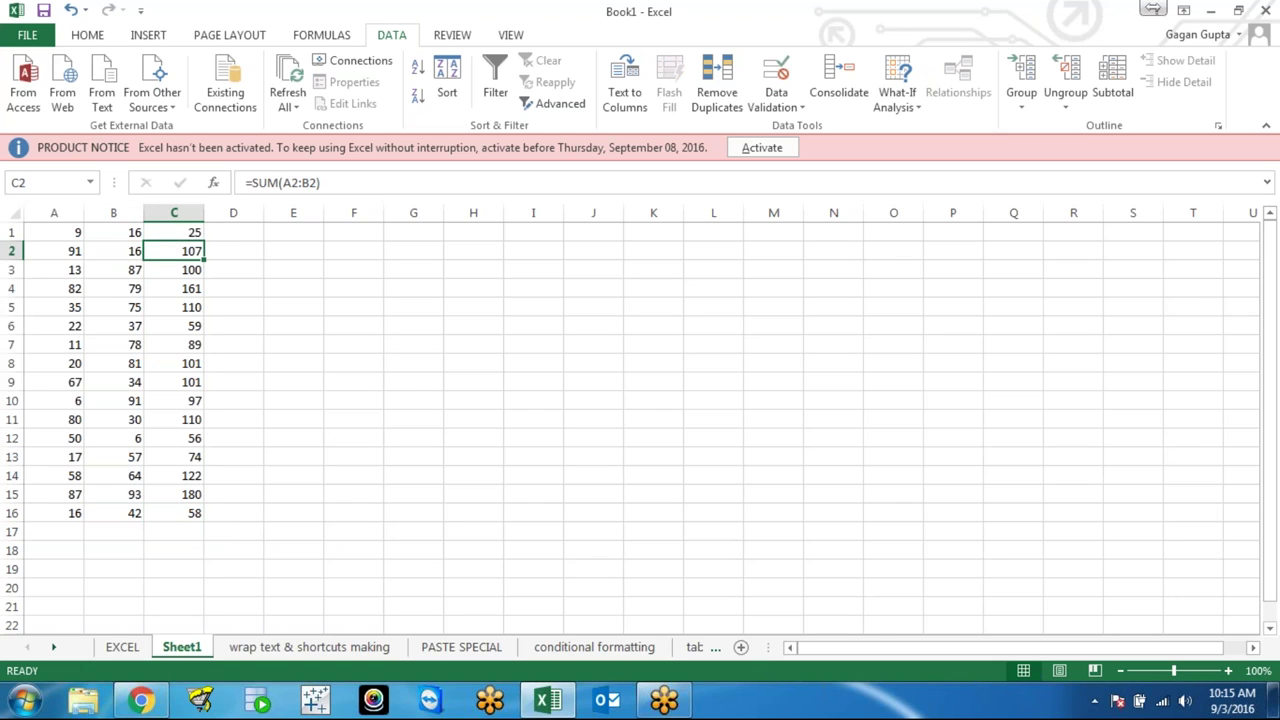
key("ctrl+shift+Down")
key("Delete")
key("Up")
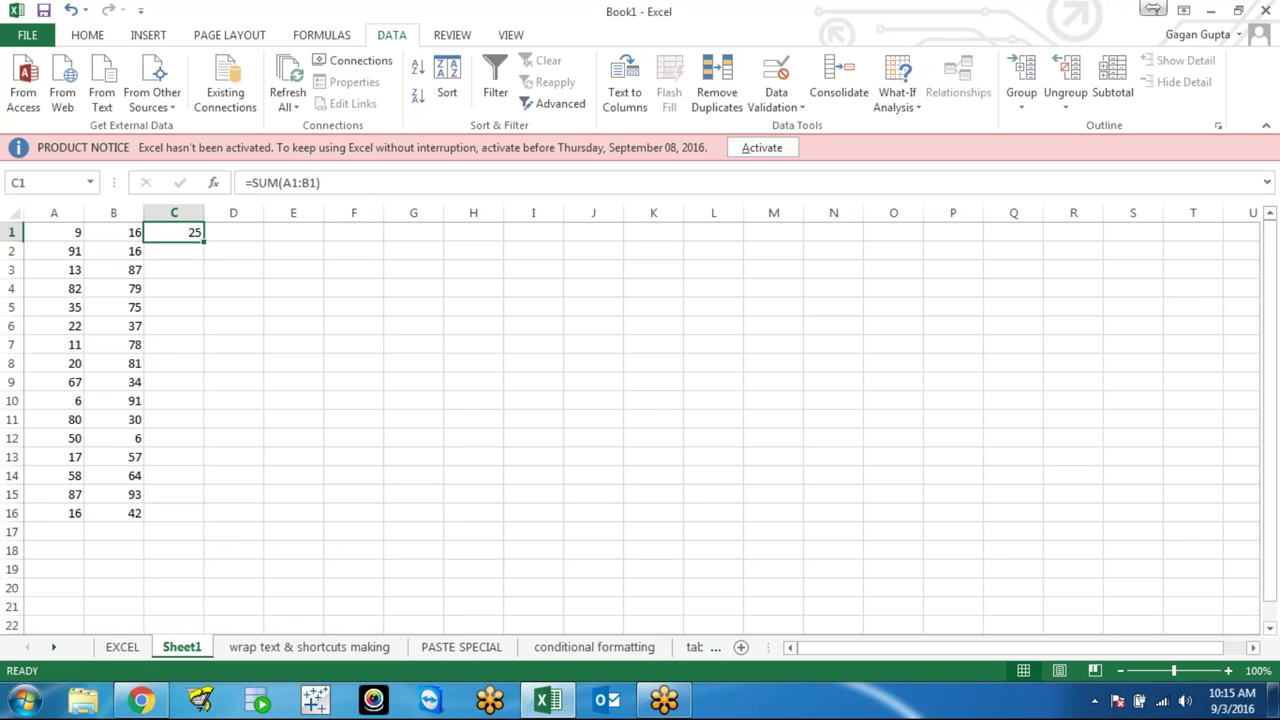
key("Left")
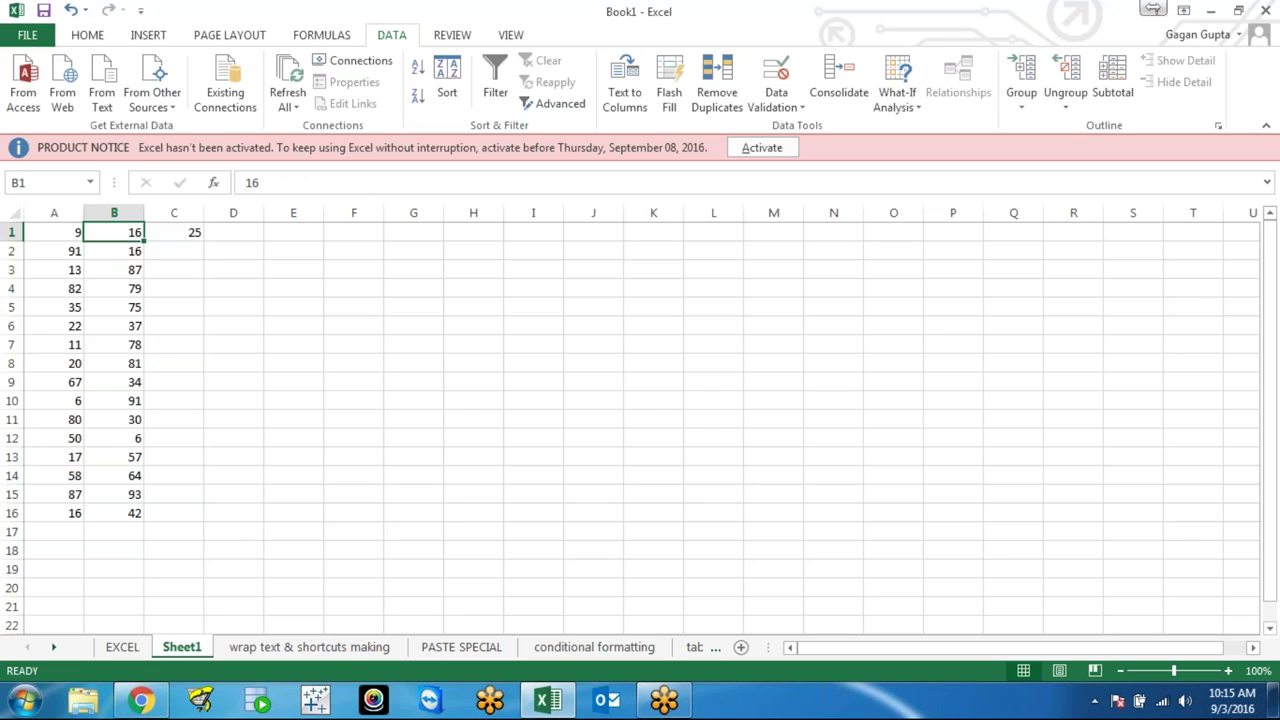
key("ctrl+Down")
key("Right")
key("ctrl+shift+Up")
key("ctrl+d")
key("Down")
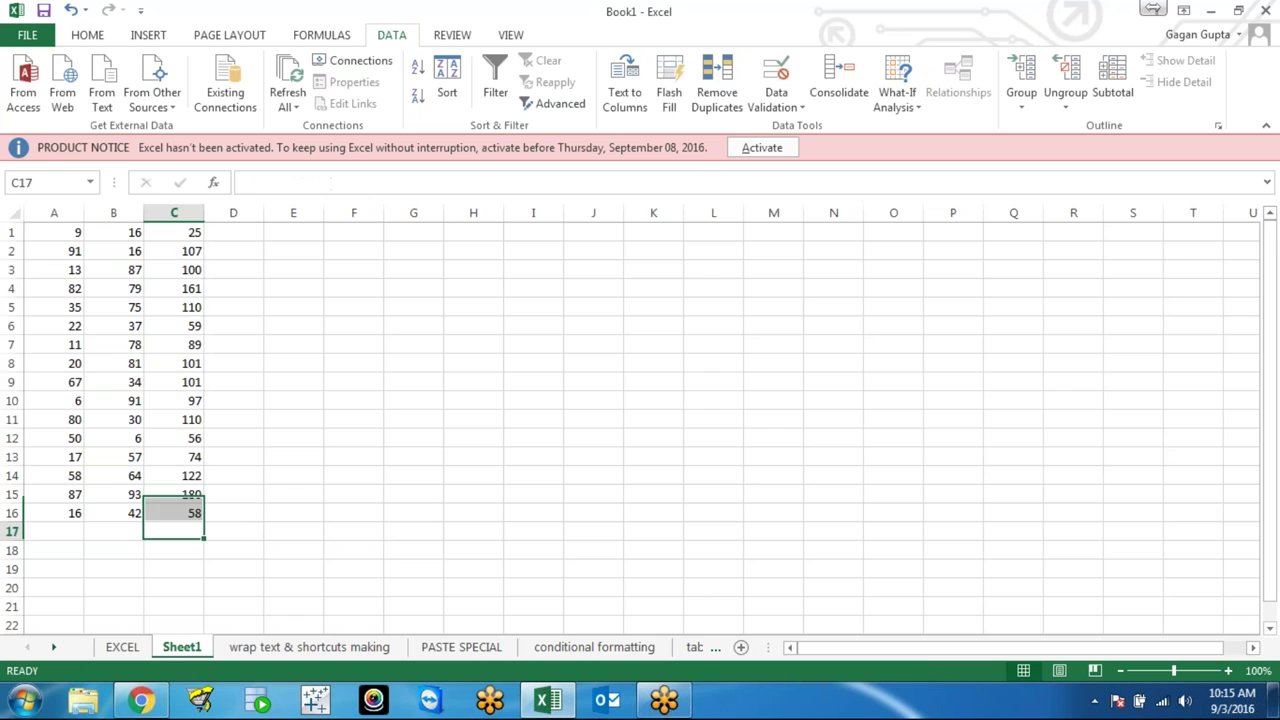
key("Up")
key("ctrl+Up")
key("Down")
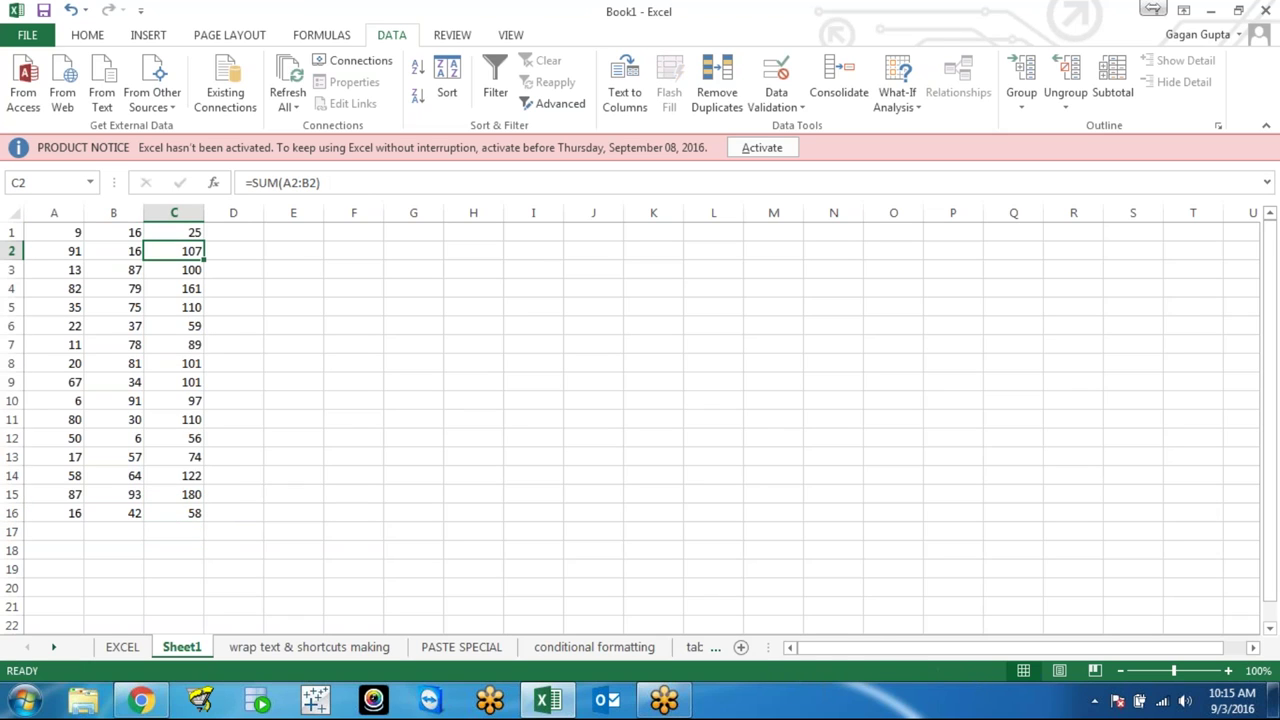
key("ctrl+shift+Down")
key("Delete")
key("Up")
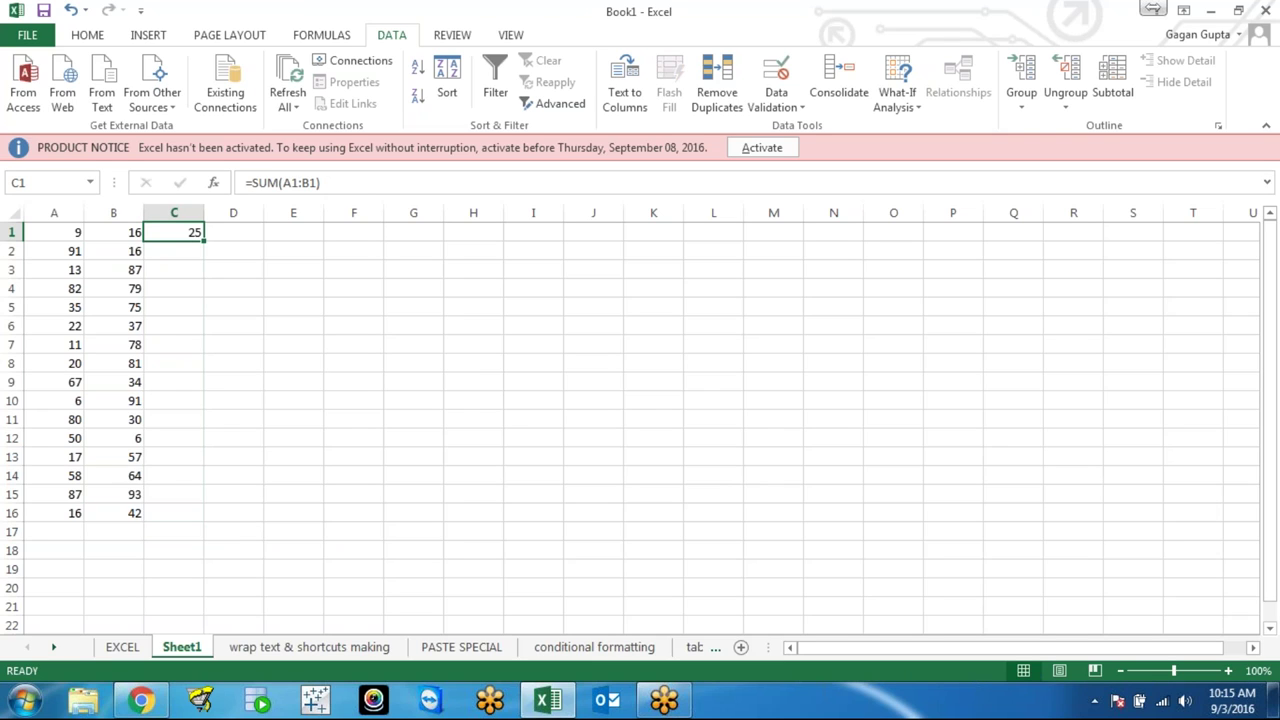
key("Left")
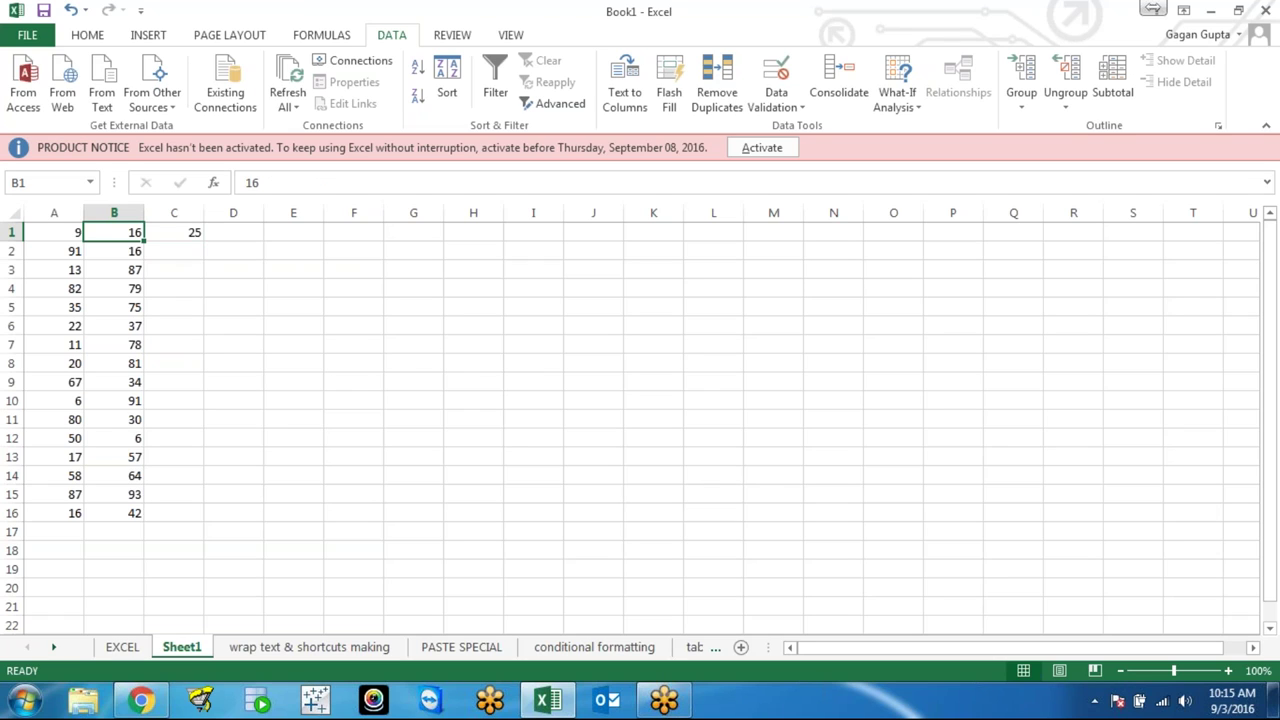
key("ctrl+Down")
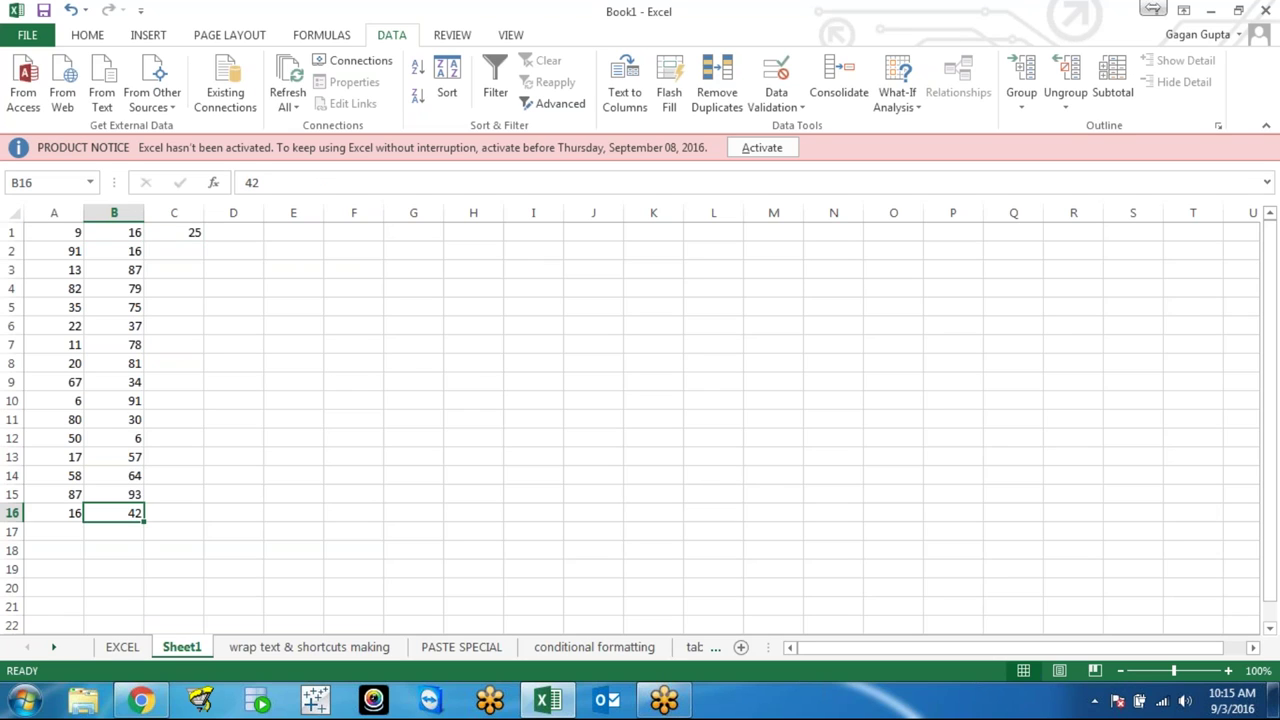
Fill C1's SUM formula down to C16, then delete the sums in C2:C16
left_click(174, 513)
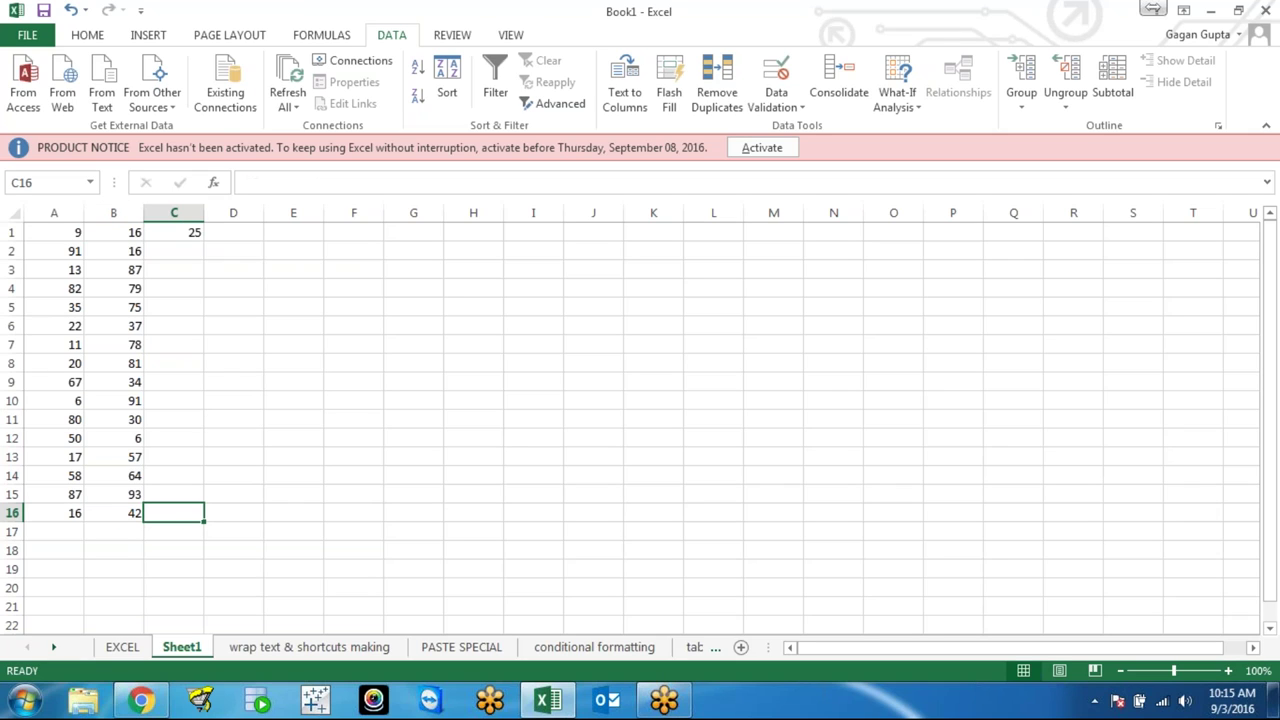
key("ctrl+shift+Up")
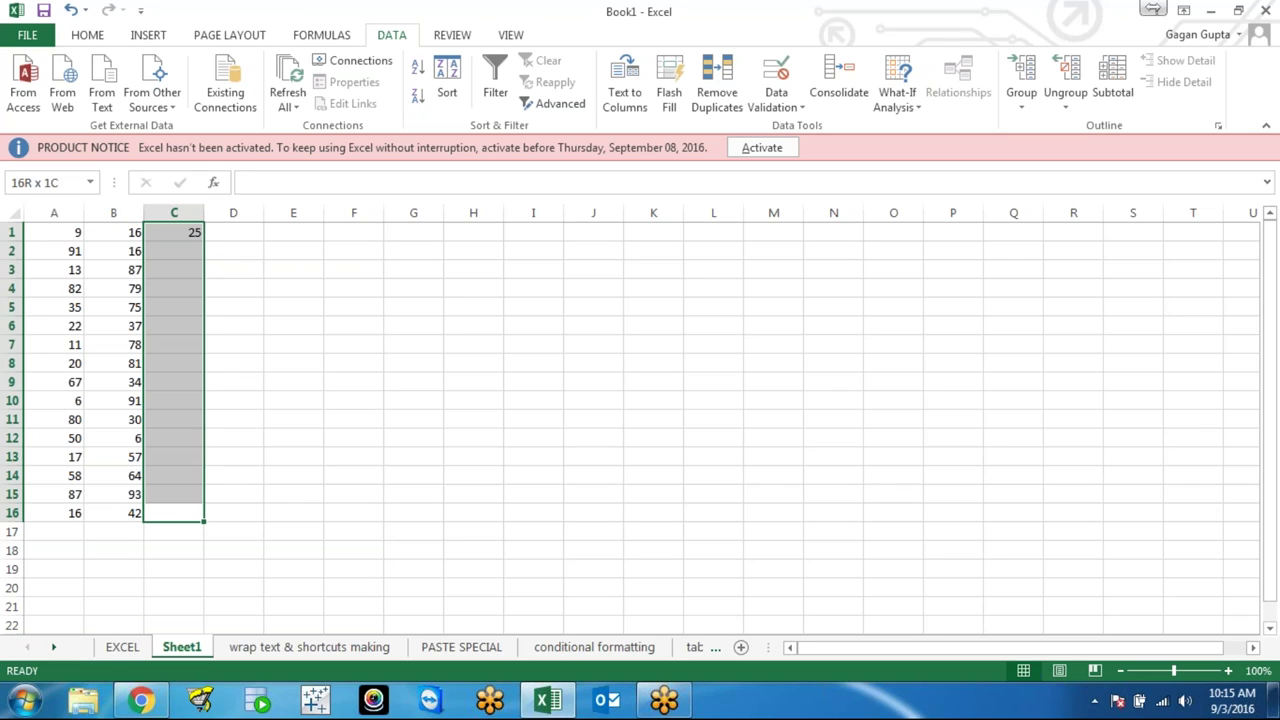
key("ctrl+d")
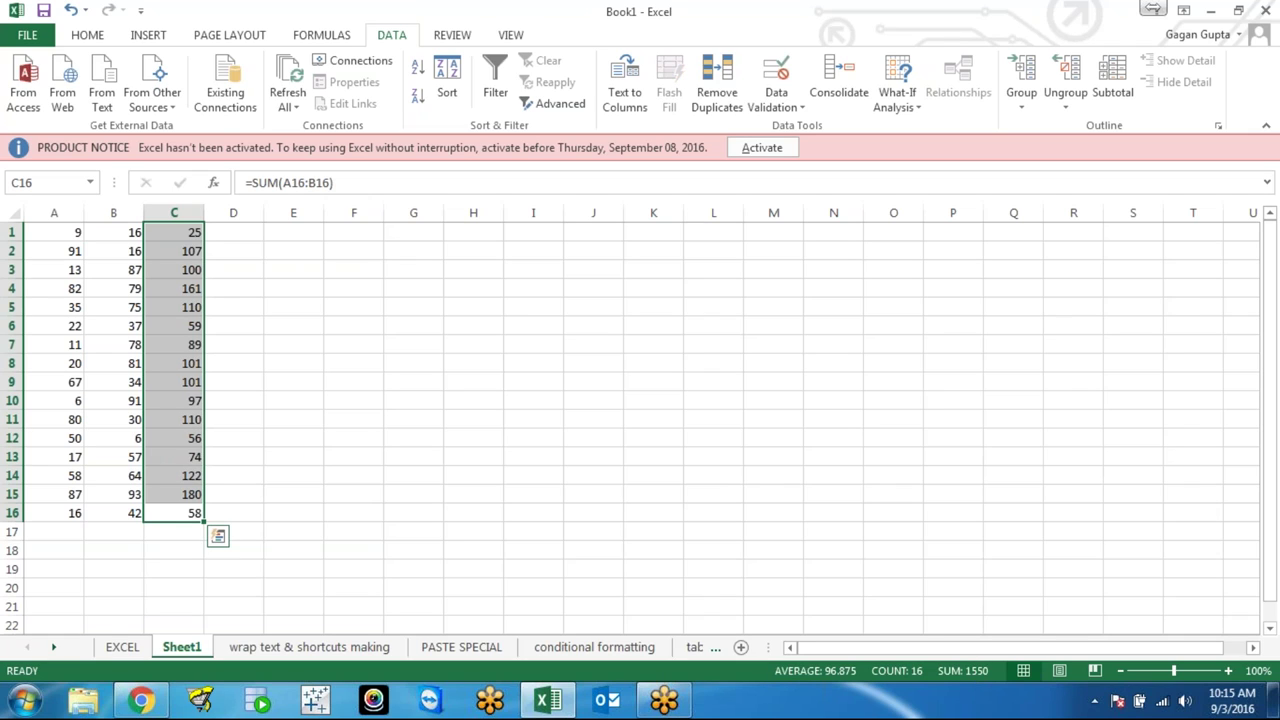
key("Down")
key("Up")
key("ctrl+Up")
key("Down")
key("ctrl+shift+Down")
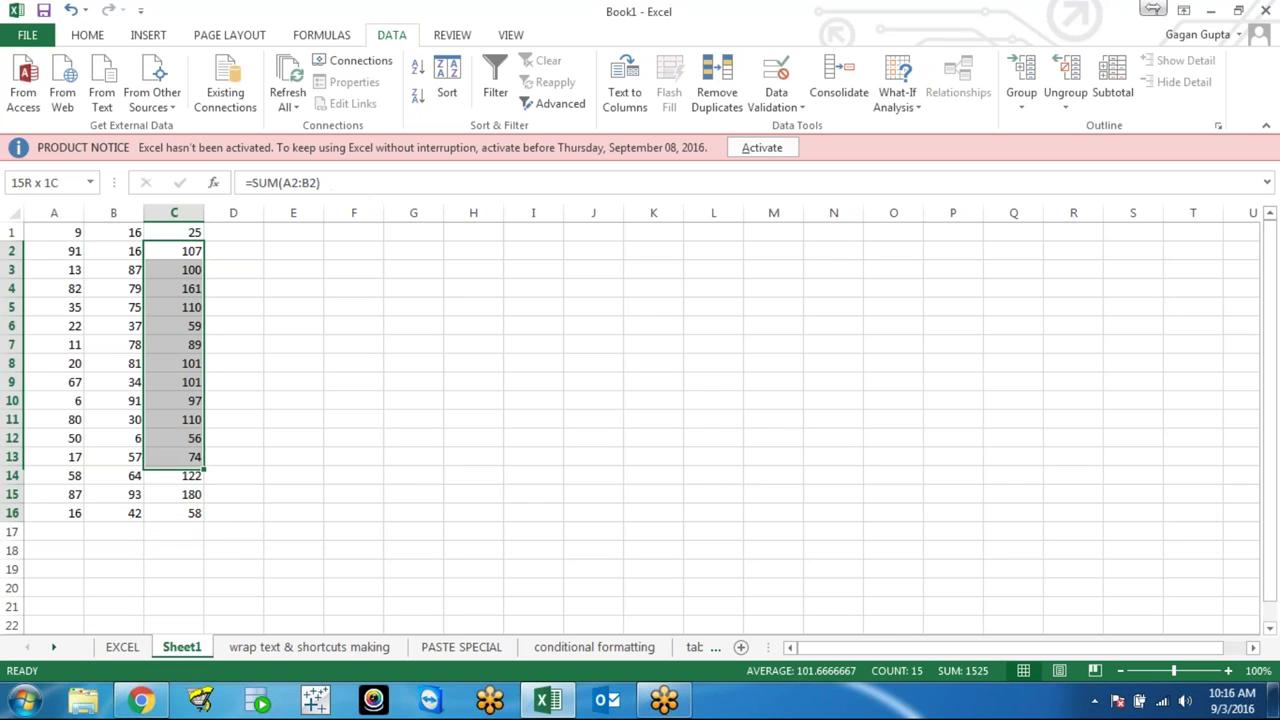
key("Delete")
Check the last value in column B, then fill C1's sum down C1:C16 again
key("shift+Up")
key("shift+Up")
key("shift+Up")
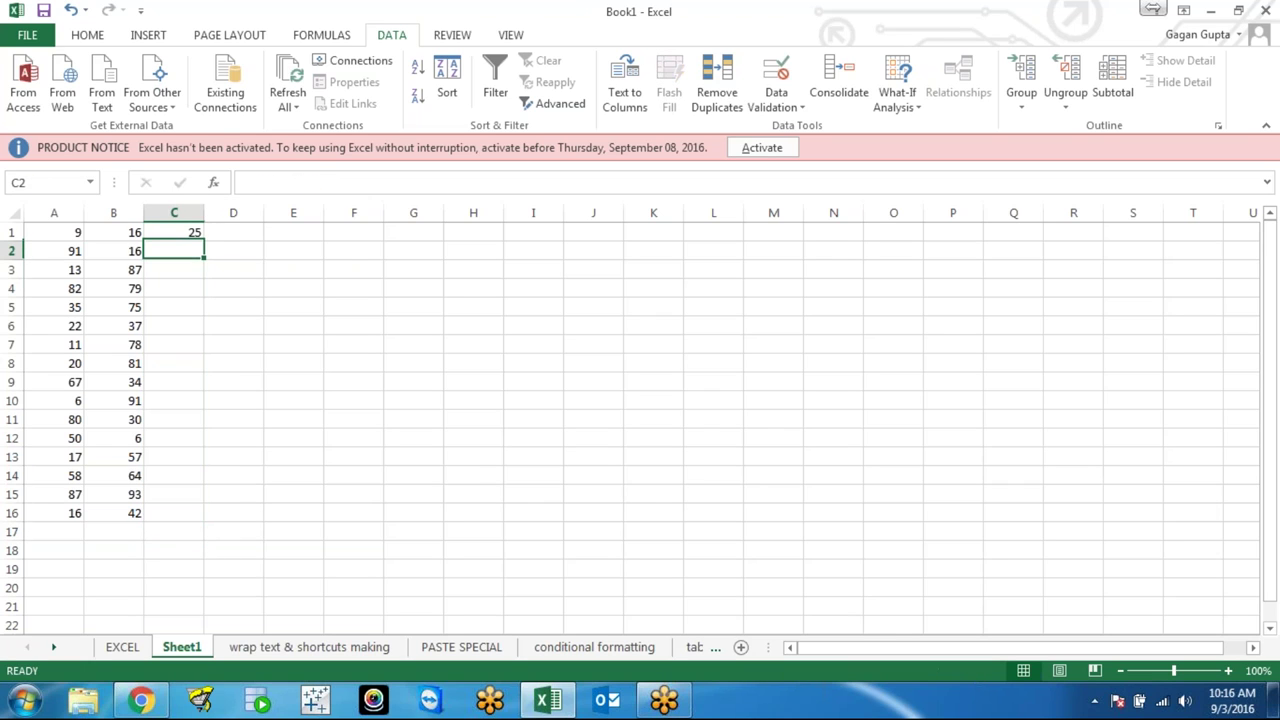
key("Up")
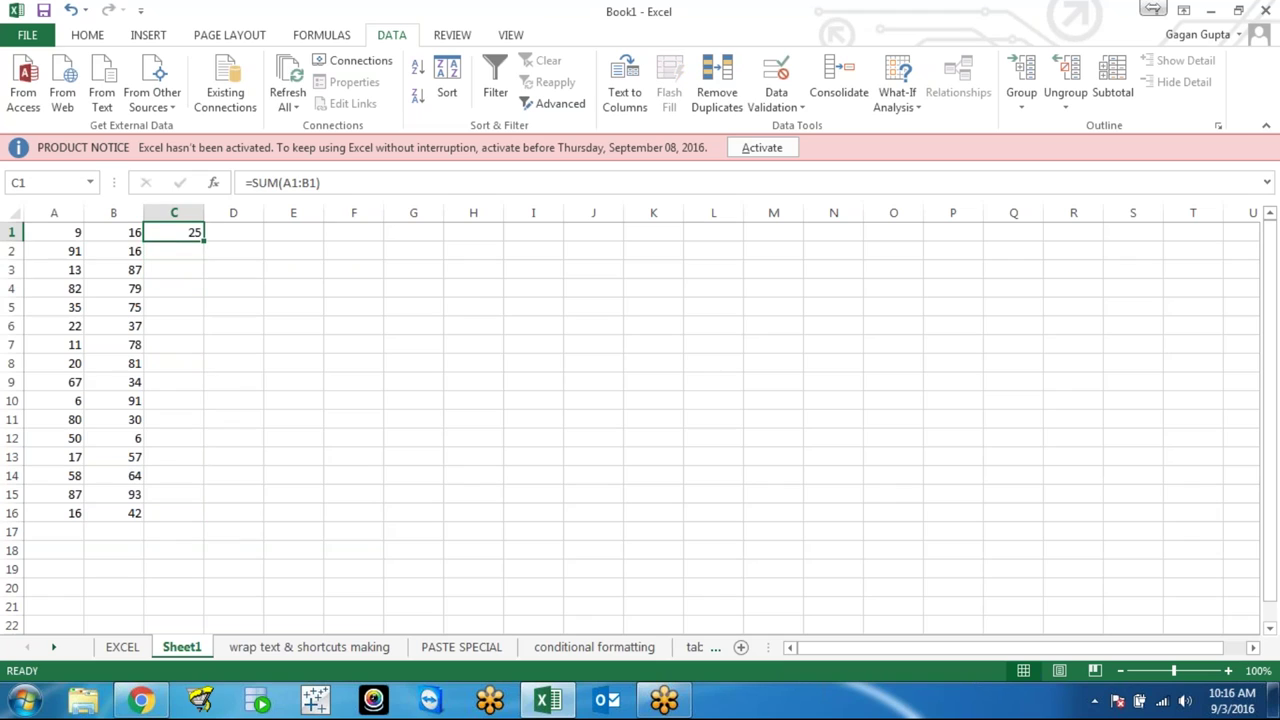
key("Left")
key("Right")
key("Left")
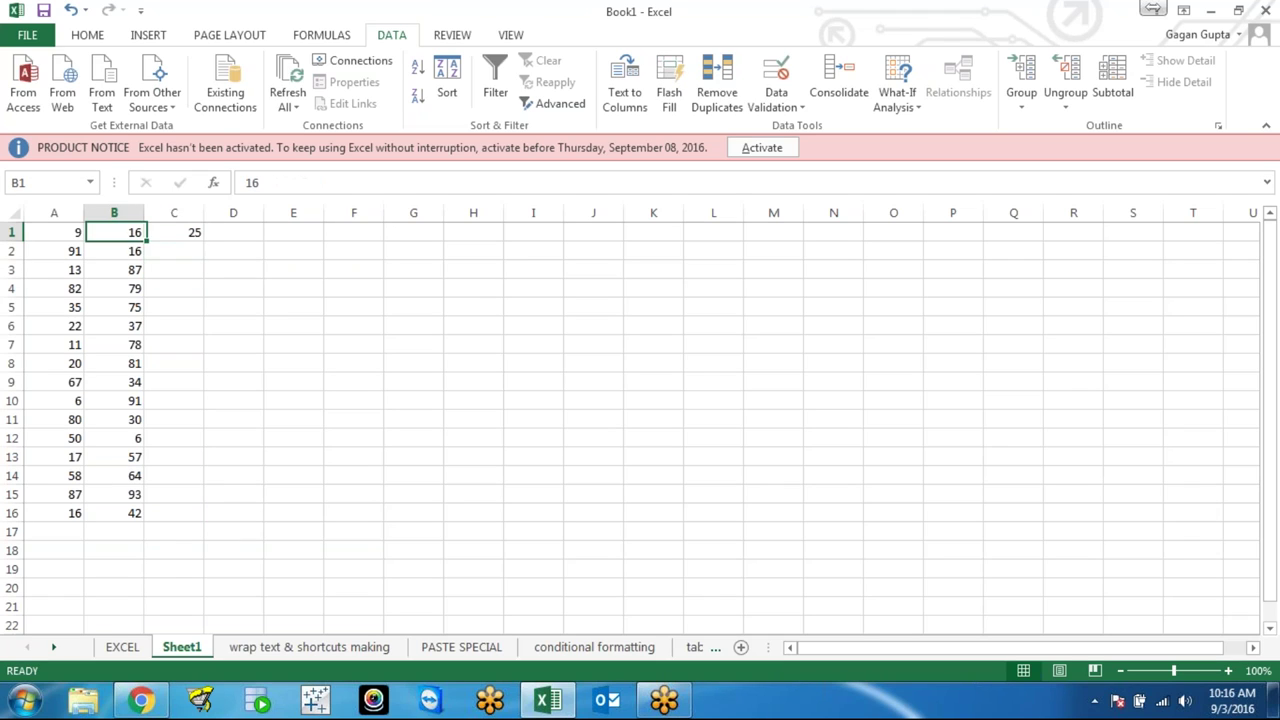
key("Right")
key("Left")
key("ctrl+Down")
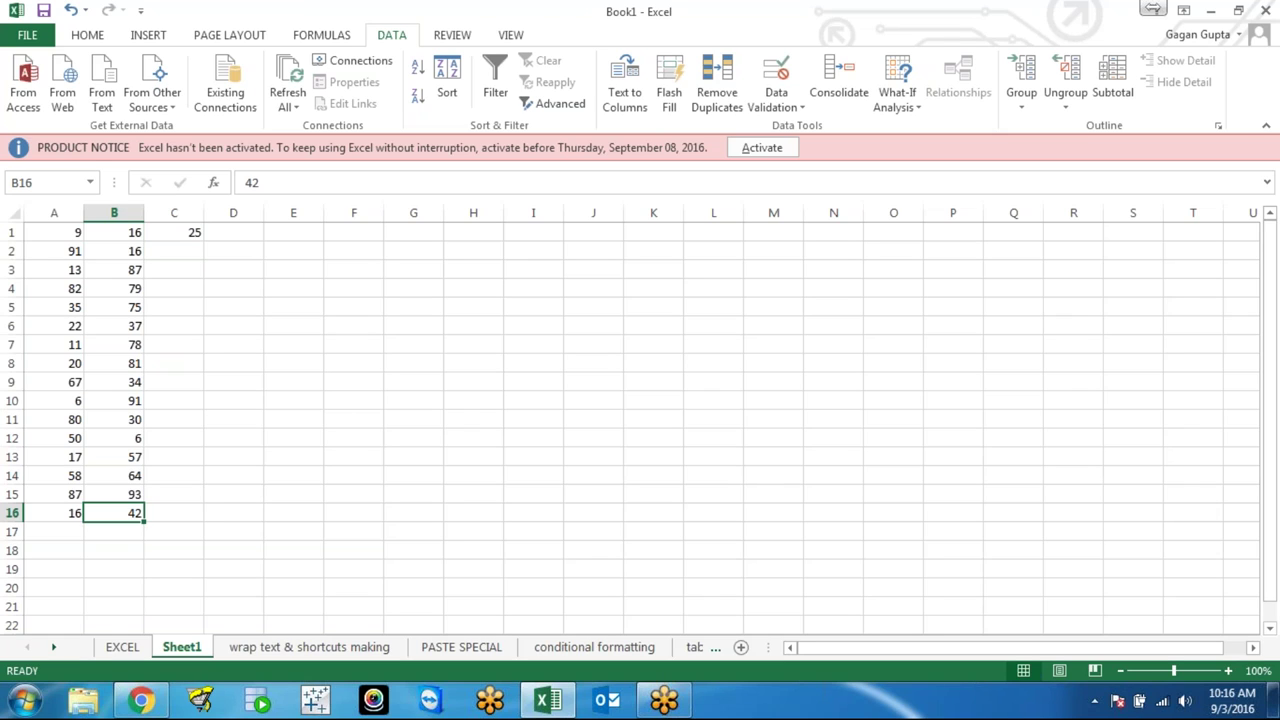
left_click(174, 513)
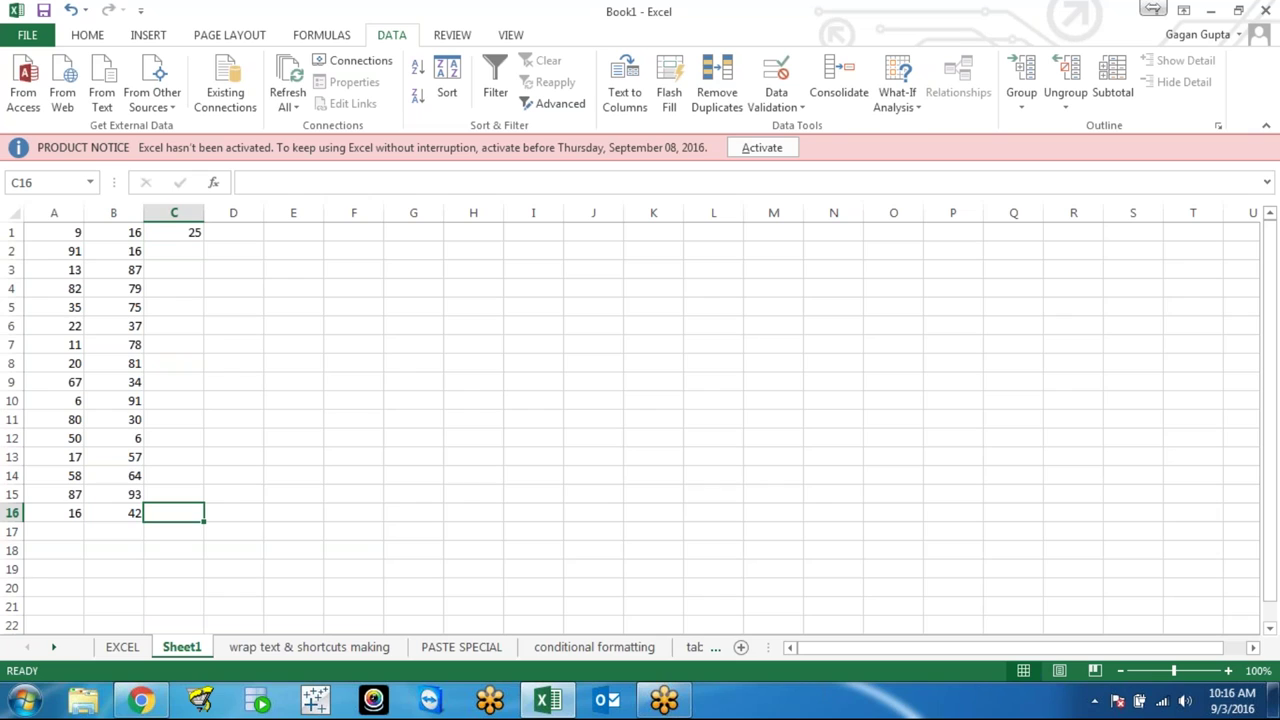
key("ctrl+shift+Up")
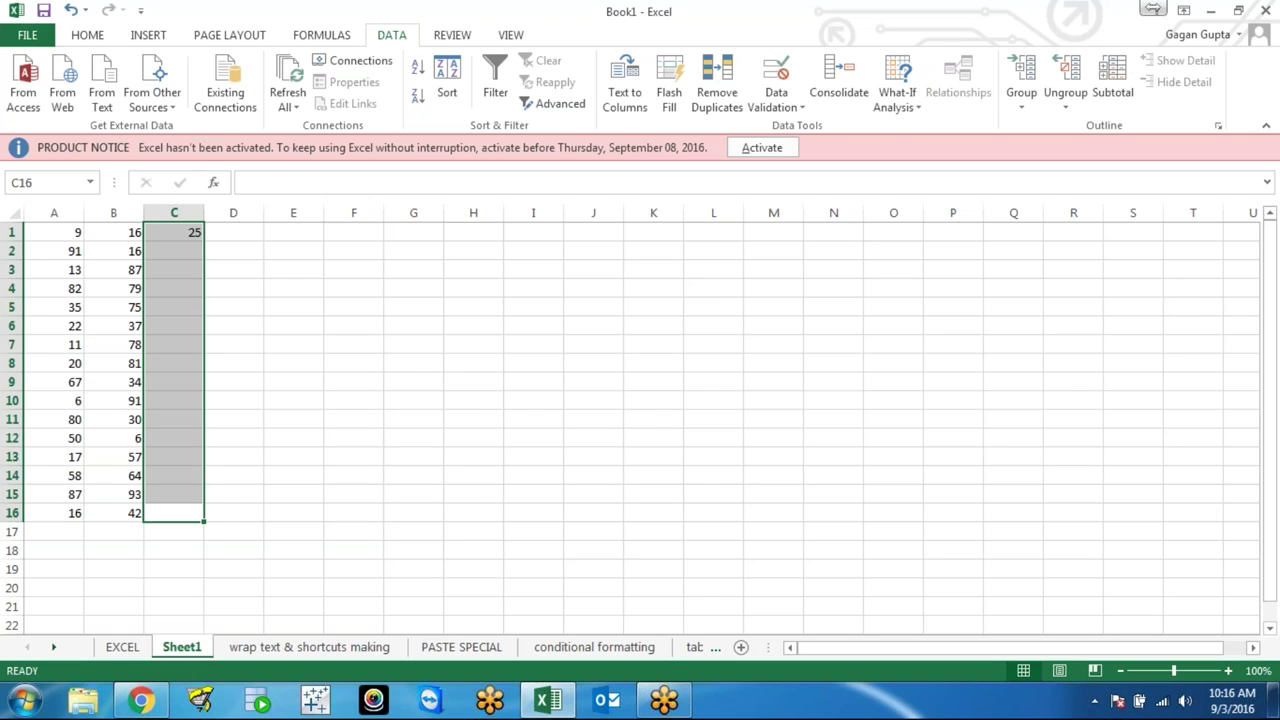
key("ctrl+d")
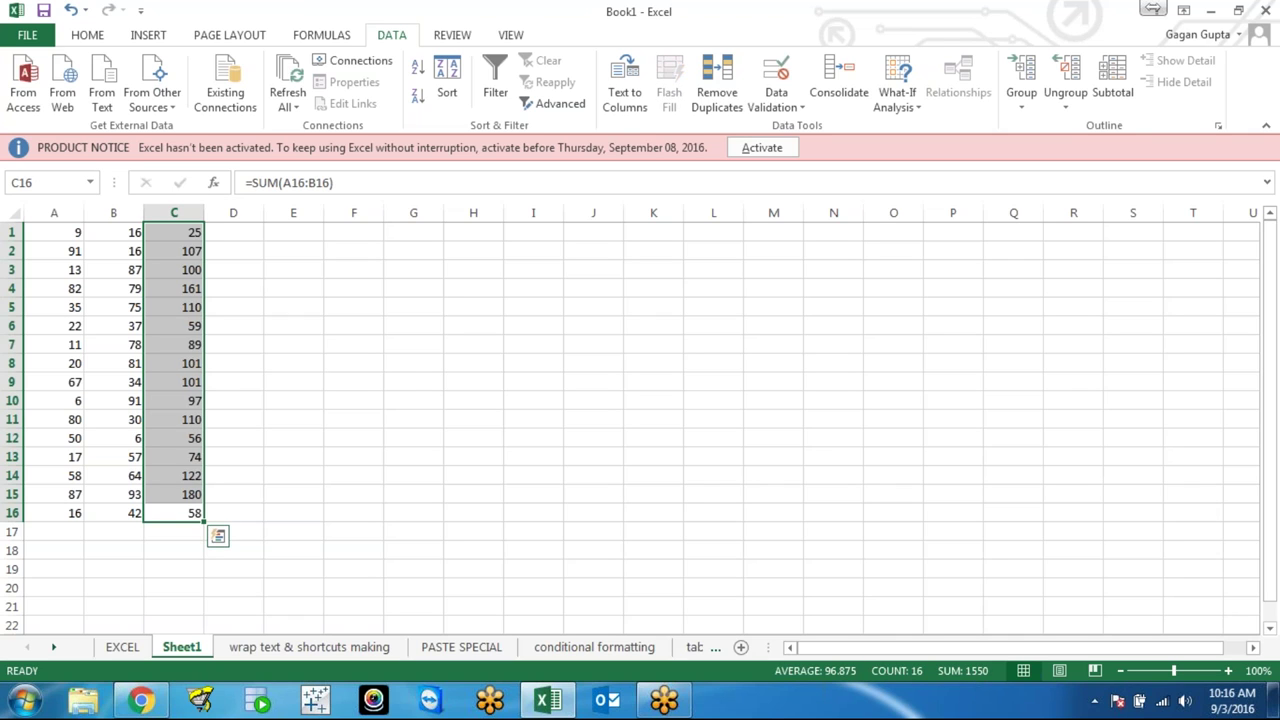
Clear the filled sums from C2:C16, leaving only the total 25 in C1
left_click(174, 513)
left_click(174, 251)
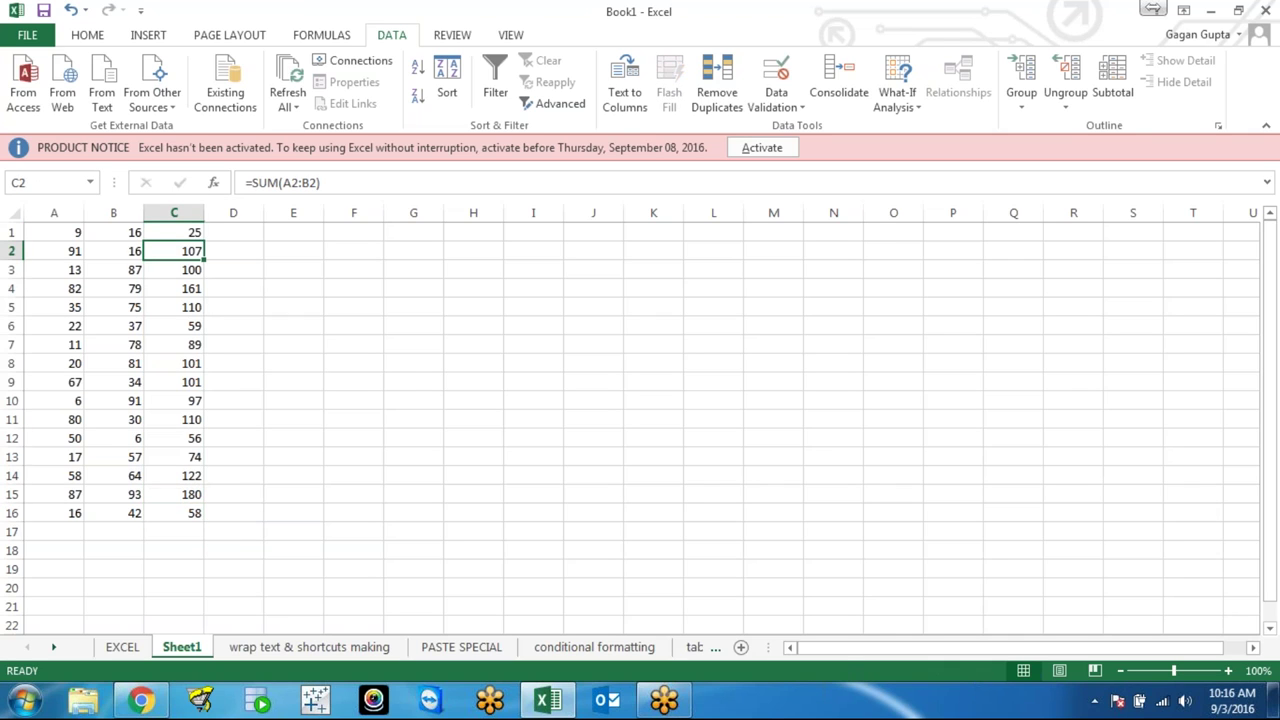
key("ctrl+shift+Down")
key("Delete")
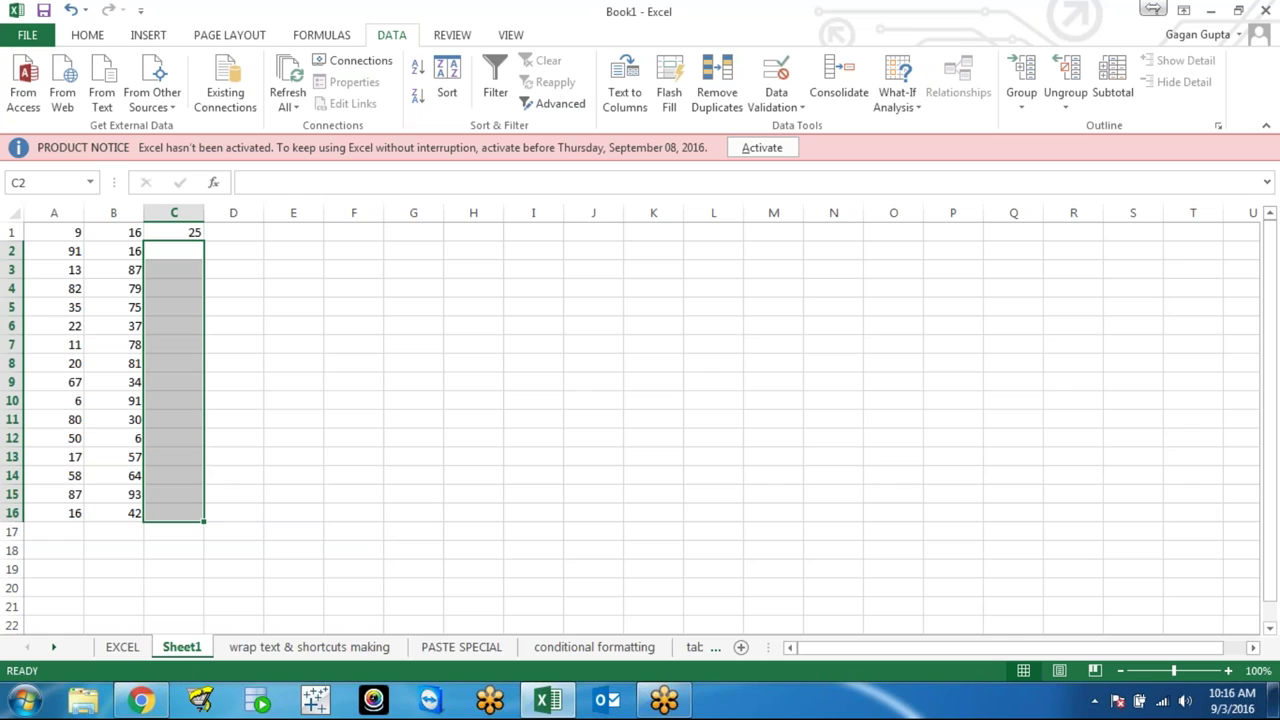
left_click(174, 232)
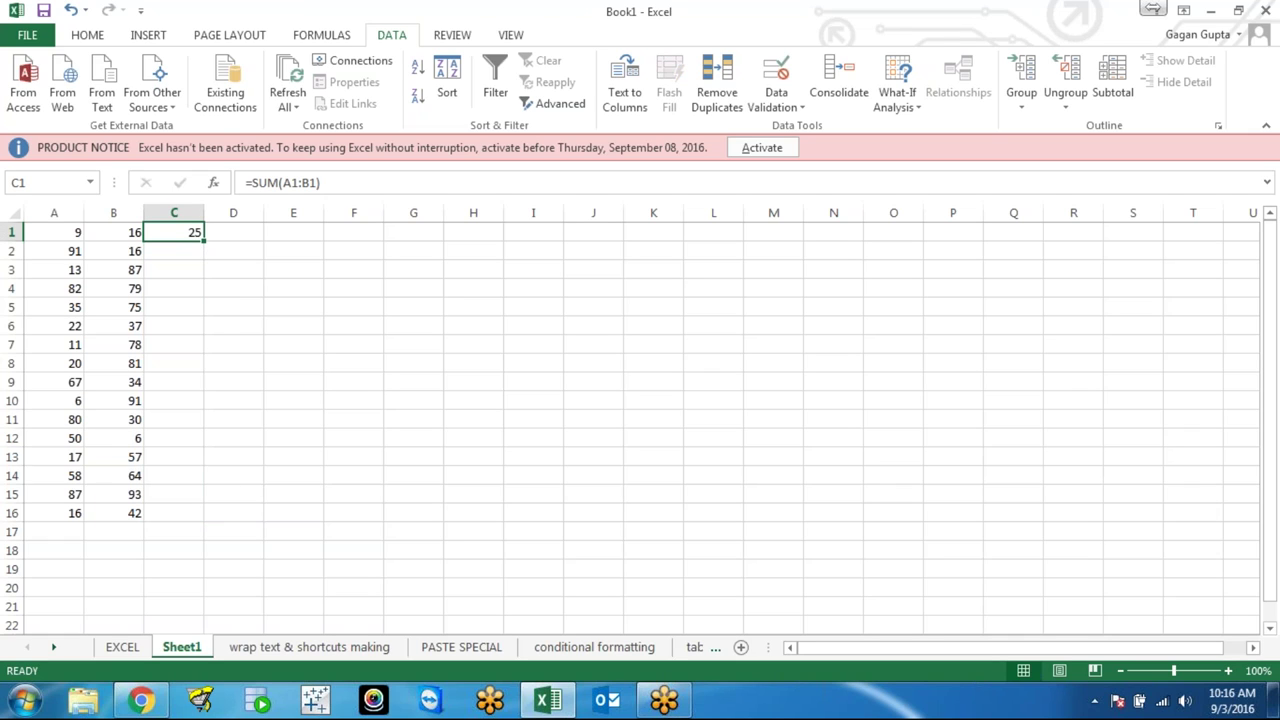
Fill C1's sum to C16 once more, clear C2:C16, then go to the EXCEL sheet
key("Left")
key("ctrl+Down")
key("Right")
key("ctrl+shift+Up")
key("ctrl+d")
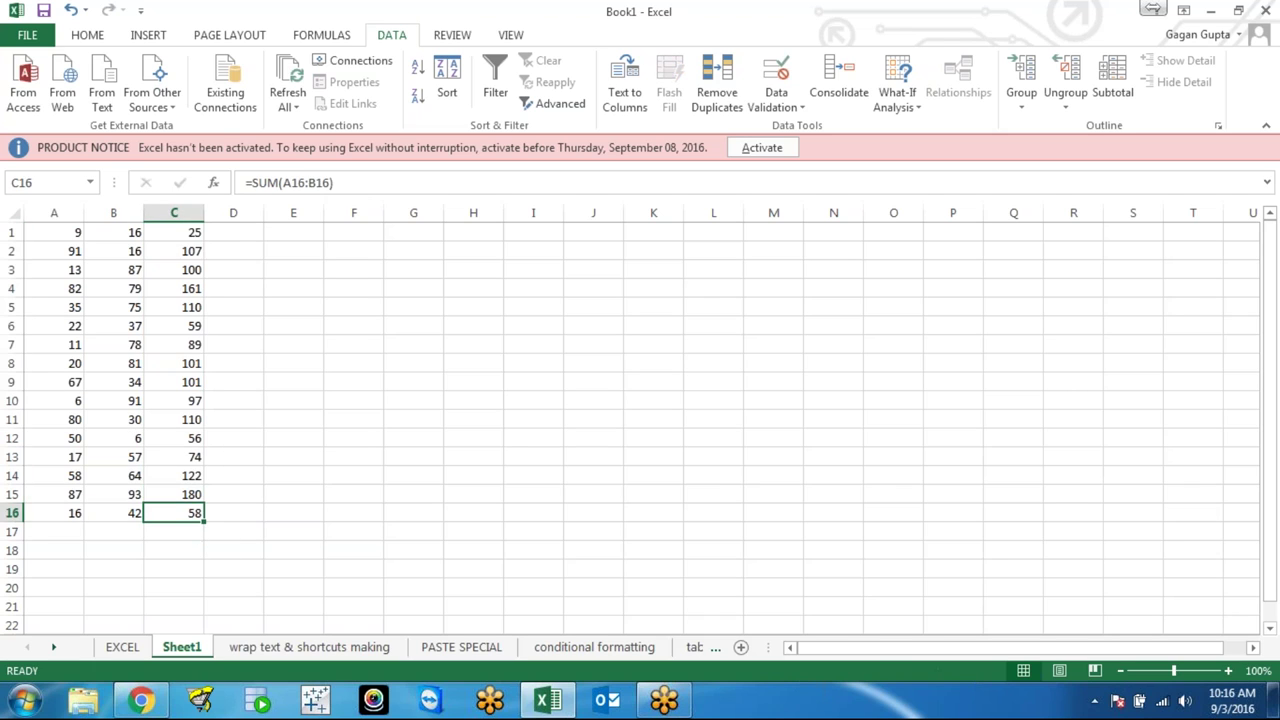
key("ctrl+Up")
key("Down")
key("ctrl+shift+Down")
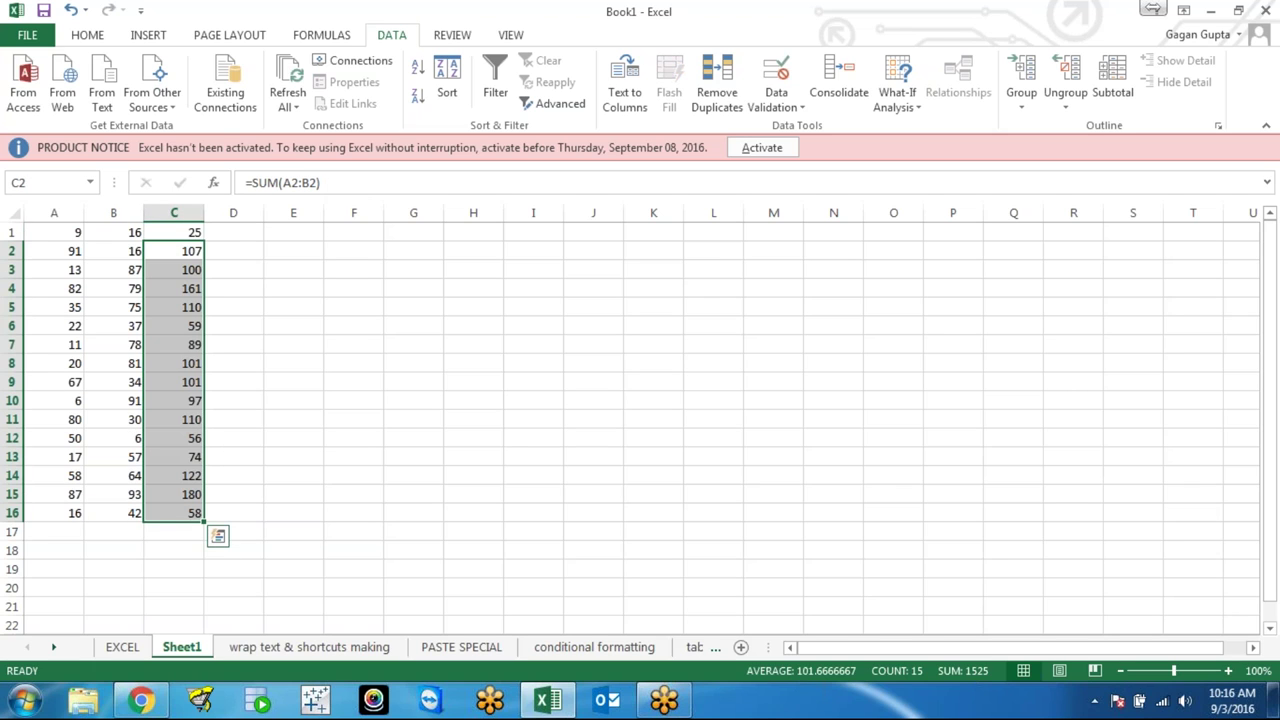
key("Delete")
key("Up")
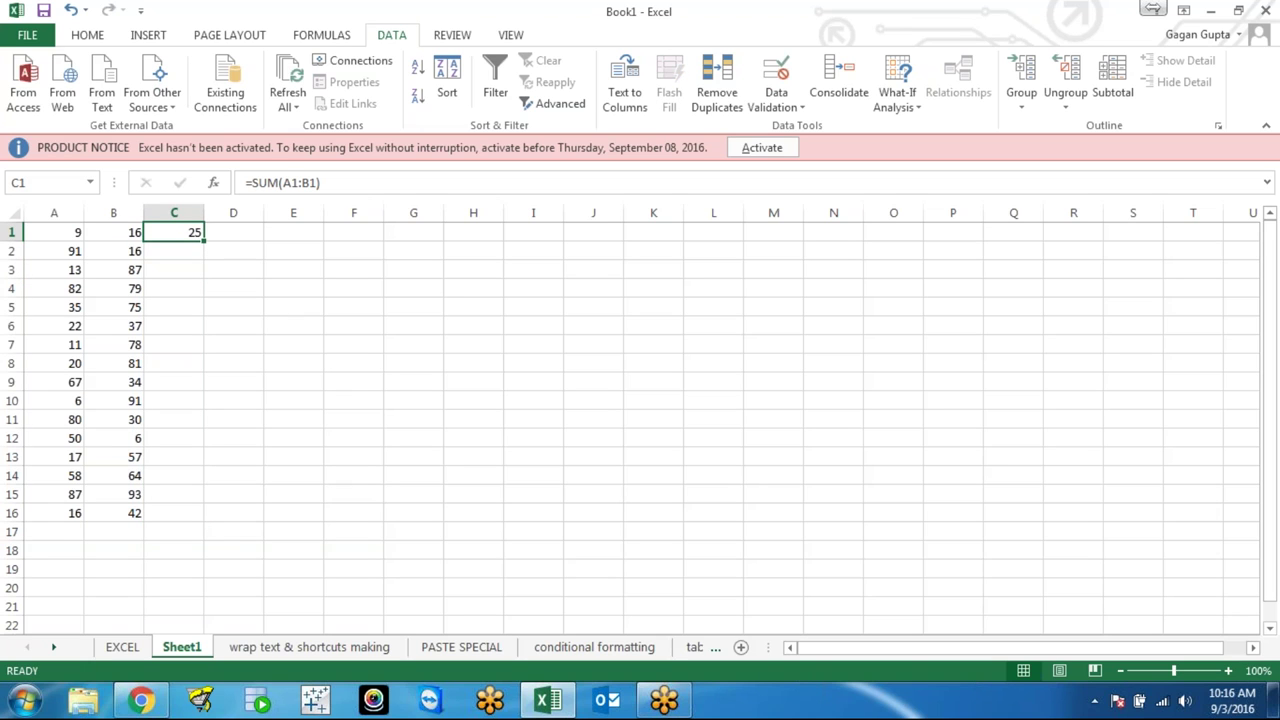
key("ctrl+Page_Up")
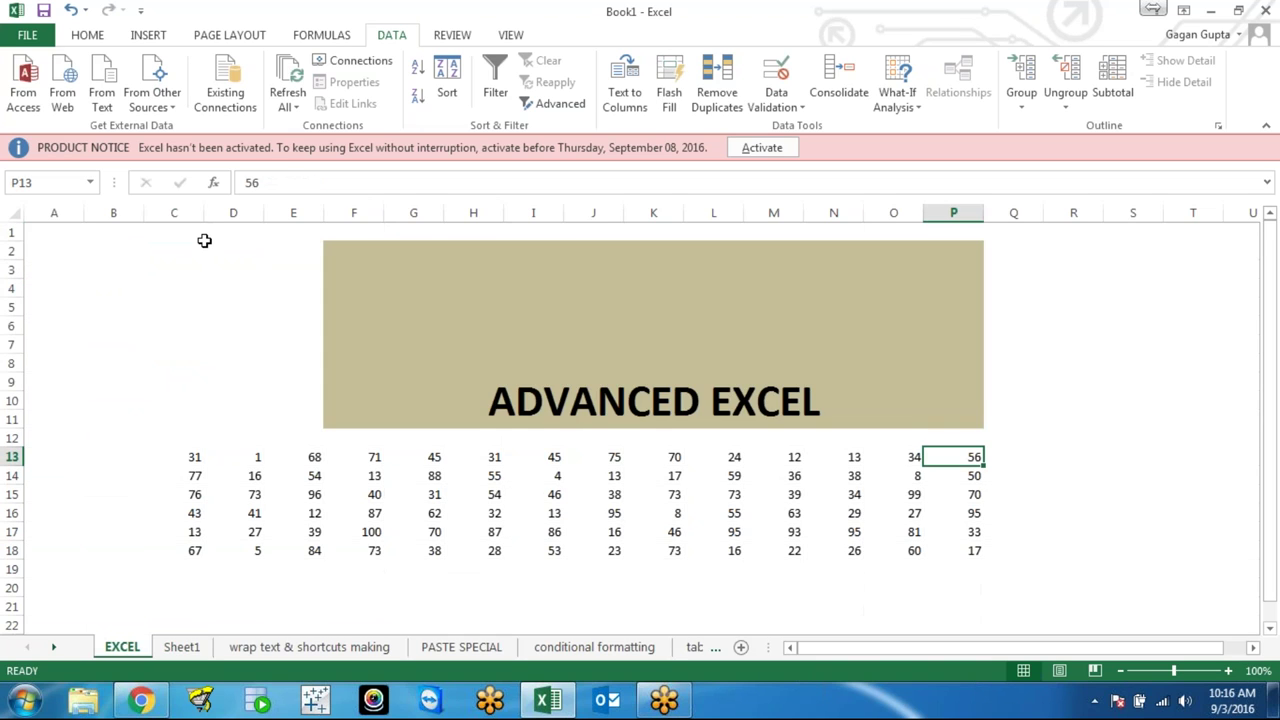
left_click(208, 234)
key("ctrl+Page_Down")
left_click(210, 326)
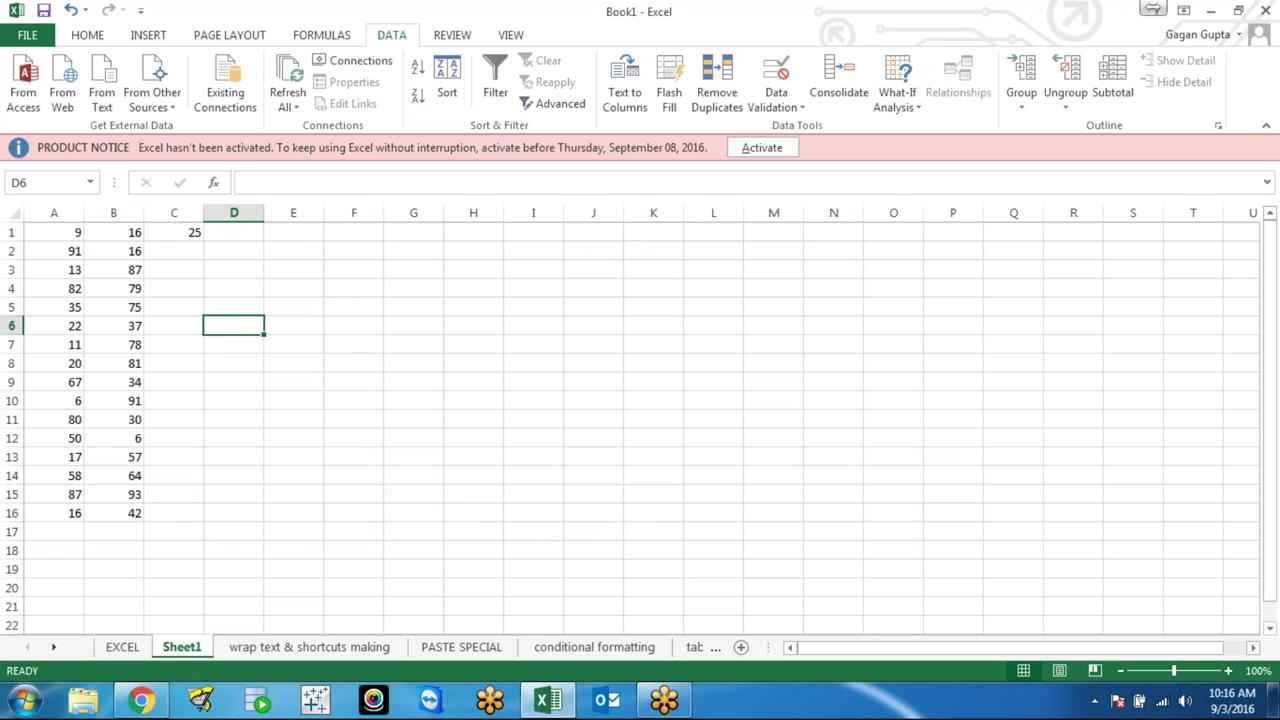
left_click(233, 307)
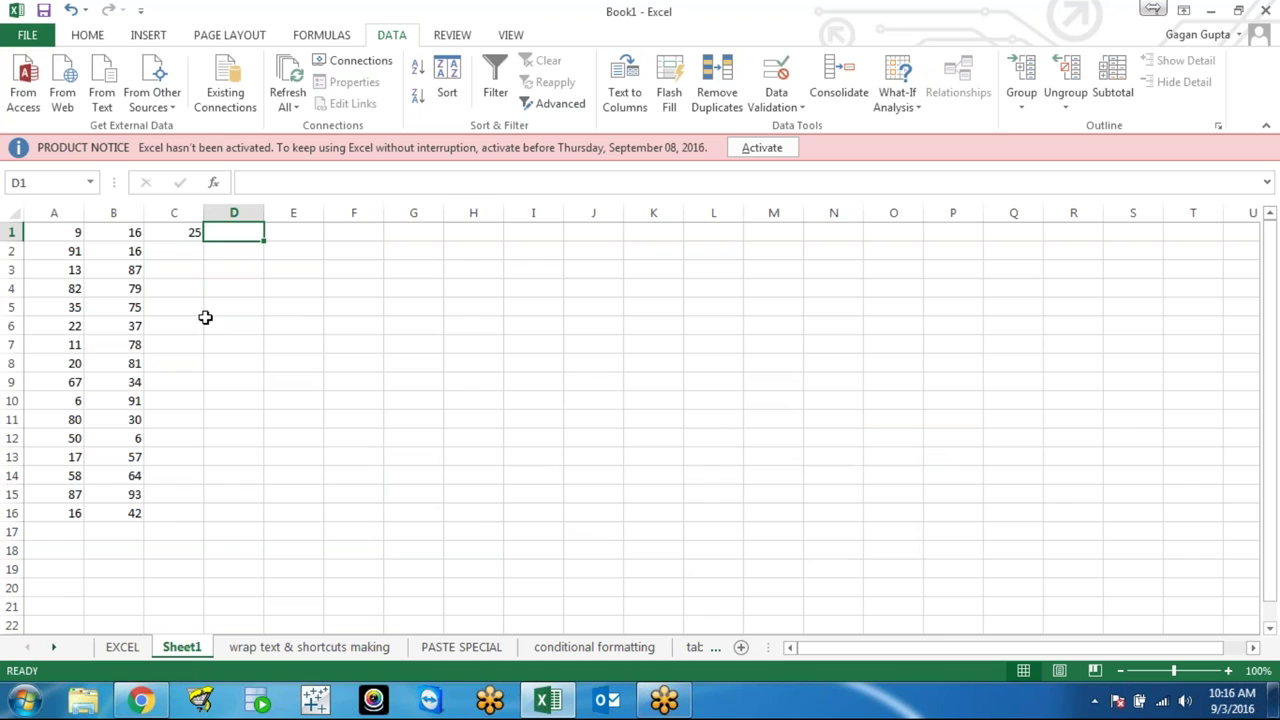
left_click(97, 38)
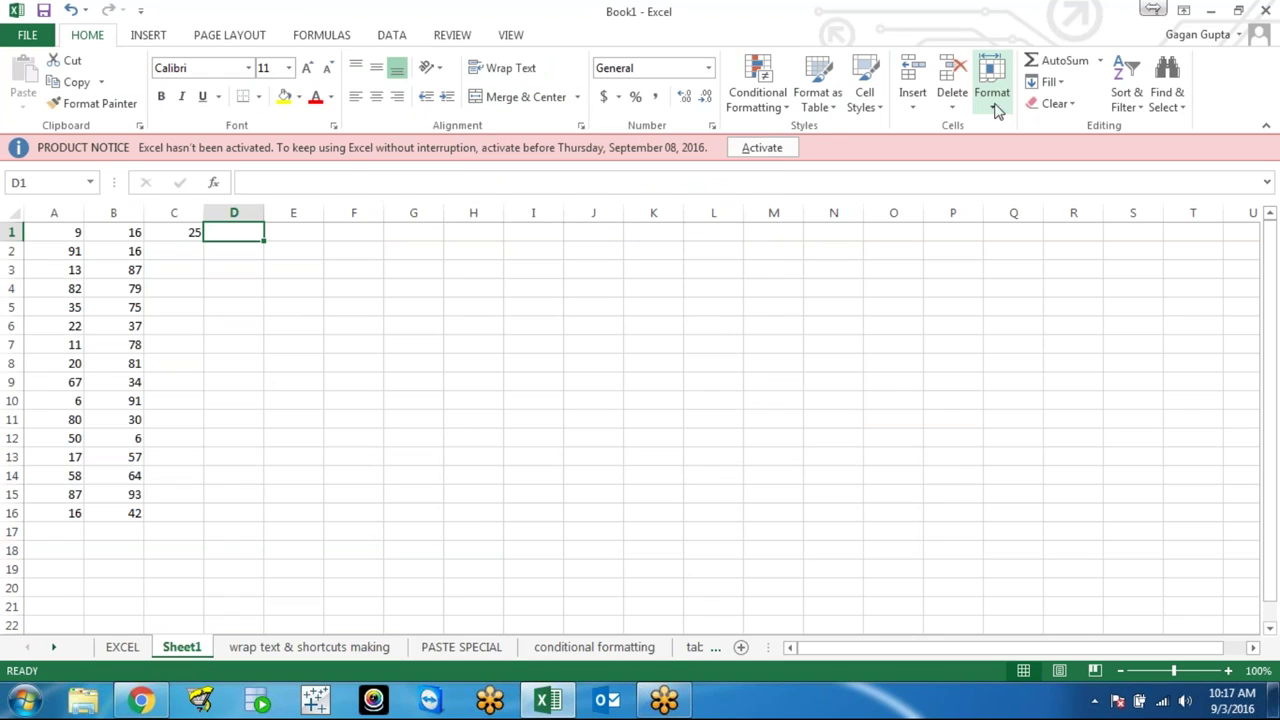
left_click(533, 320)
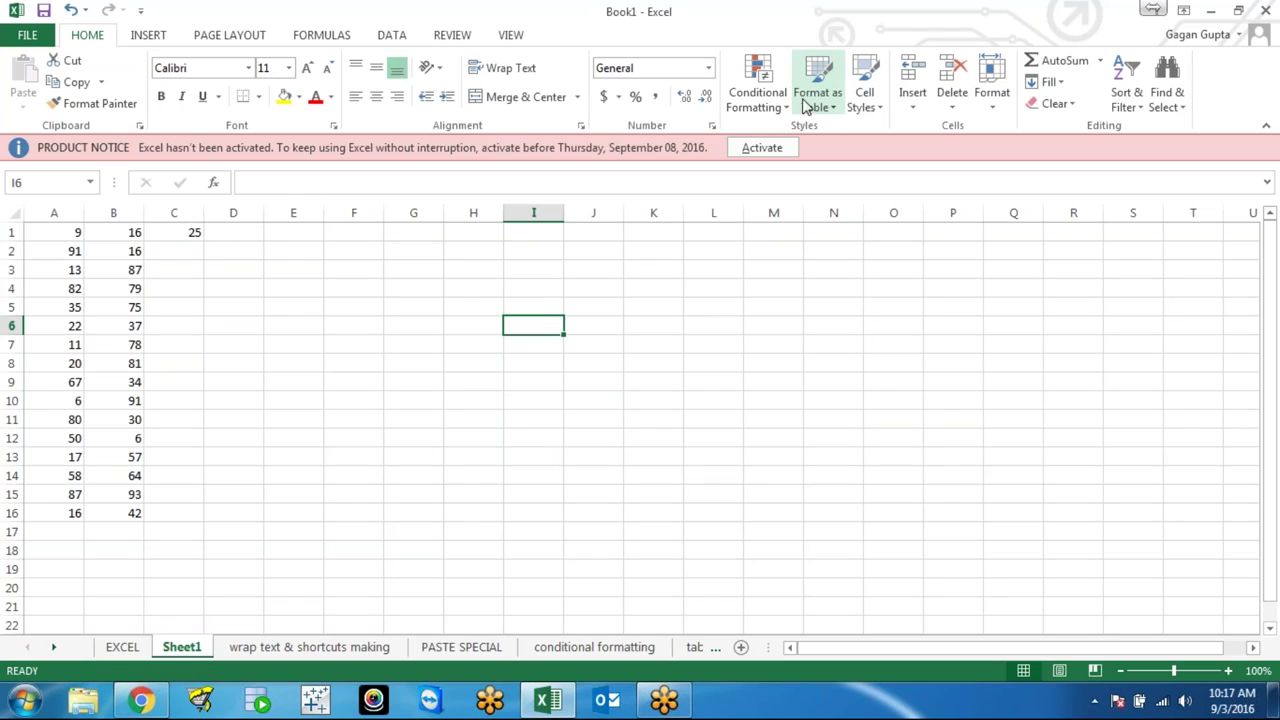
left_click(532, 476)
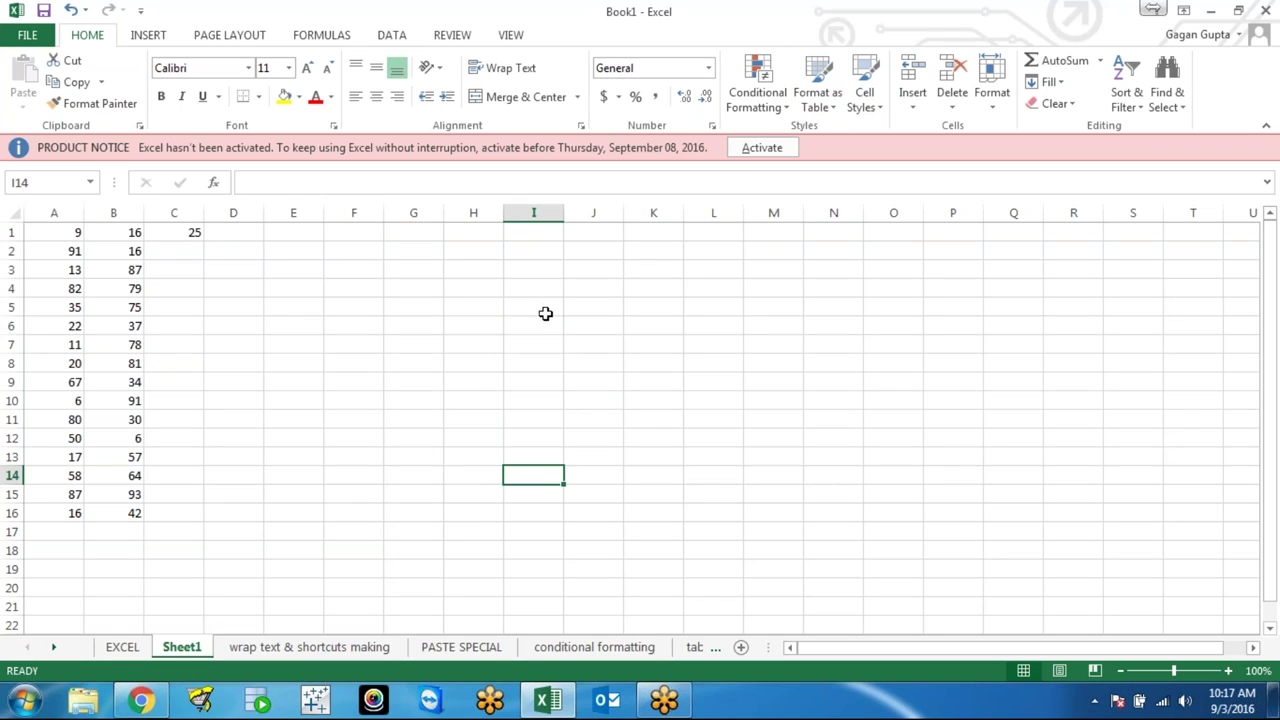
left_click(543, 310)
left_click(539, 504)
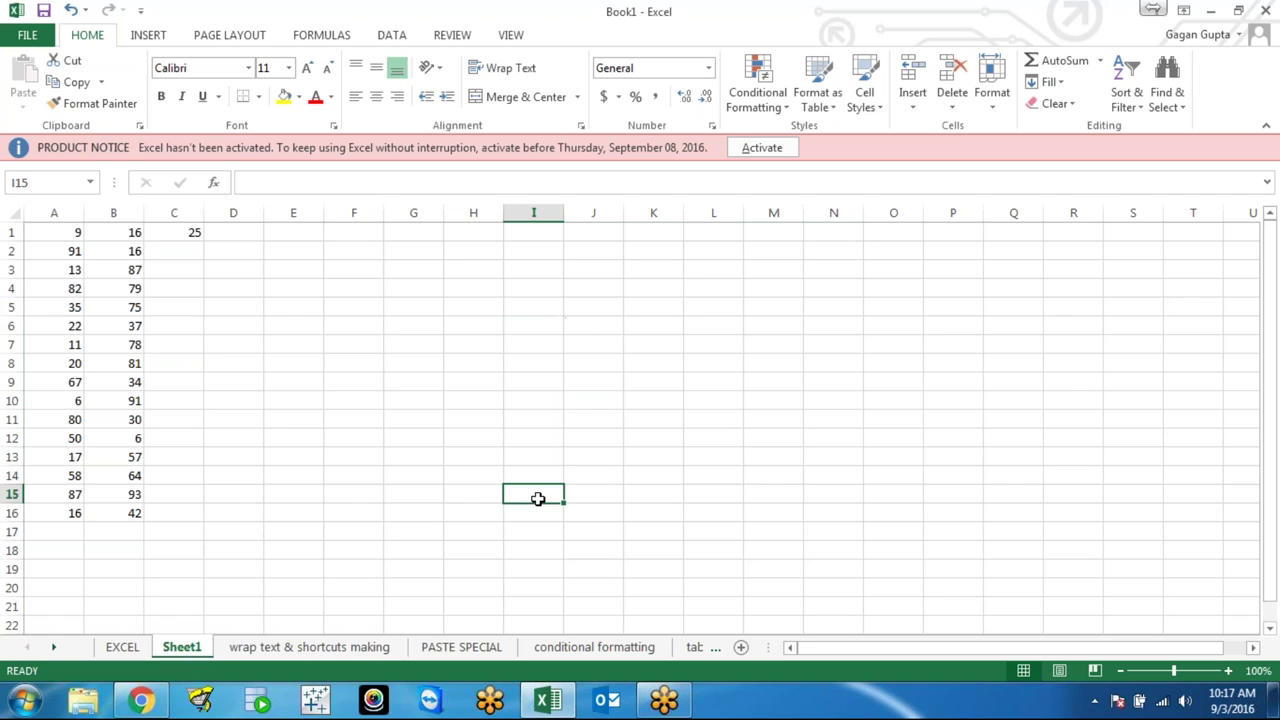
left_click(536, 317)
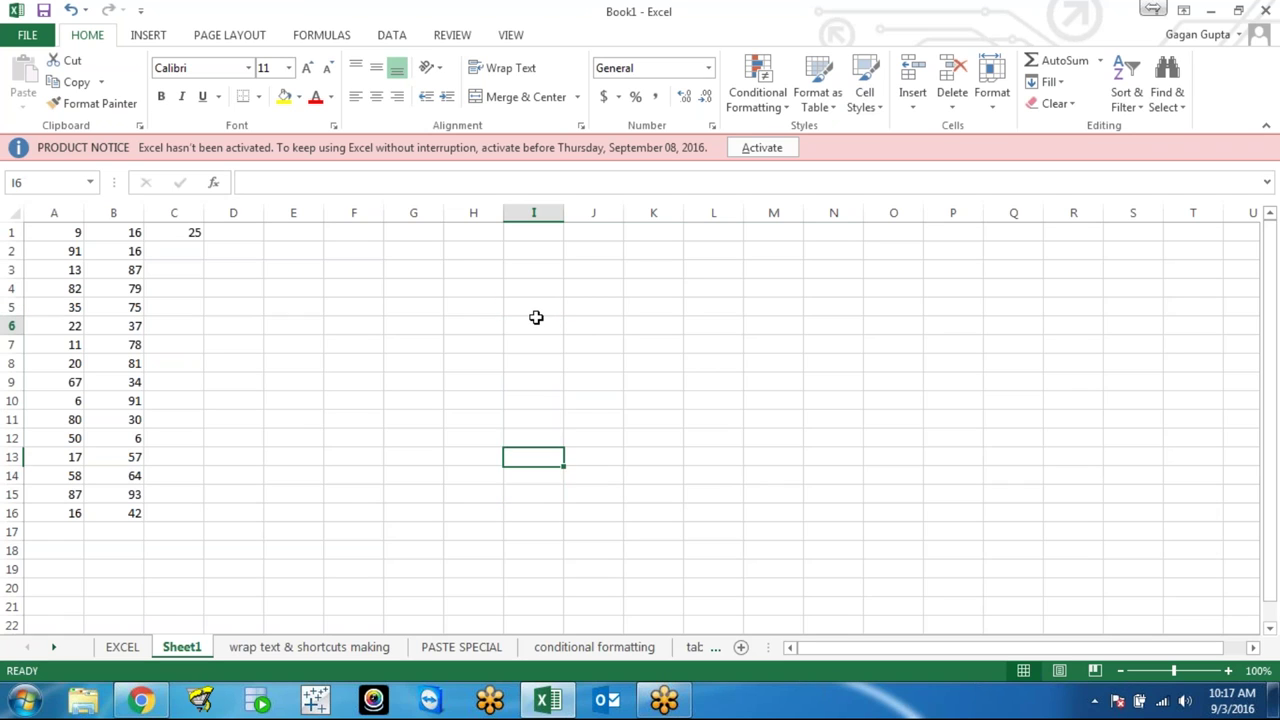
left_click(534, 499)
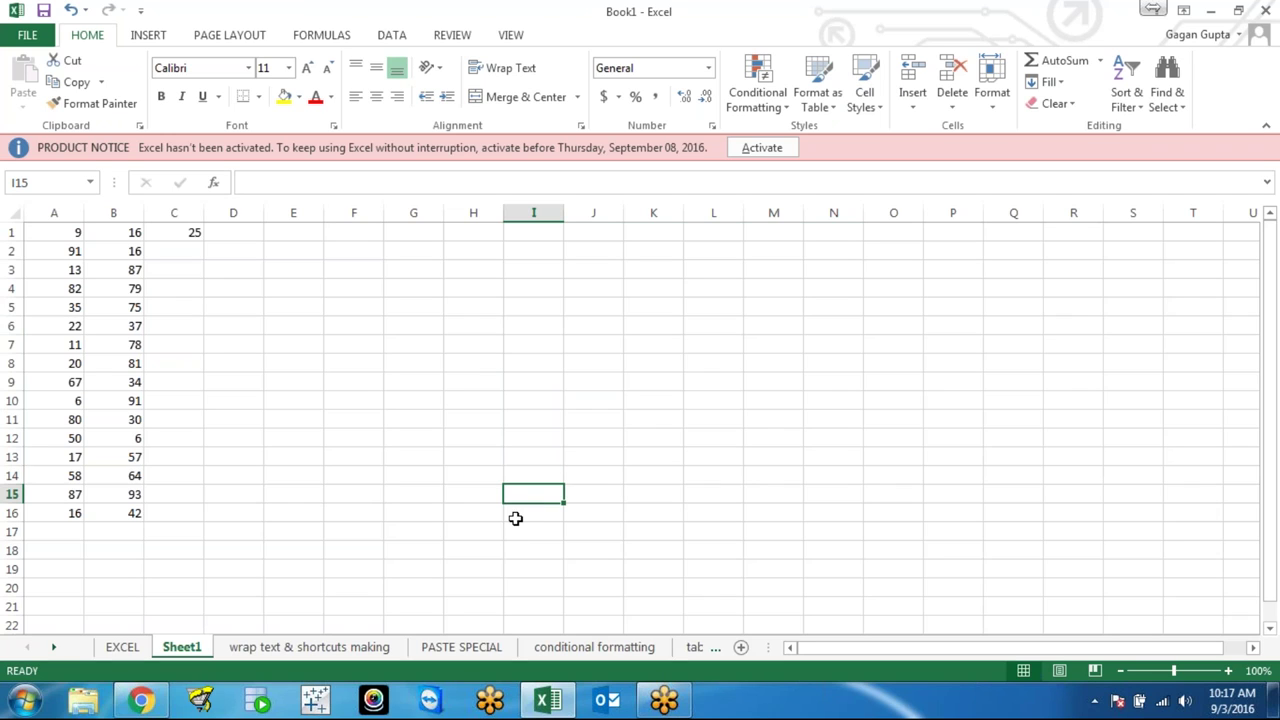
key("Down")
left_click(245, 372)
Return to the 'wrap text & shortcuts making' sheet and select the shortcut descriptions in column B, then C5
key("ctrl+Page_Up")
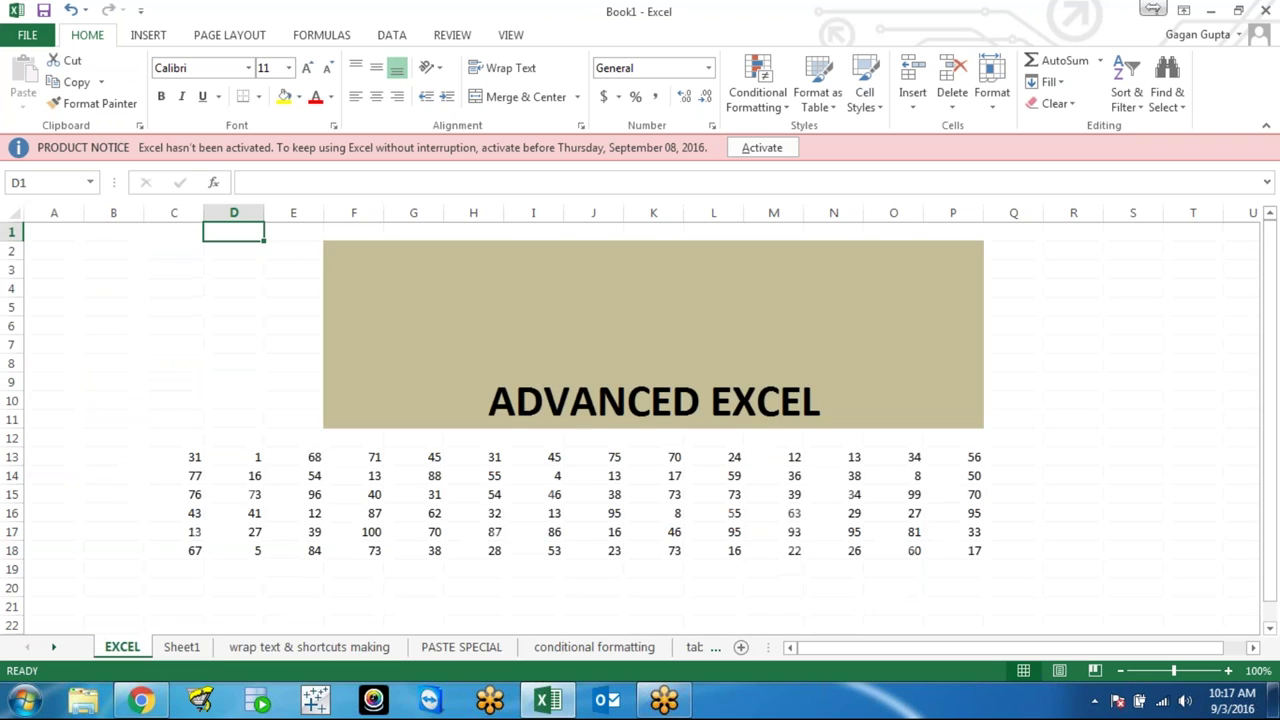
key("ctrl+Page_Down")
key("ctrl+Page_Down")
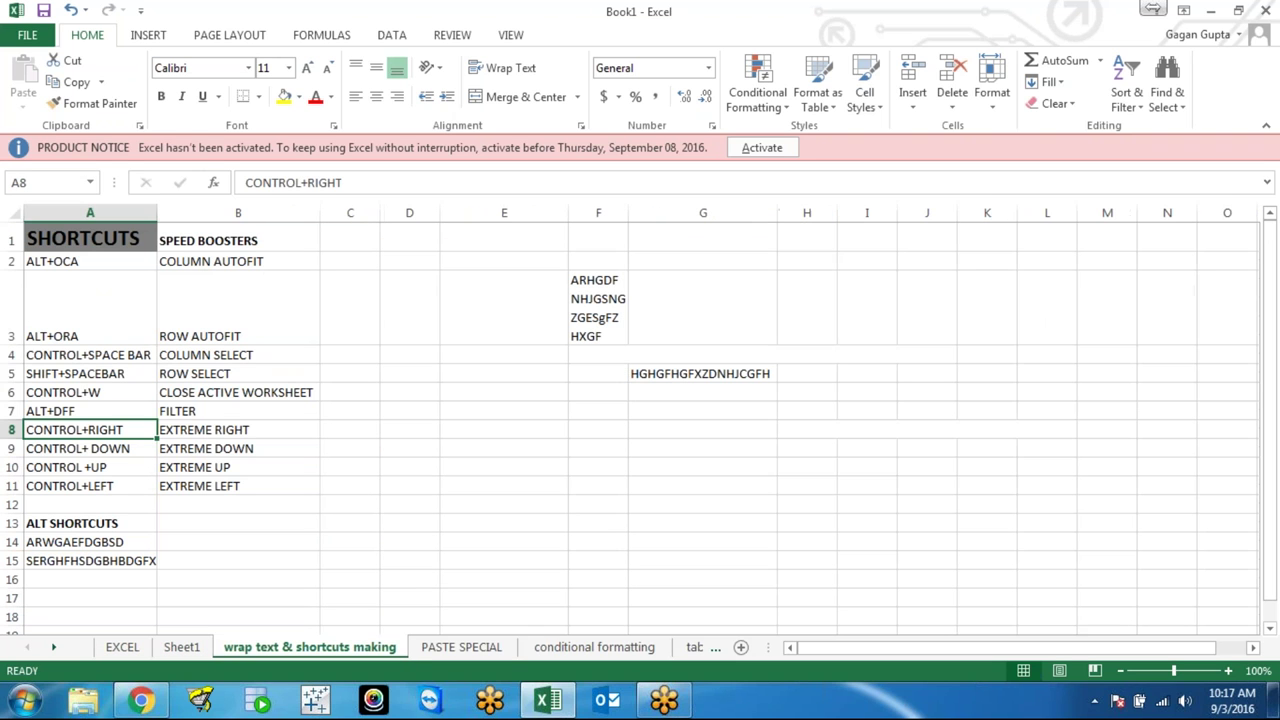
left_click(230, 373)
left_click_drag(211, 252, 233, 481)
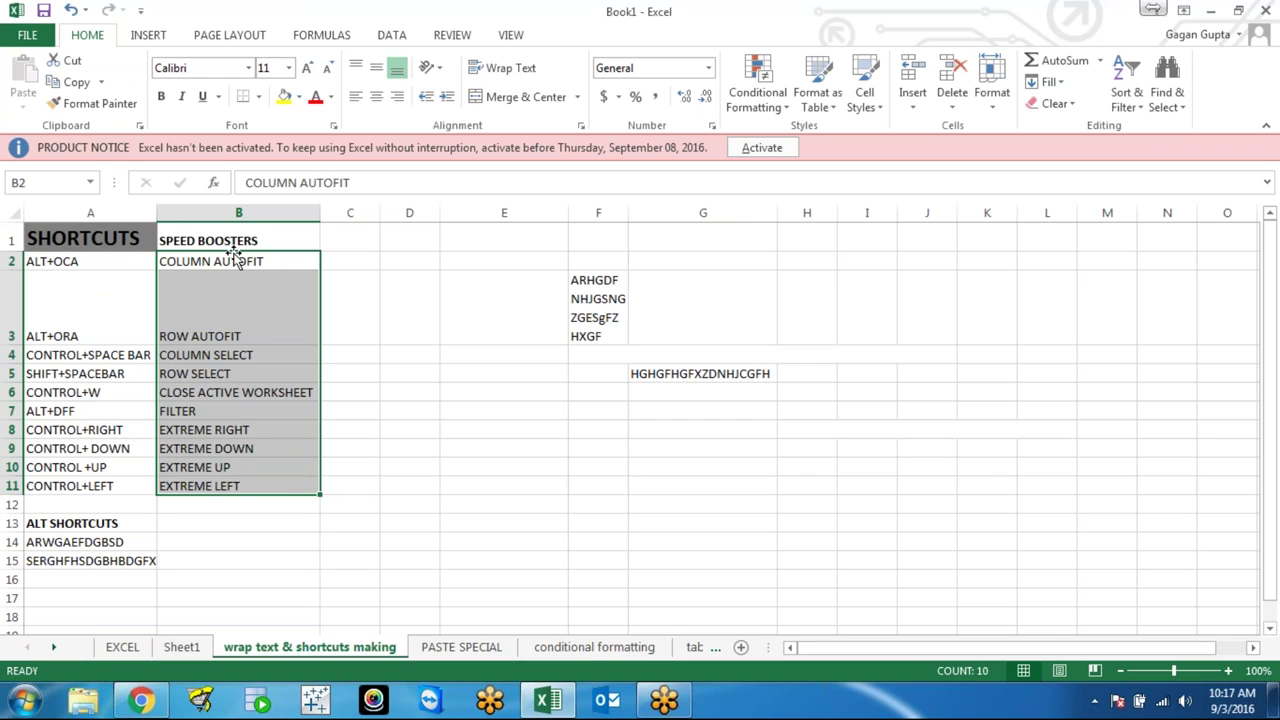
left_click(237, 318)
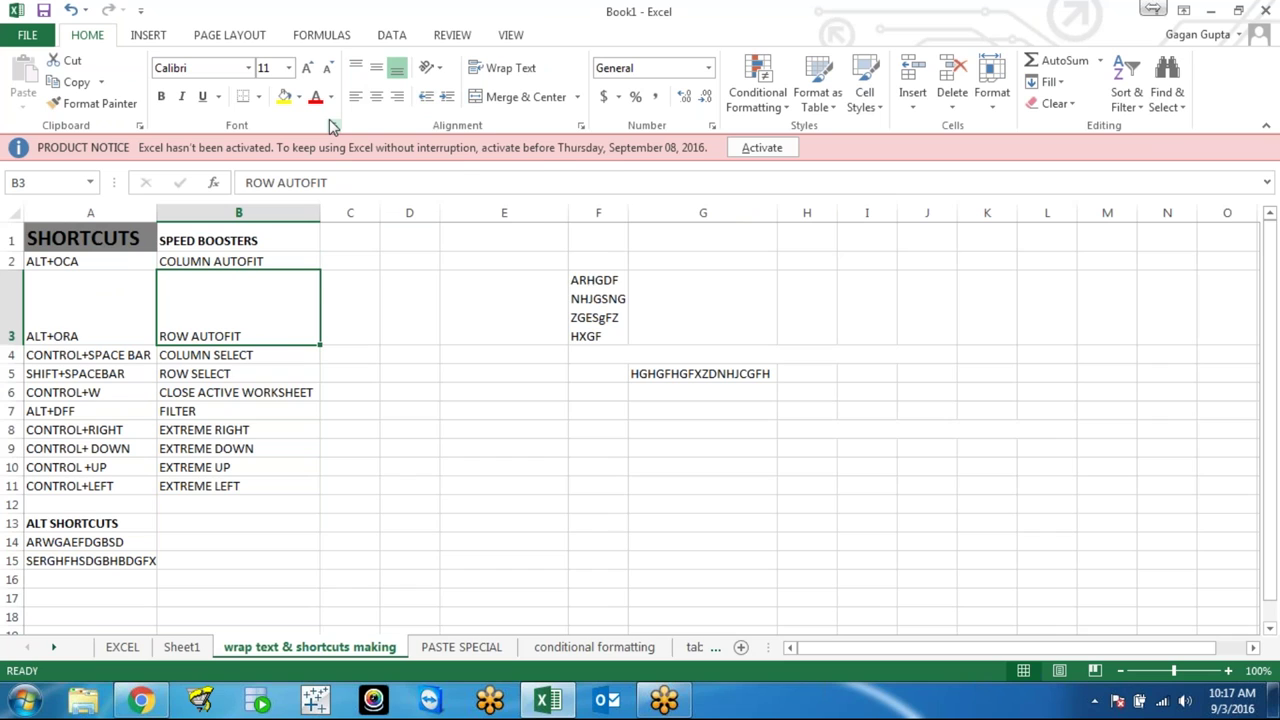
left_click(370, 377)
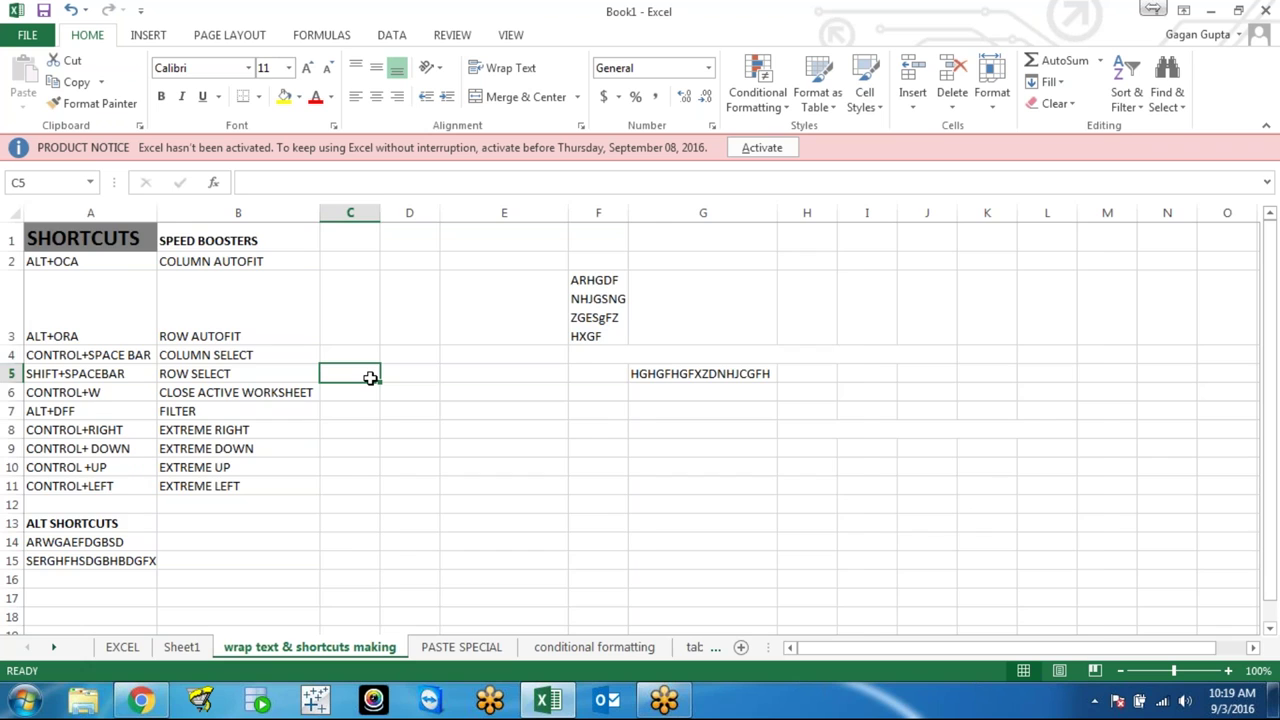
Switch to the PASTE SPECIAL sheet and make B4 the active cell
key("ctrl+Page_Down")
key("Up")
left_click(354, 380)
left_click(353, 364)
key("Left")
key("Left")
key("Left")
key("Left")
key("Left")
key("Up")
key("Up")
key("Up")
key("Up")
key("Right")
key("Right")
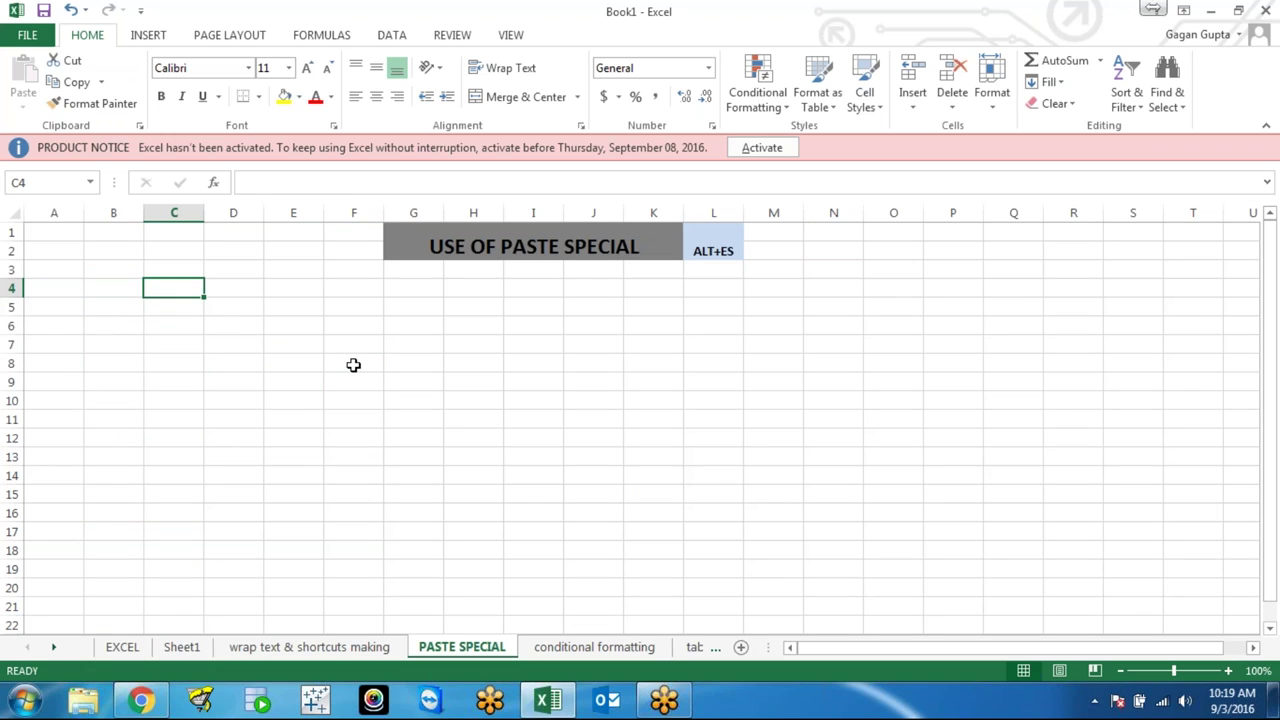
key("Left")
Enter =RANDBETWEEN(1,100) in B4 and fill it across B4:H13
type("=")
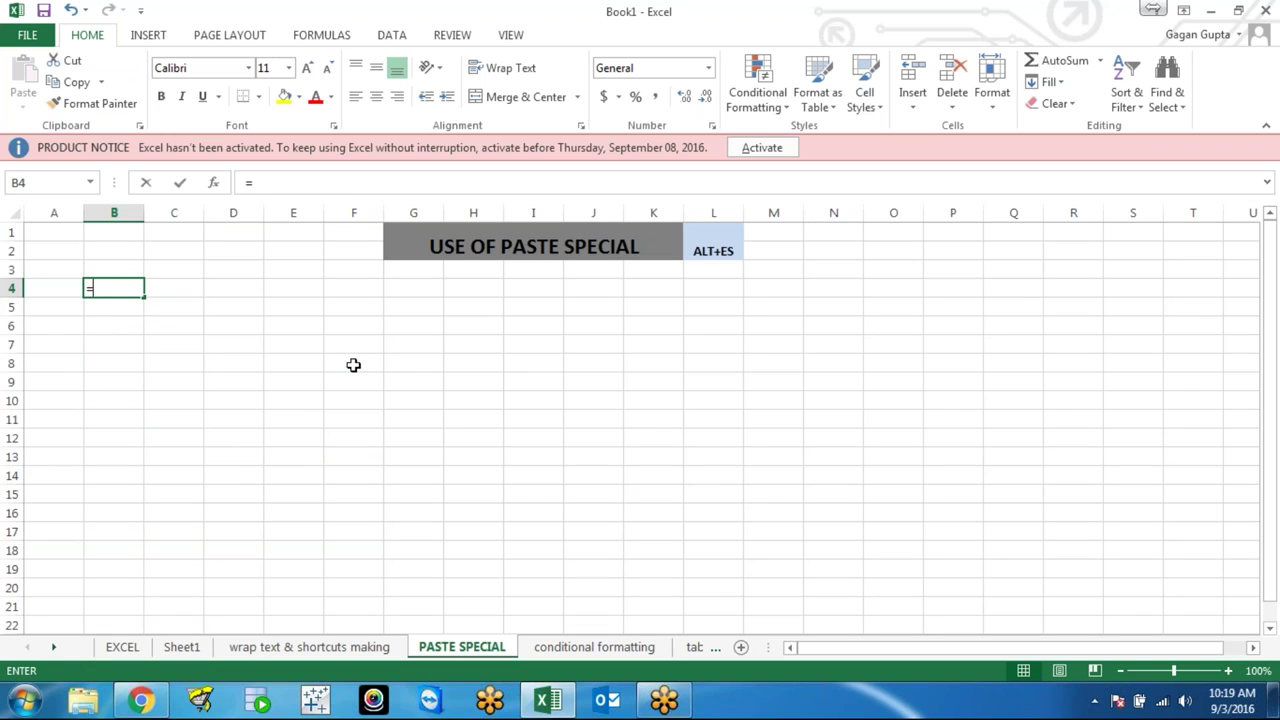
type("ran")
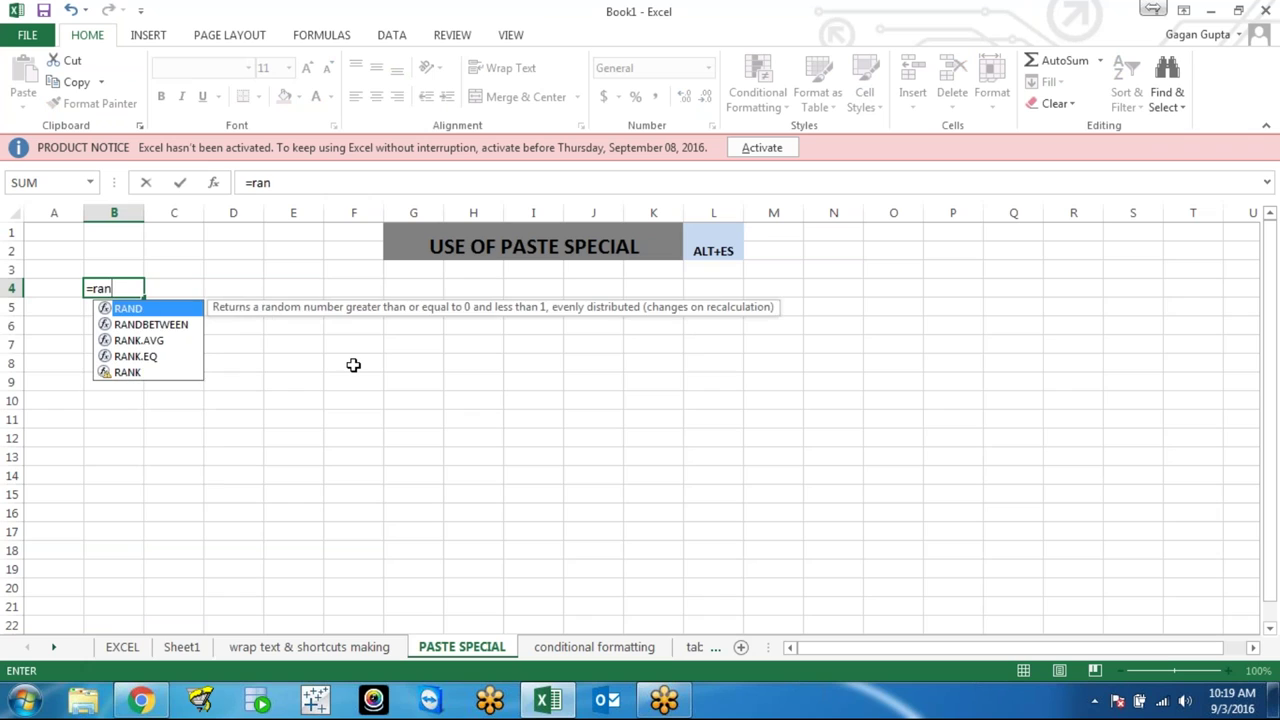
key("Down")
key("Tab")
type("1,100)")
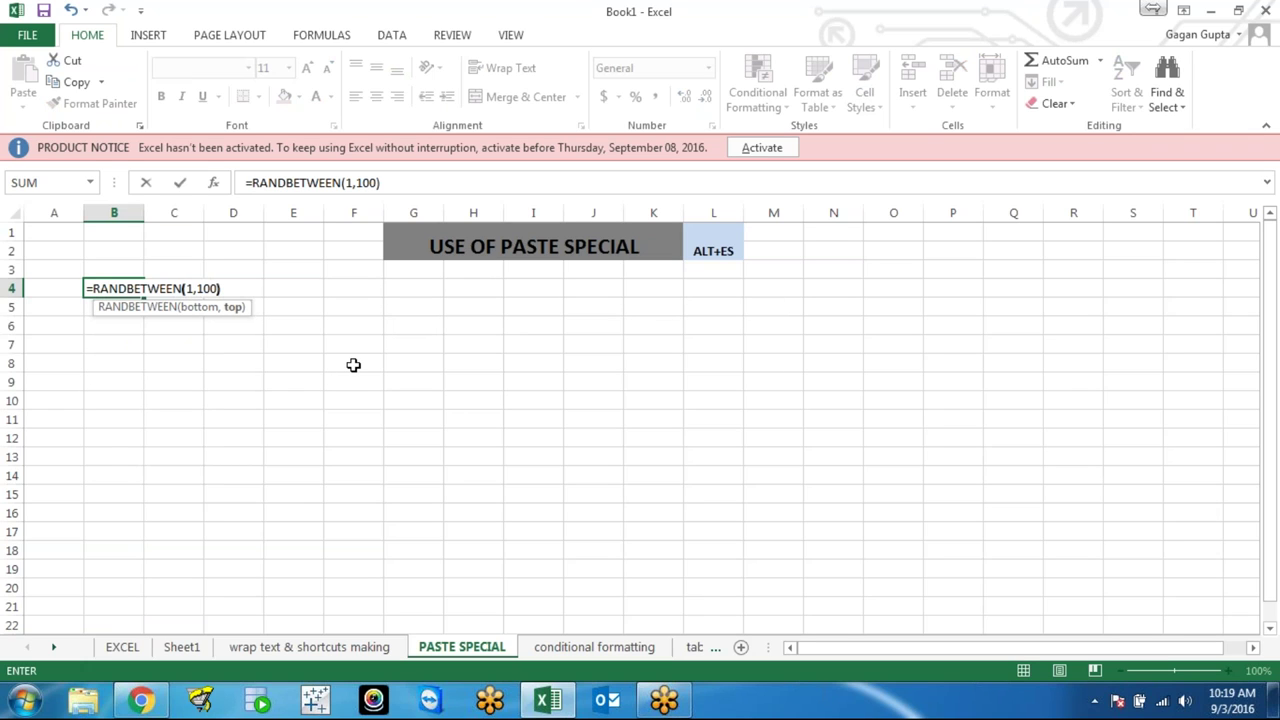
key("ctrl+Return")
key("shift+Right")
key("shift+Right")
key("shift+Right")
key("shift+Right")
key("shift+Right")
key("shift+Right")
key("shift+Down")
key("shift+Down")
key("shift+Down")
key("shift+Down")
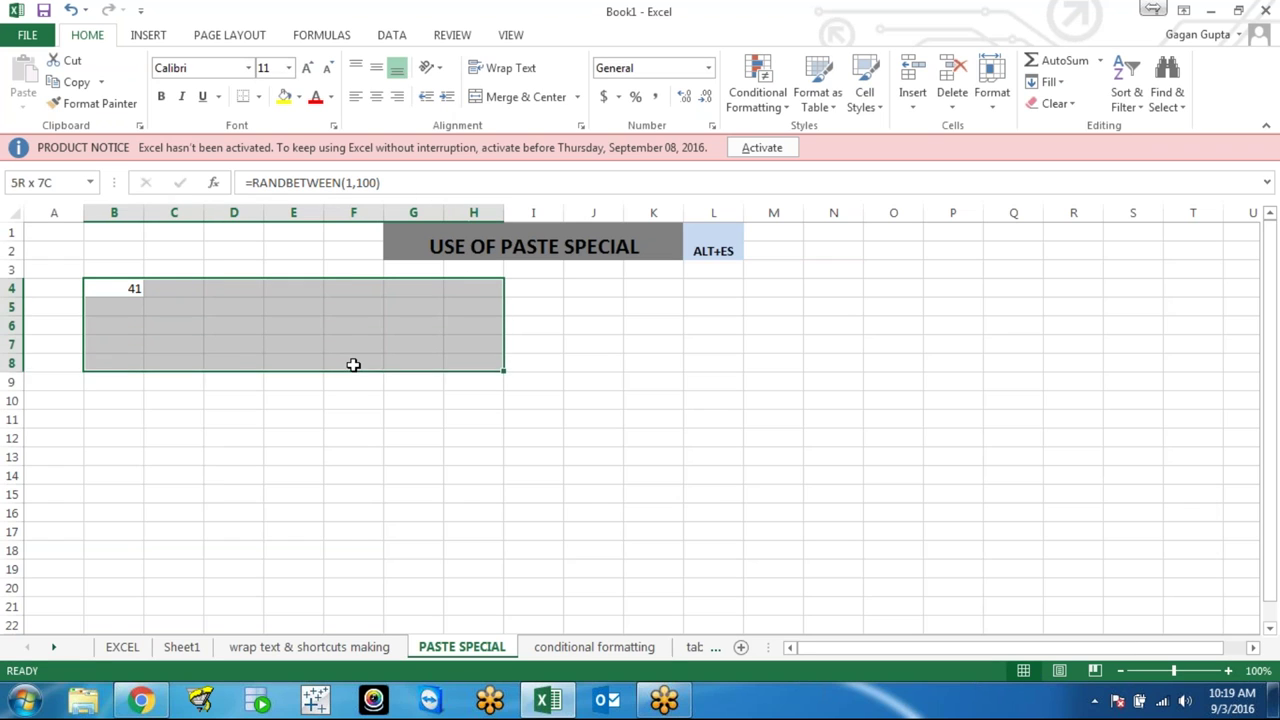
key("shift+Down")
key("shift+Down")
key("shift+Down")
key("shift+Down")
key("ctrl+v")
Copy B4:H13 and paste it back over itself as values only
key("ctrl+c")
key("alt+e")
key("s")
key("v")
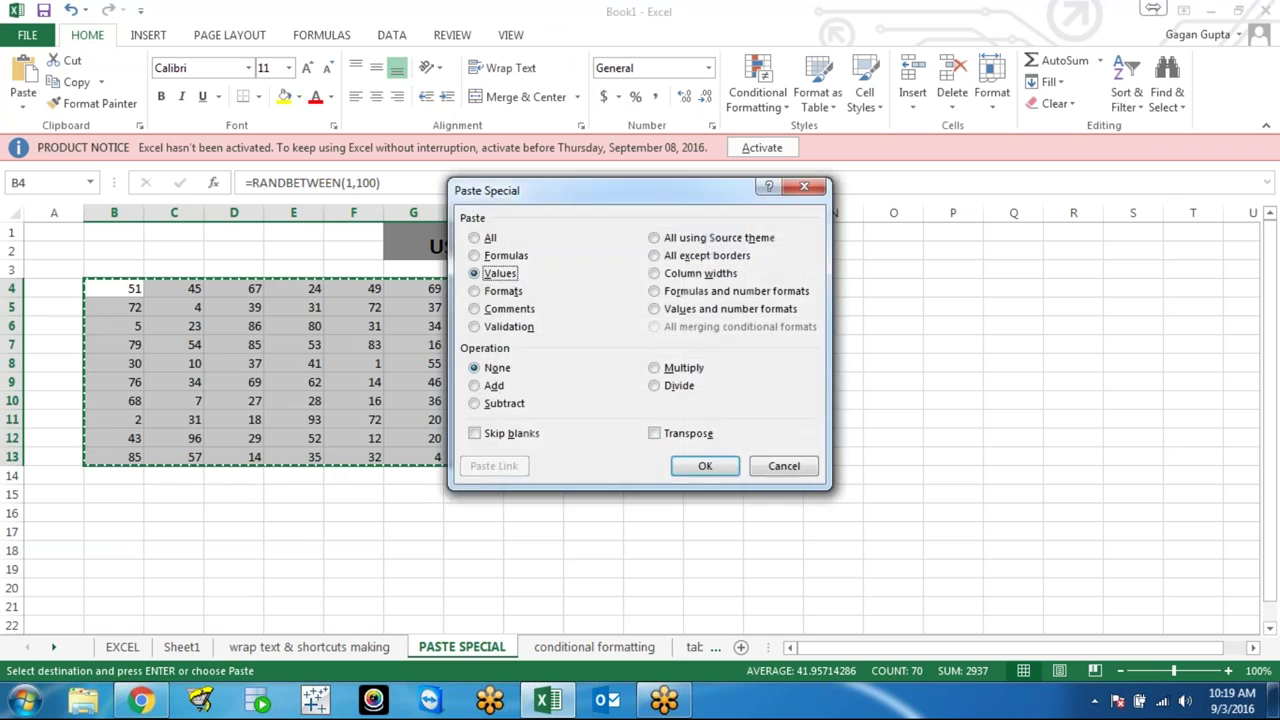
key("Return")
left_click(114, 288)
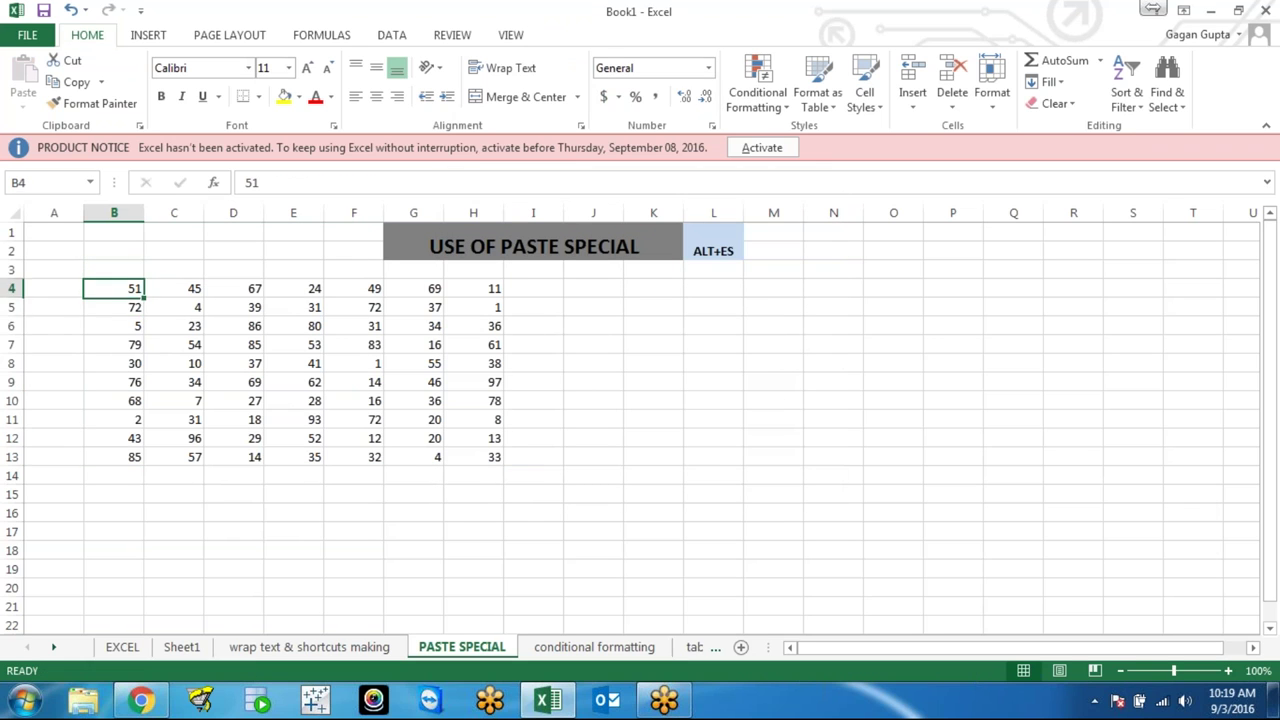
left_click(114, 307)
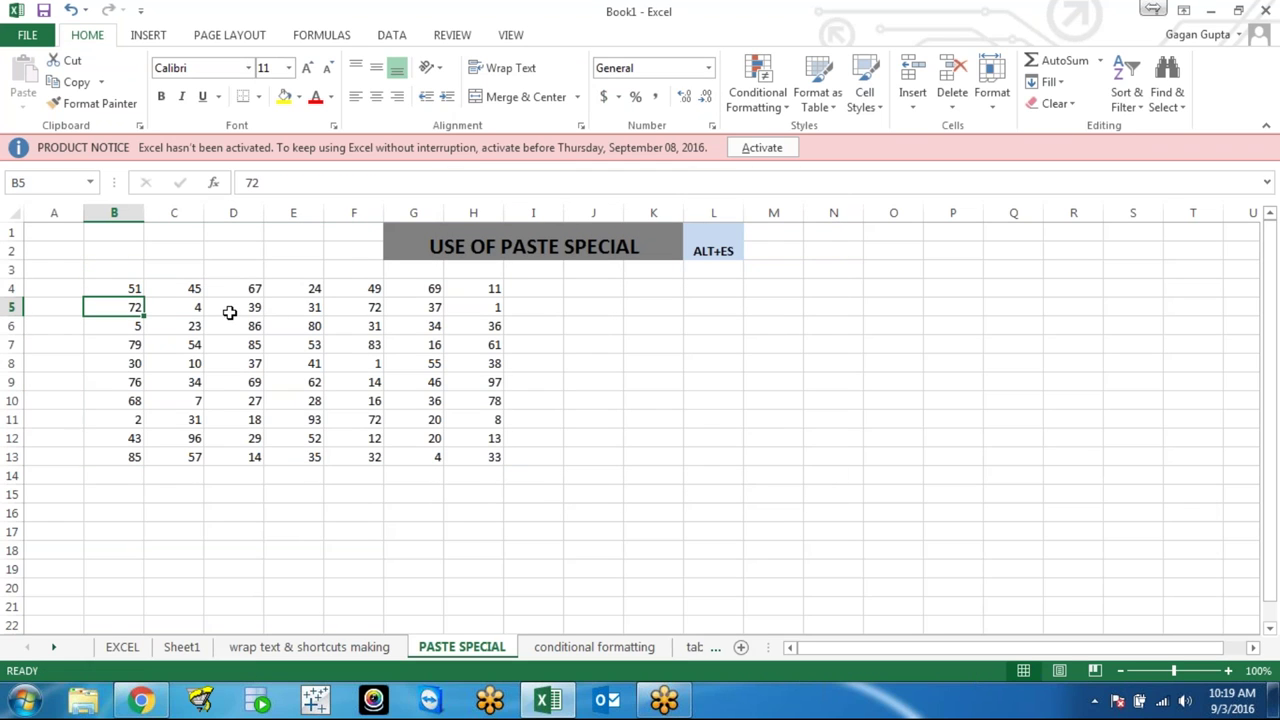
Fill C5:F8 yellow and make the numbers in D7:E11 bold
left_click_drag(195, 306, 325, 364)
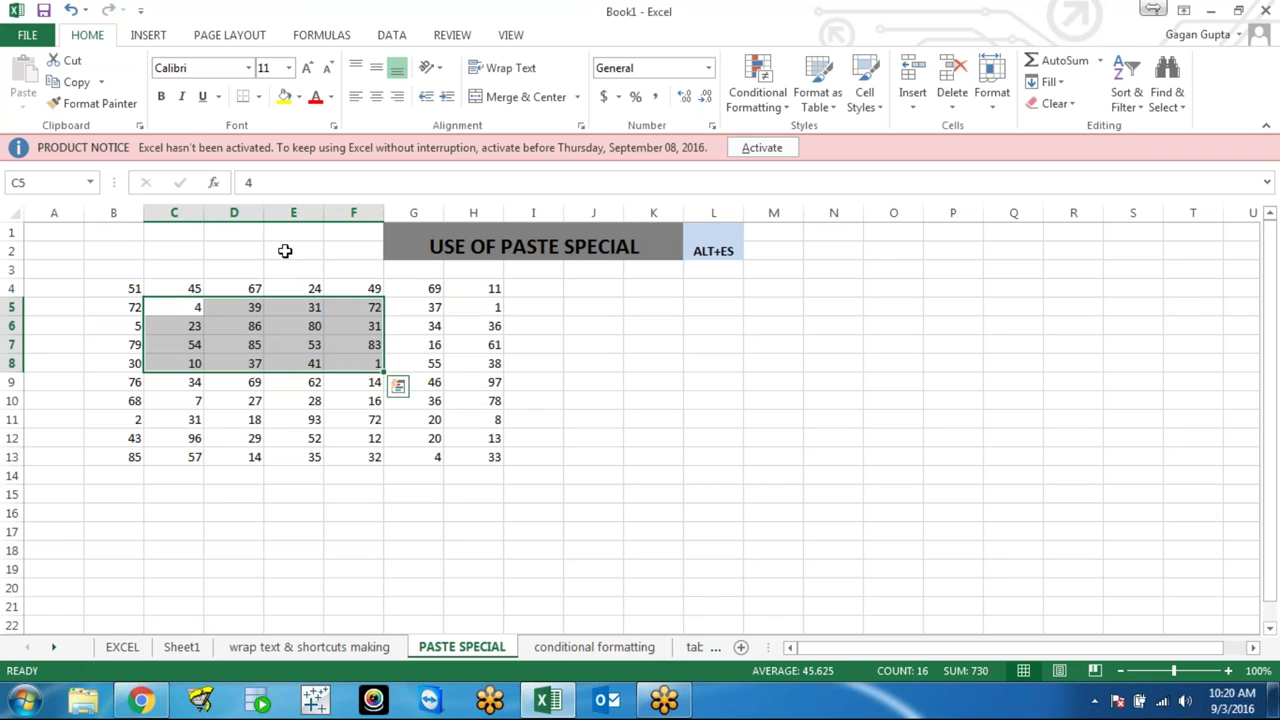
left_click(284, 97)
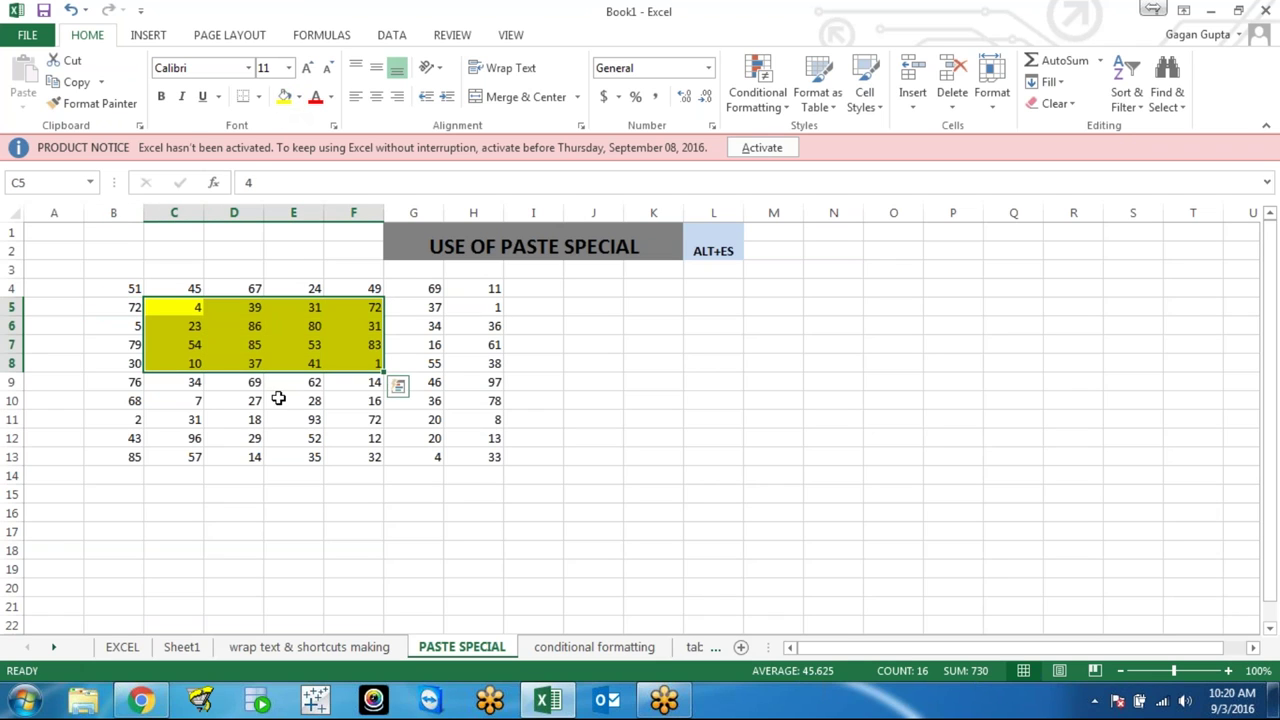
left_click(284, 400)
left_click(232, 344)
left_click_drag(285, 386, 309, 412)
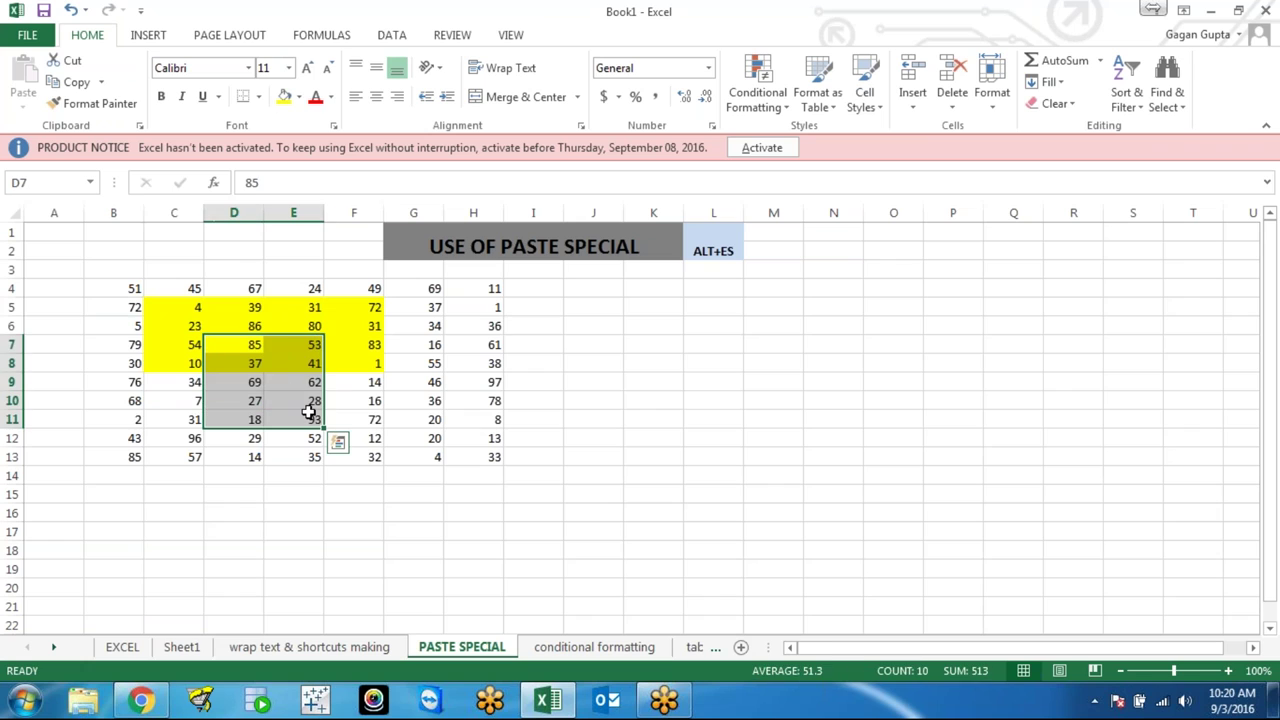
key("ctrl+b")
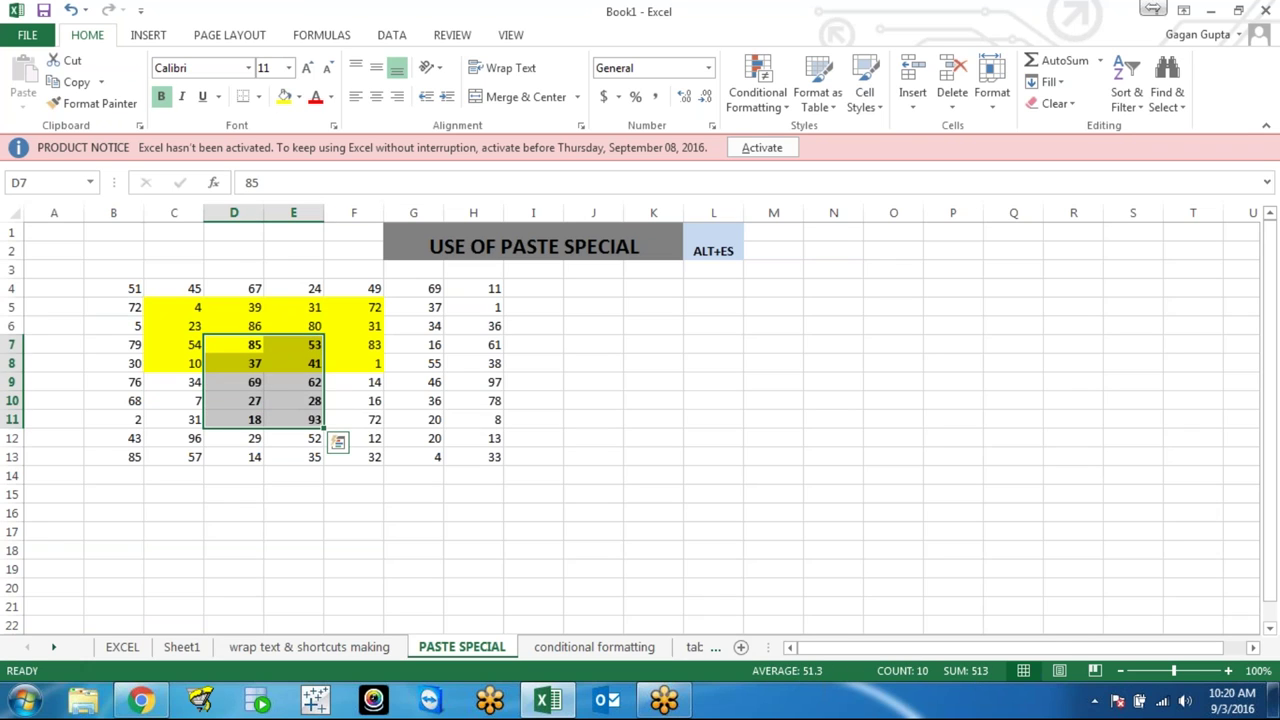
Set the font colour of F8:G11 to red
left_click(367, 383)
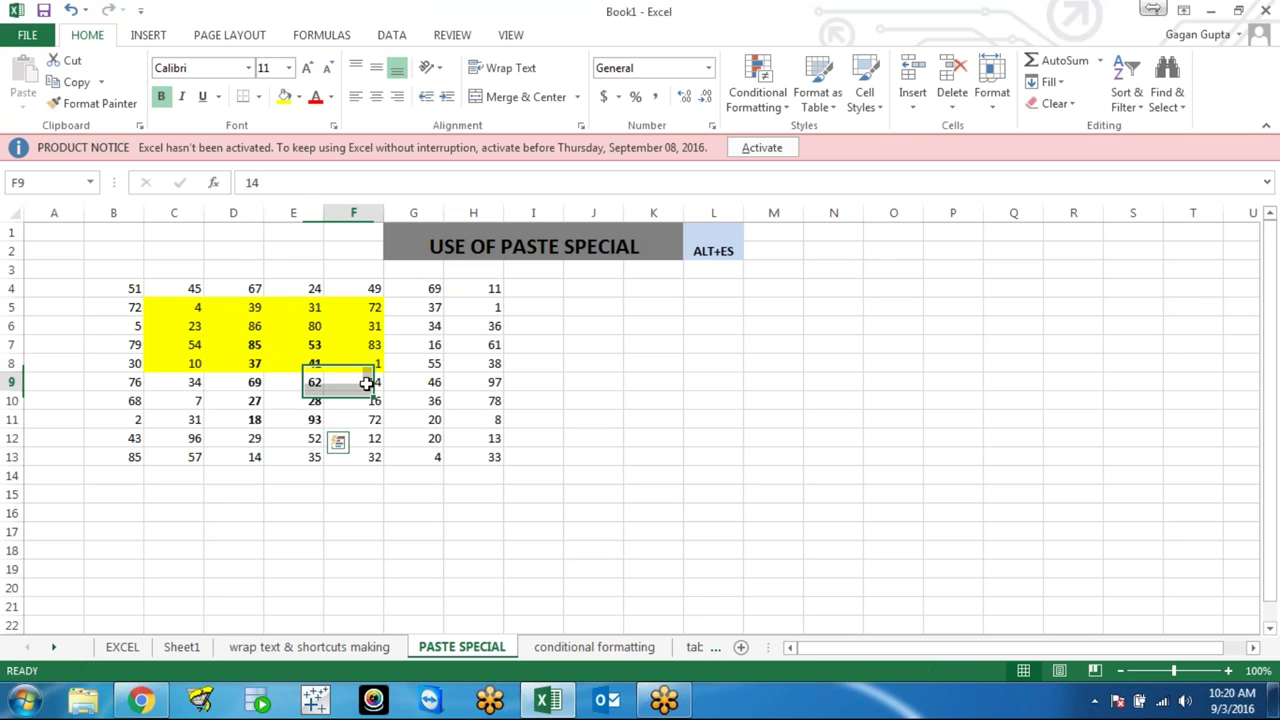
left_click_drag(354, 364, 430, 420)
left_click(318, 100)
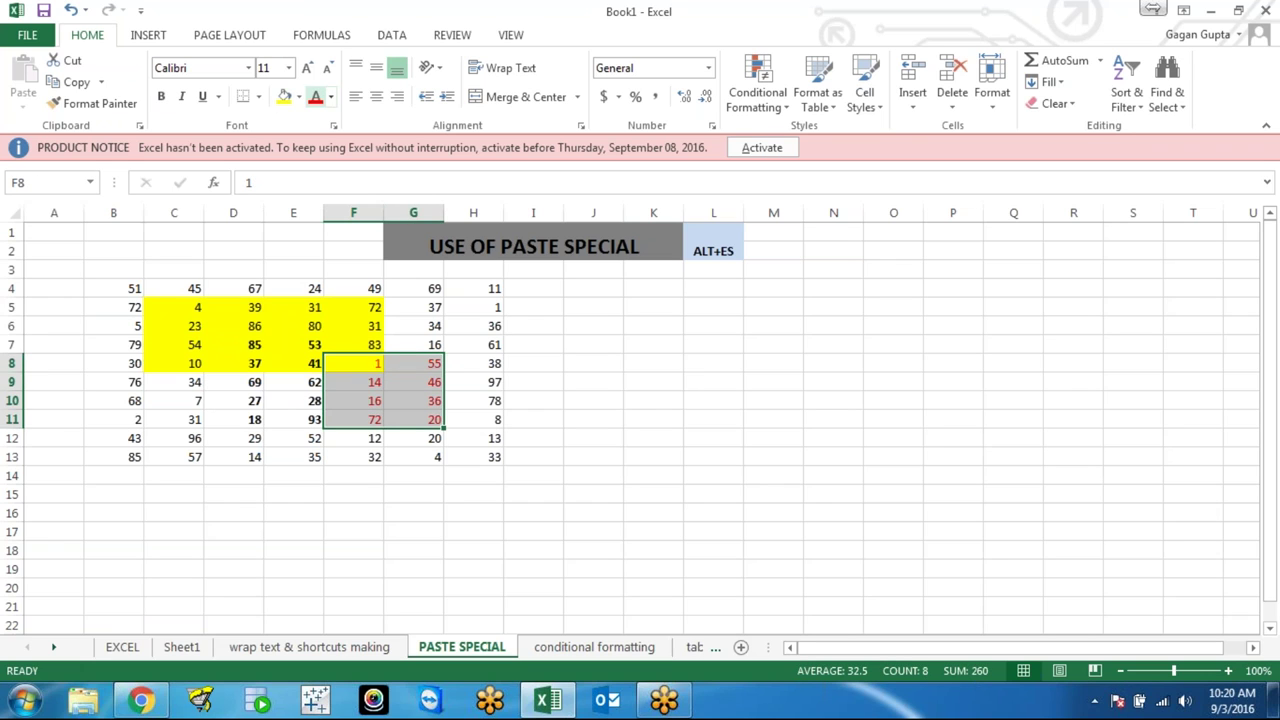
left_click(276, 458)
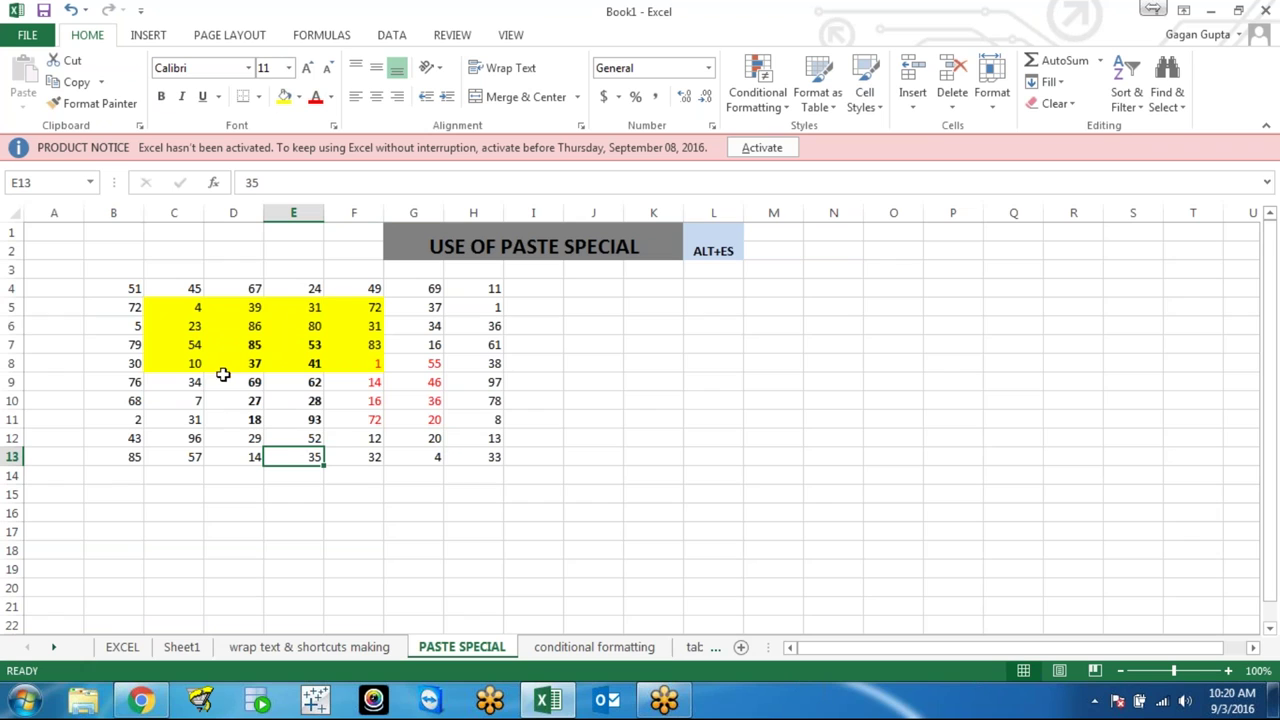
Select the whole B4:H13 table and paste the clipboard over it
left_click(215, 413)
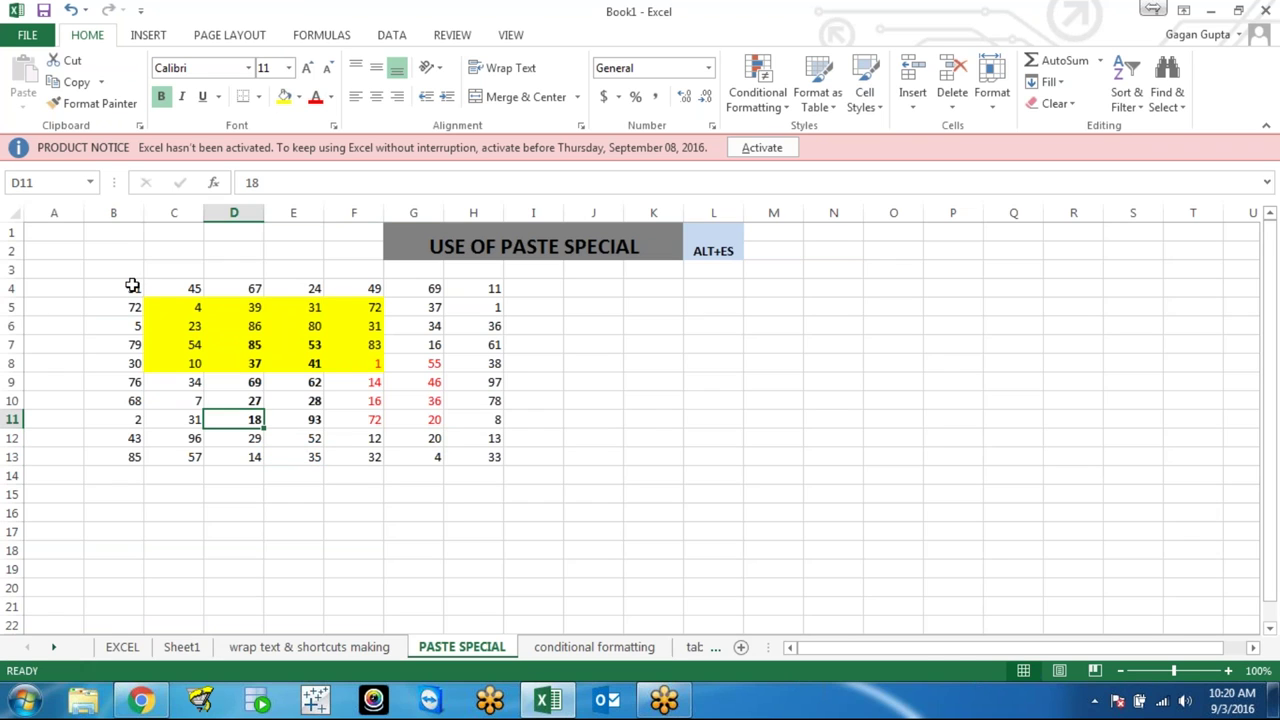
left_click_drag(138, 287, 487, 450)
key("ctrl+v")
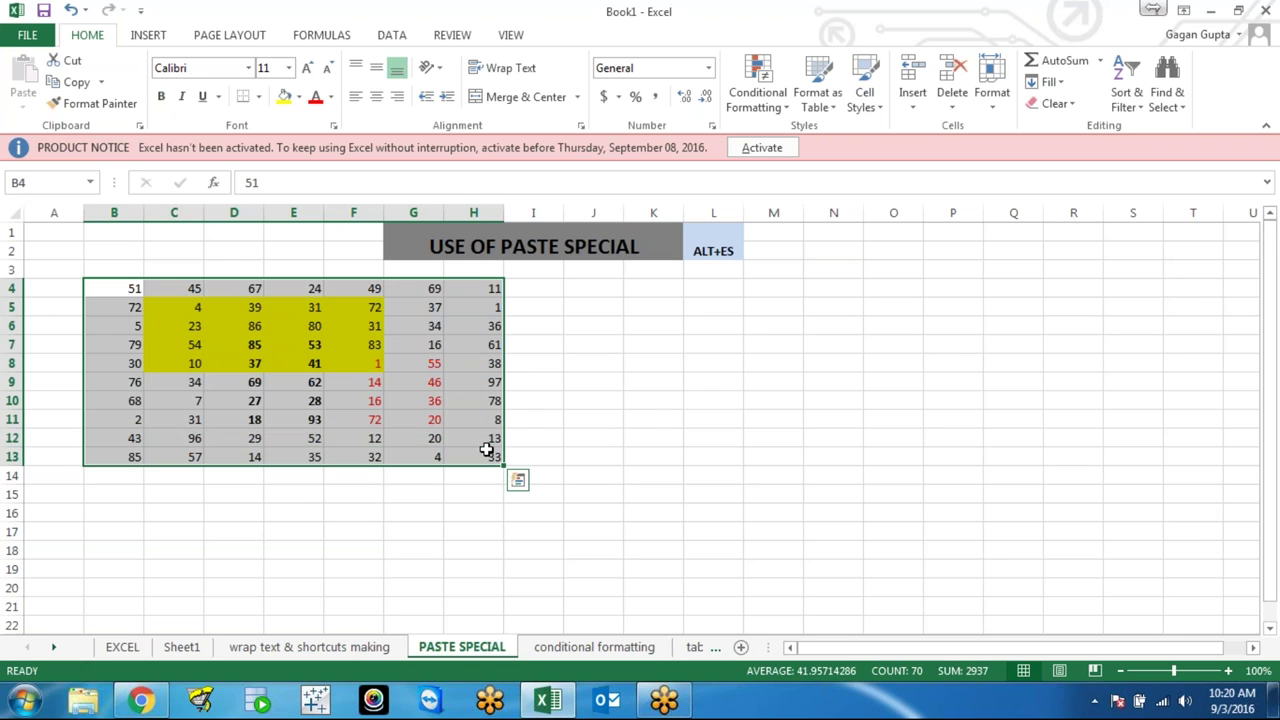
left_click(706, 309)
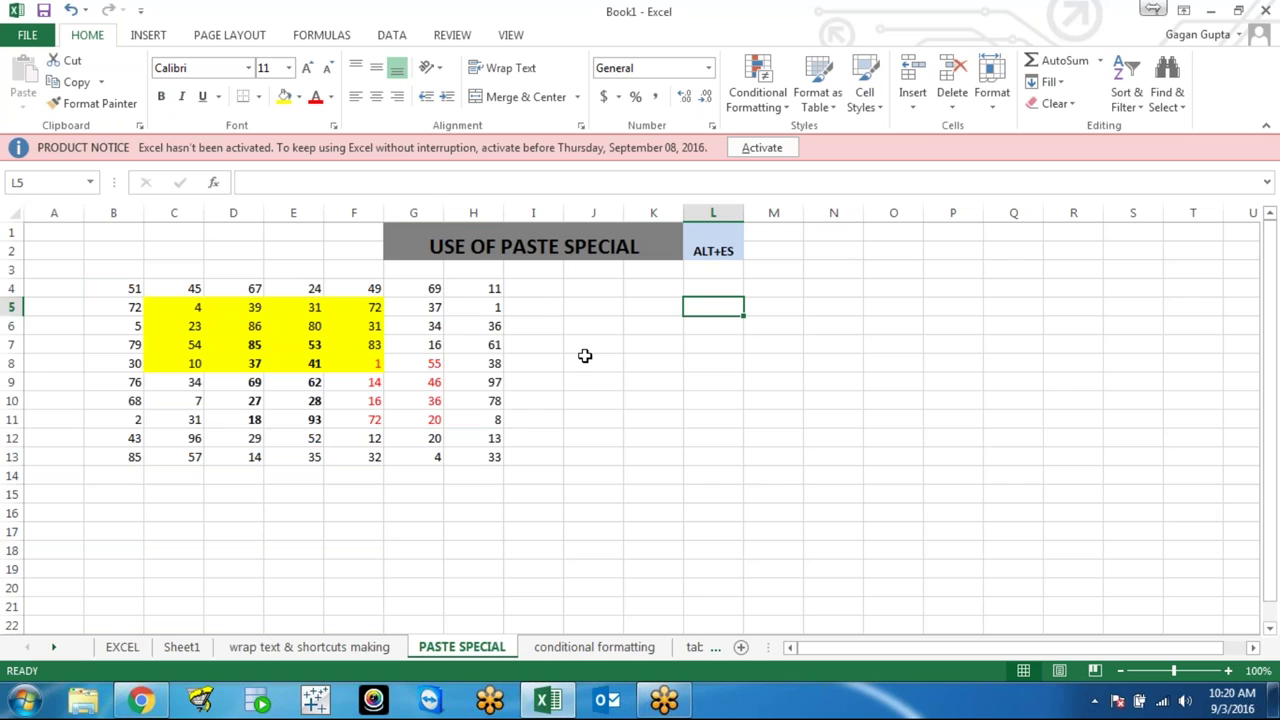
Clear D10:E10 and enter =SUM(D5:D9) in D10, giving 316
left_click(367, 309)
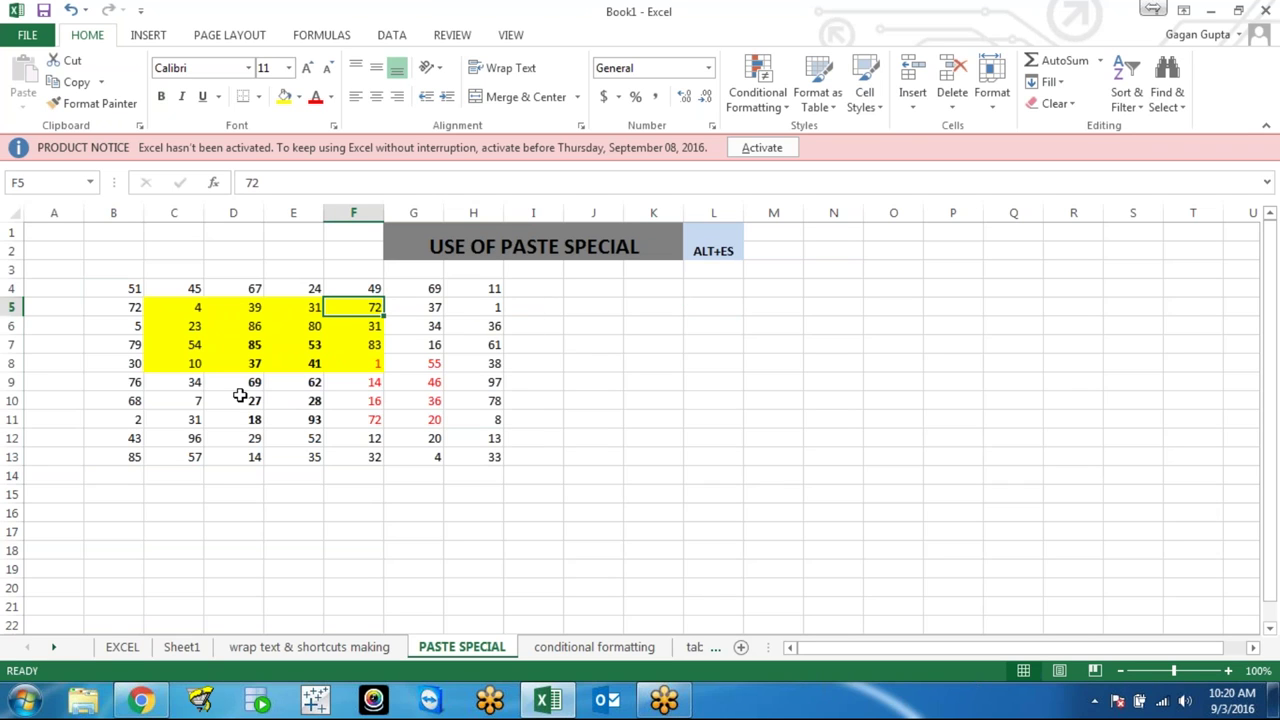
left_click_drag(240, 396, 293, 398)
key("Delete")
key("Down")
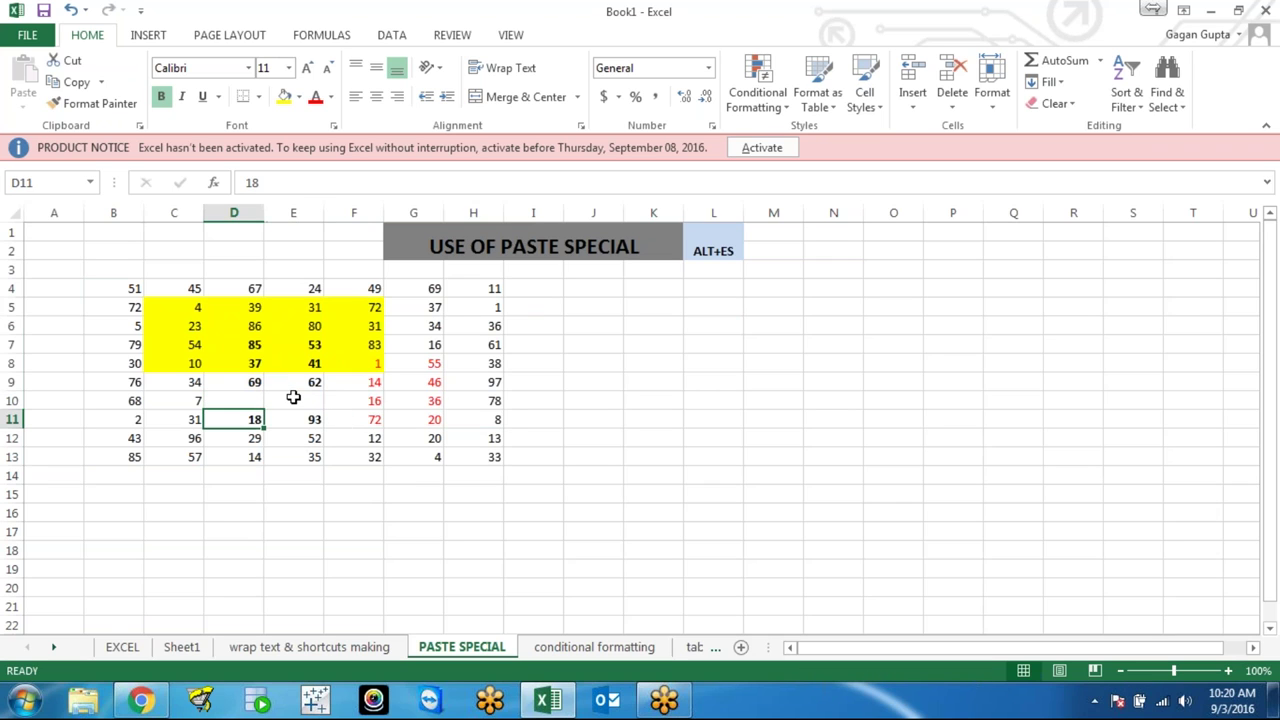
key("Up")
type("=sum(")
key("Up")
key("Up")
key("Down")
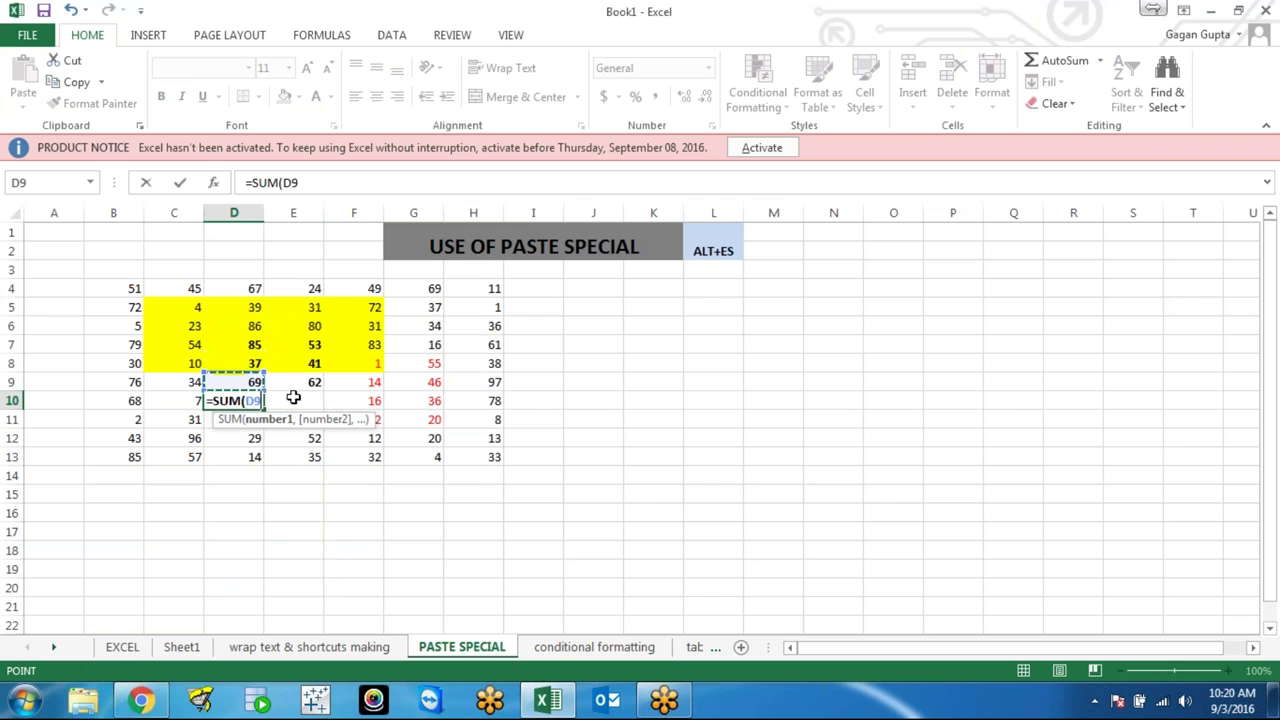
key("shift+Up")
key("shift+Up")
key("shift+Up")
key("shift+Up")
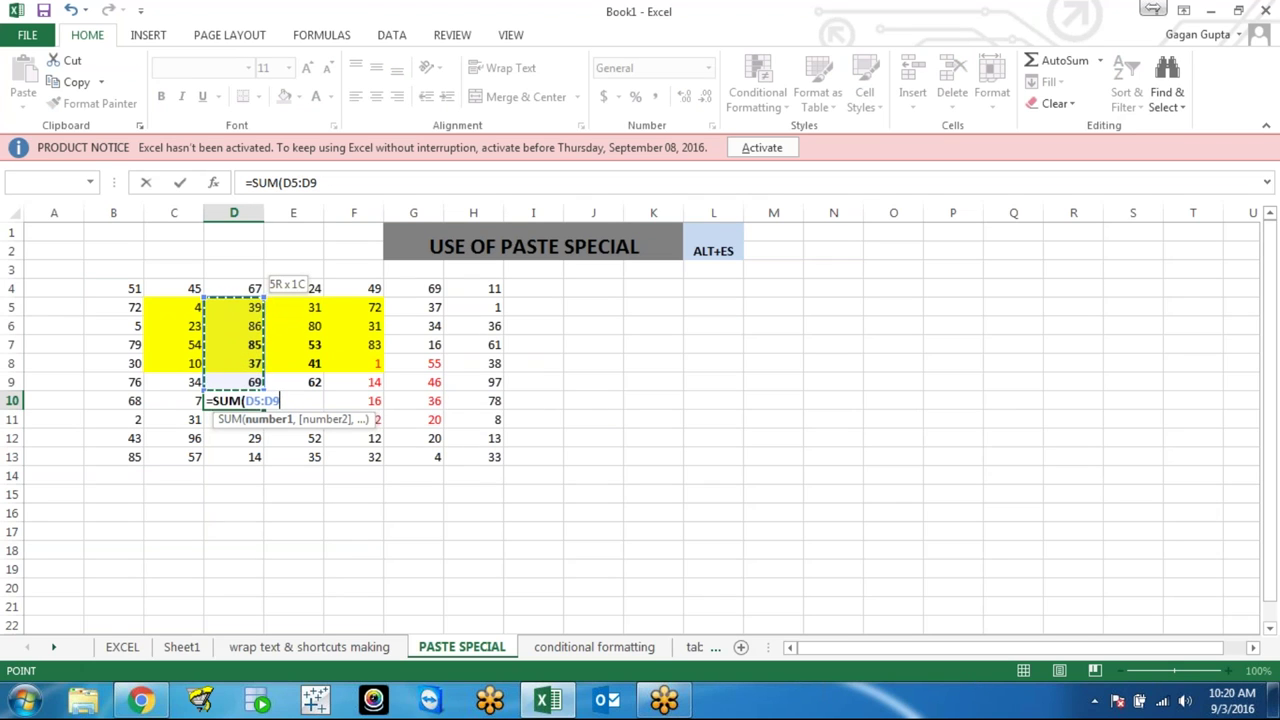
key("Return")
Fill the SUM formula right into E10 with Ctrl+R, giving 267
key("Up")
key("shift+Right")
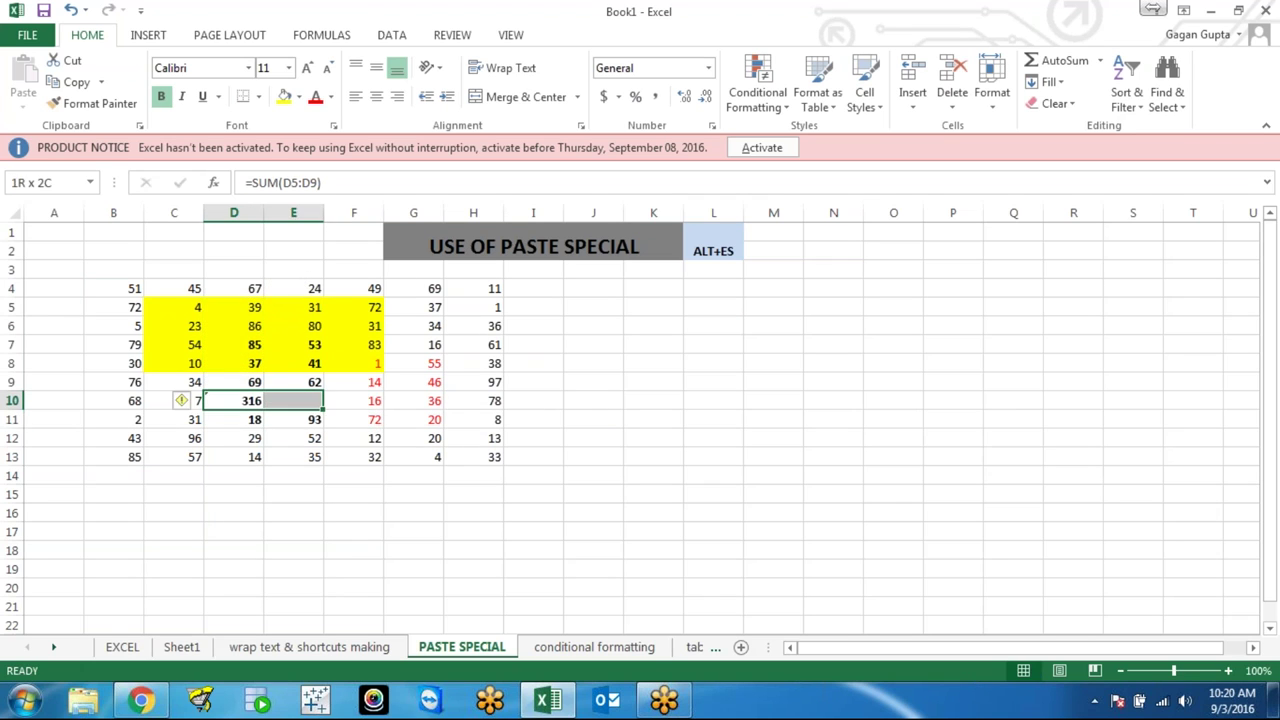
key("ctrl+r")
key("shift+Left")
left_click(293, 400)
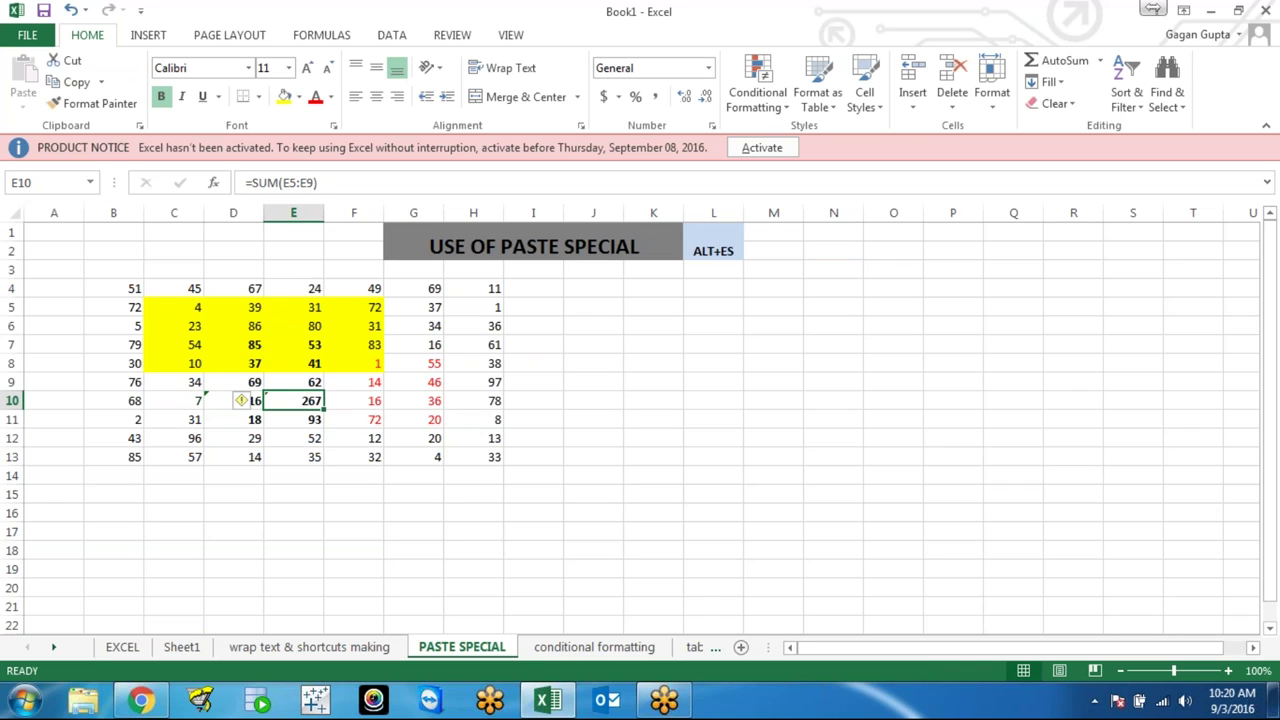
left_click(258, 318)
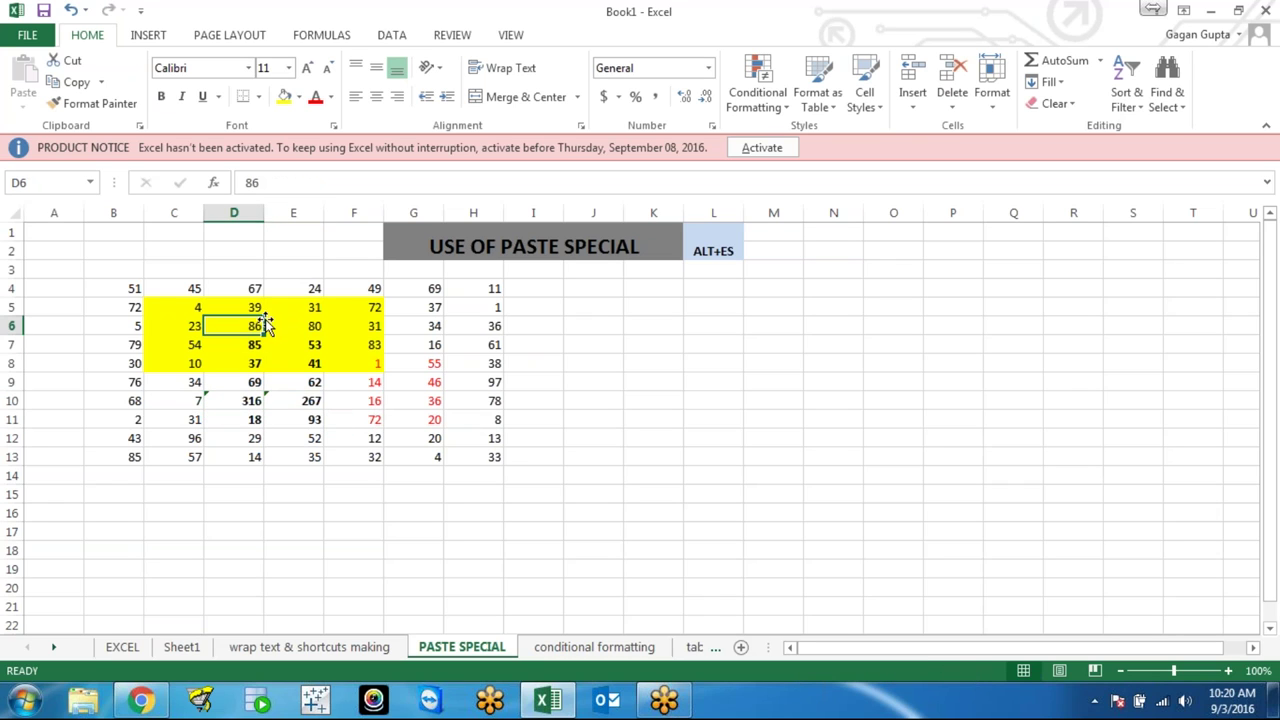
left_click(428, 382)
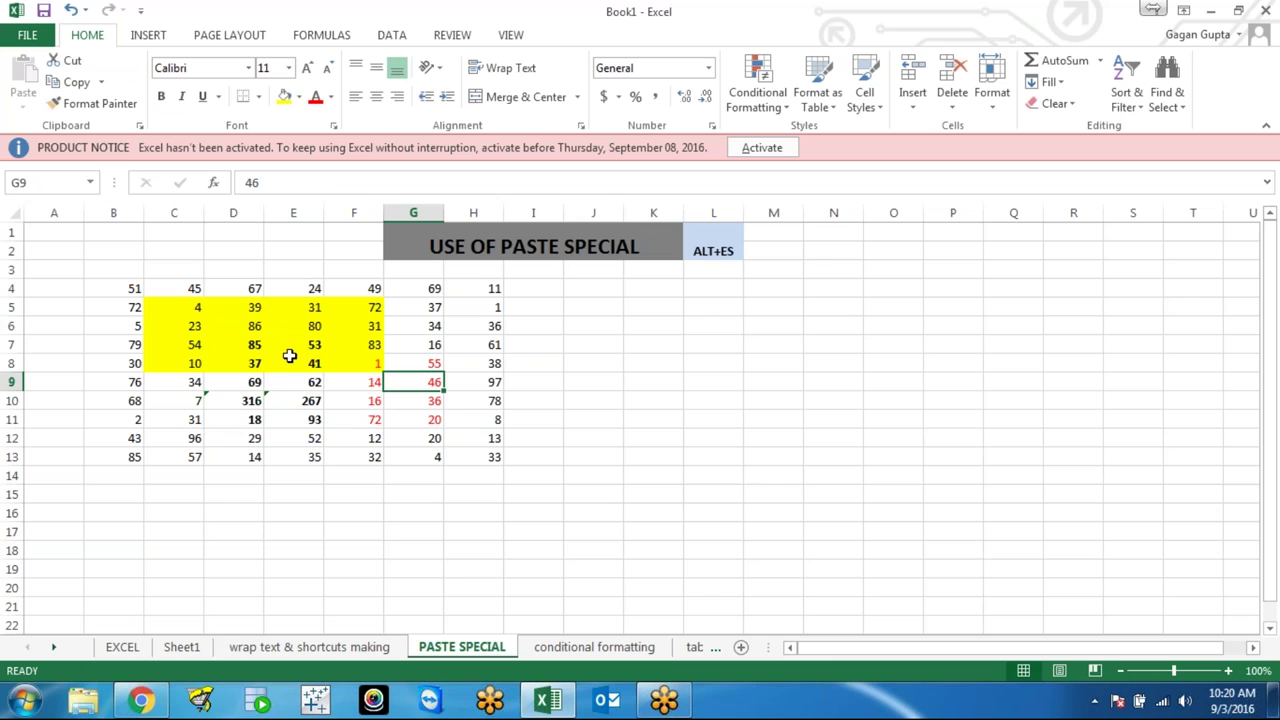
left_click_drag(120, 270, 475, 455)
left_click(723, 330)
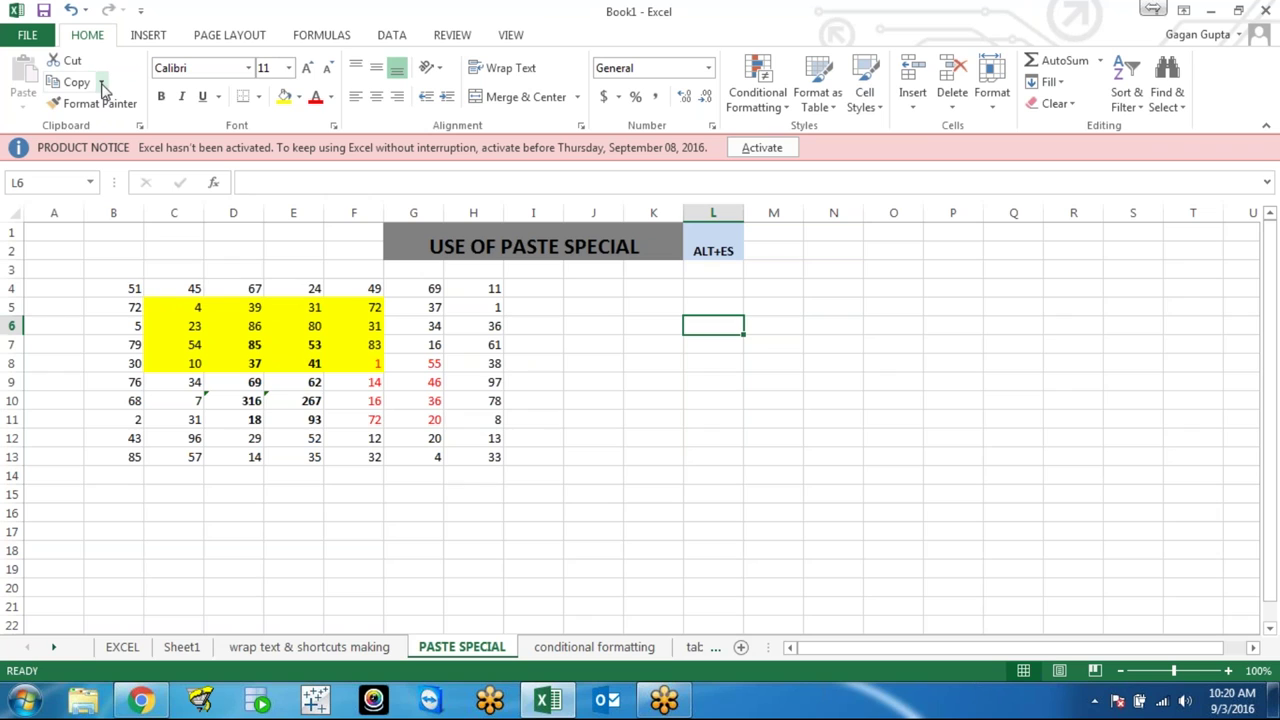
left_click(150, 38)
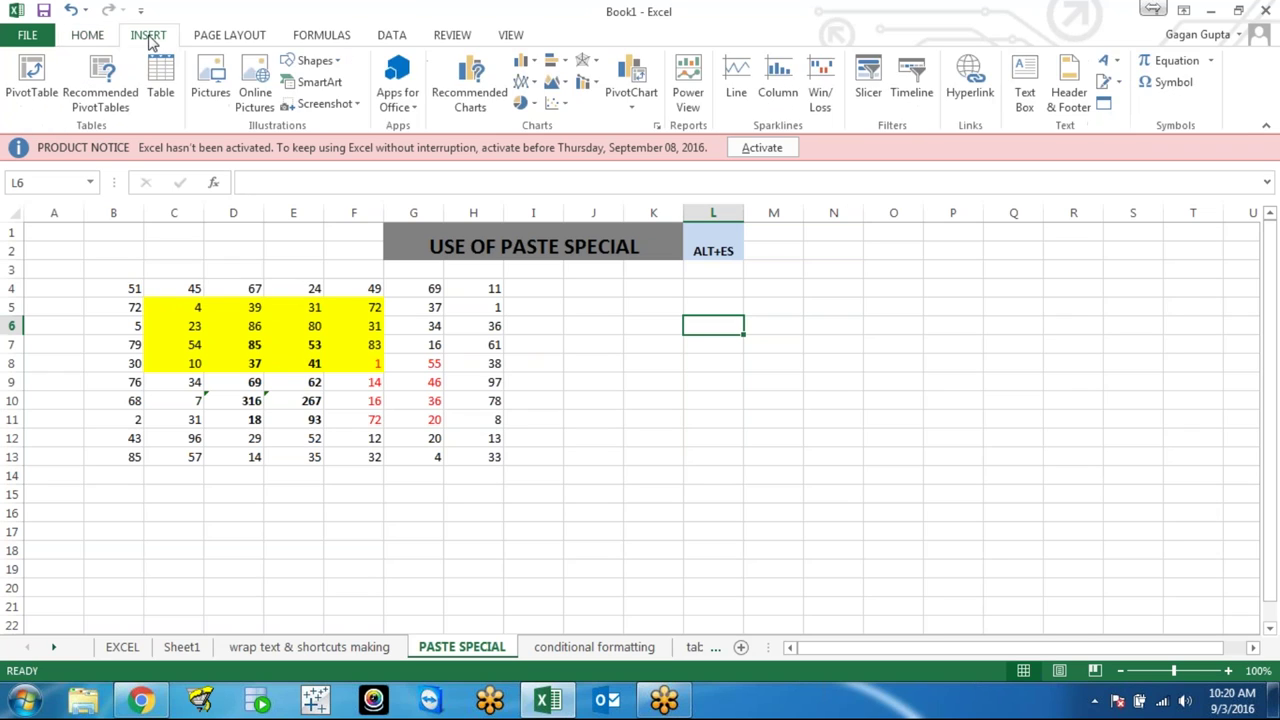
left_click(90, 38)
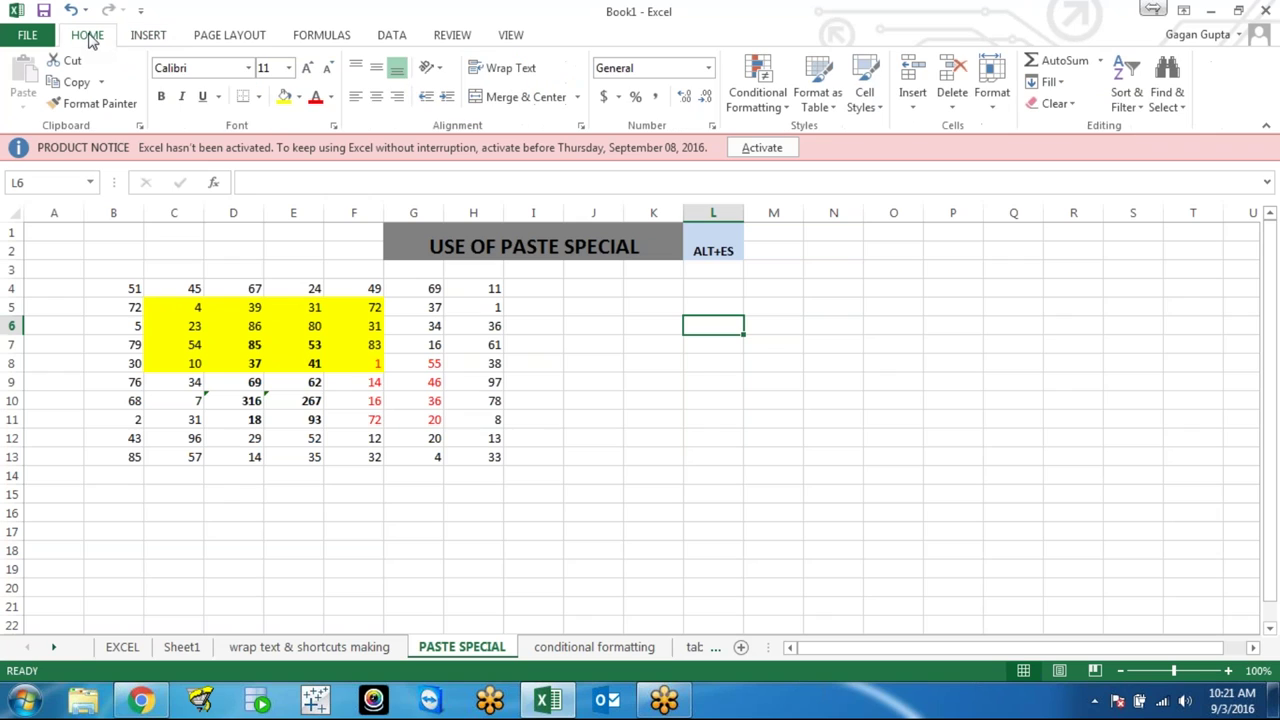
left_click(668, 321)
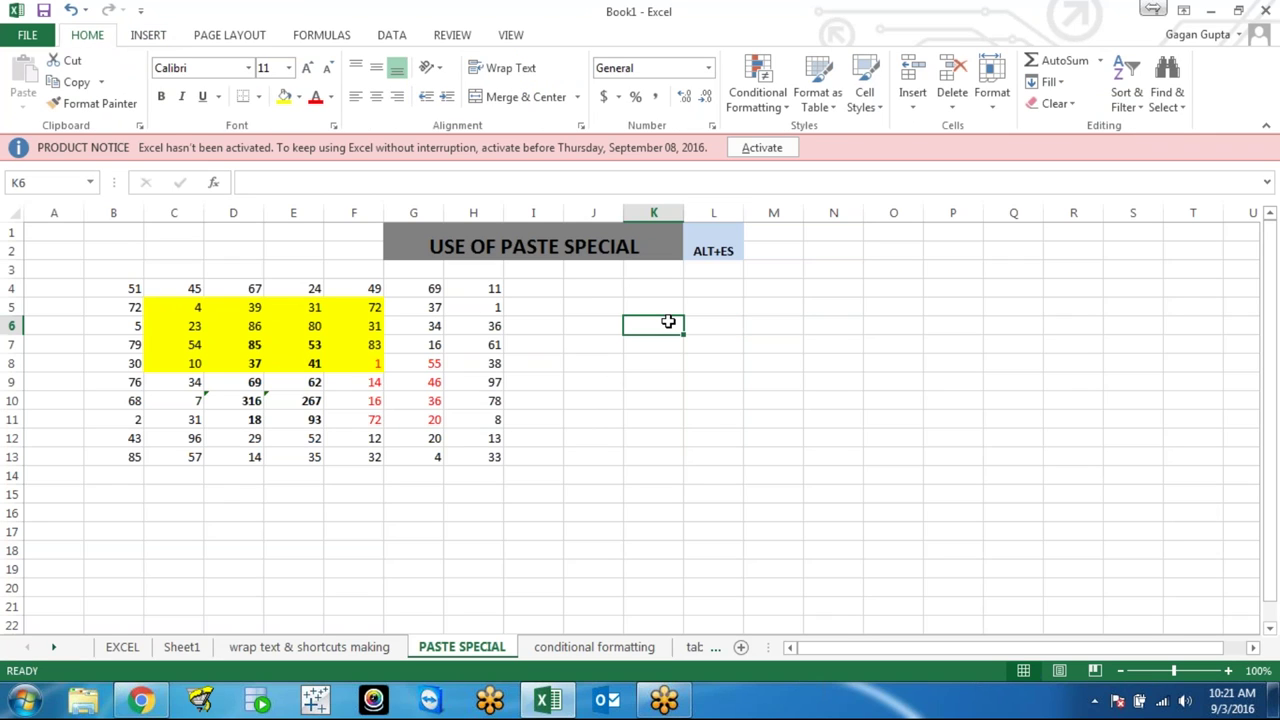
key("alt")
key("e")
key("s")
Copy B4:H13, then open Paste Special with K5 as the destination
left_click(130, 289)
left_click_drag(288, 396, 484, 457)
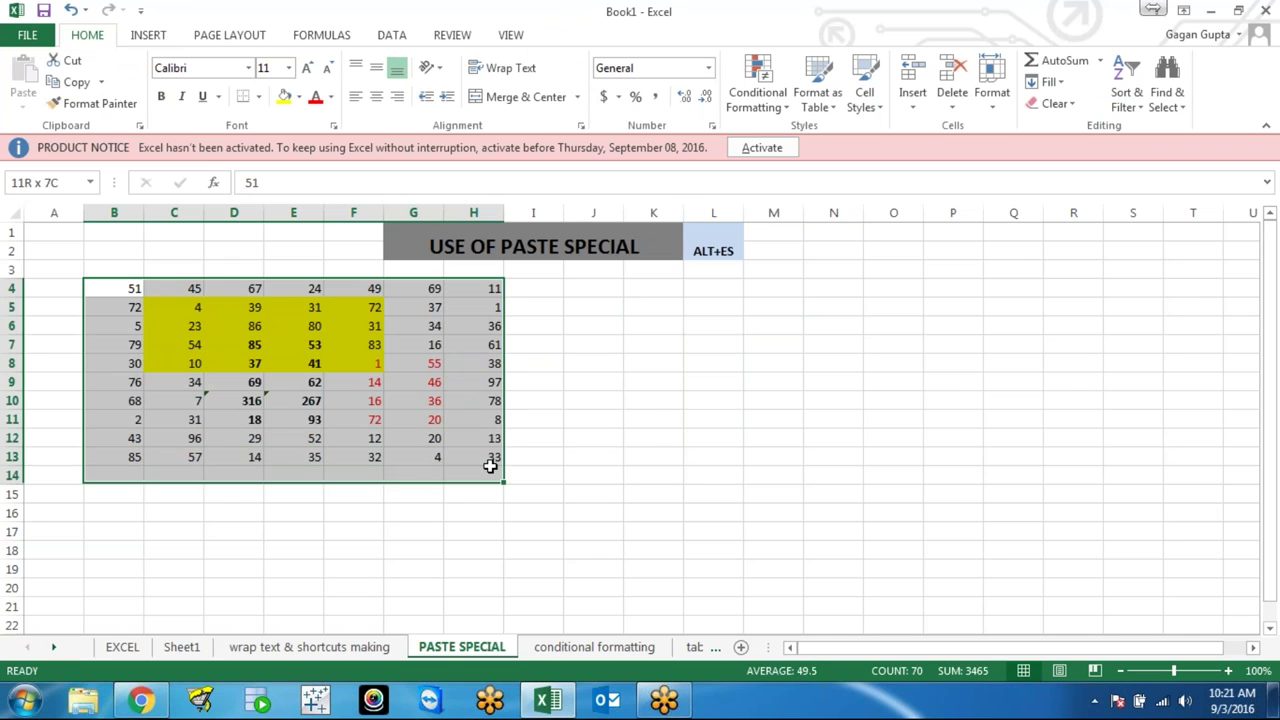
key("ctrl+c")
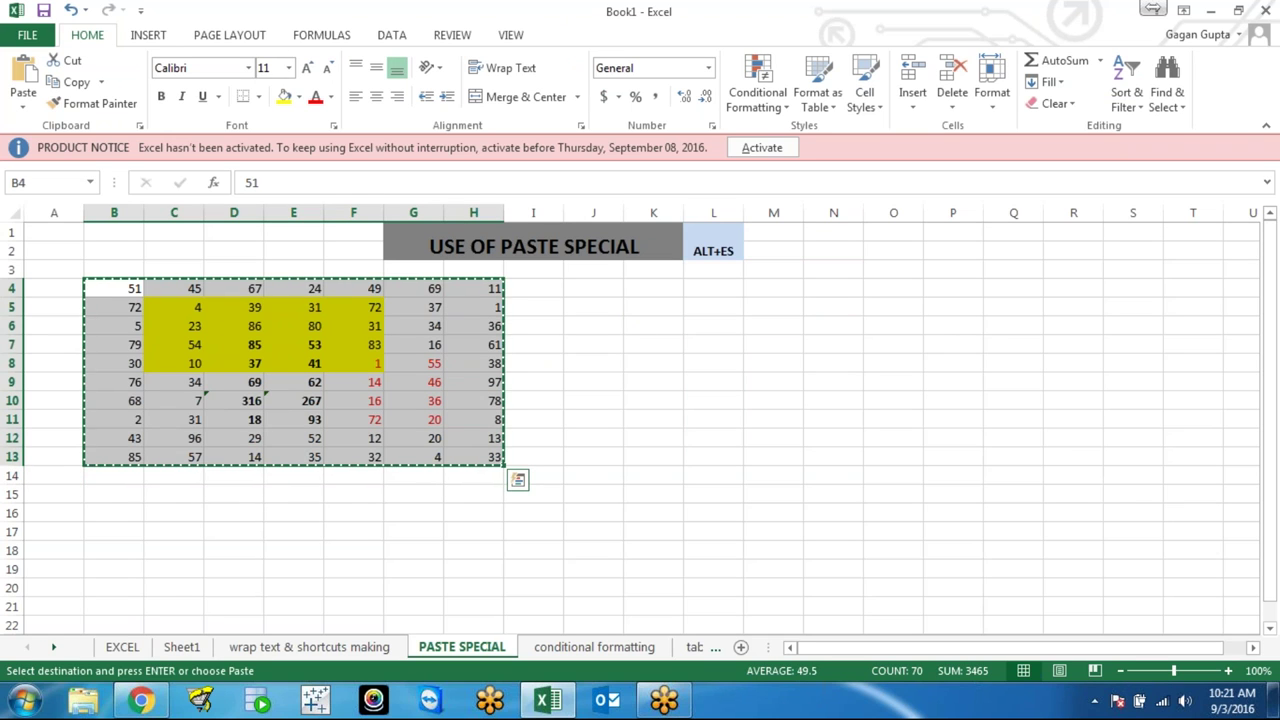
left_click(650, 310)
key("alt+e")
key("s")
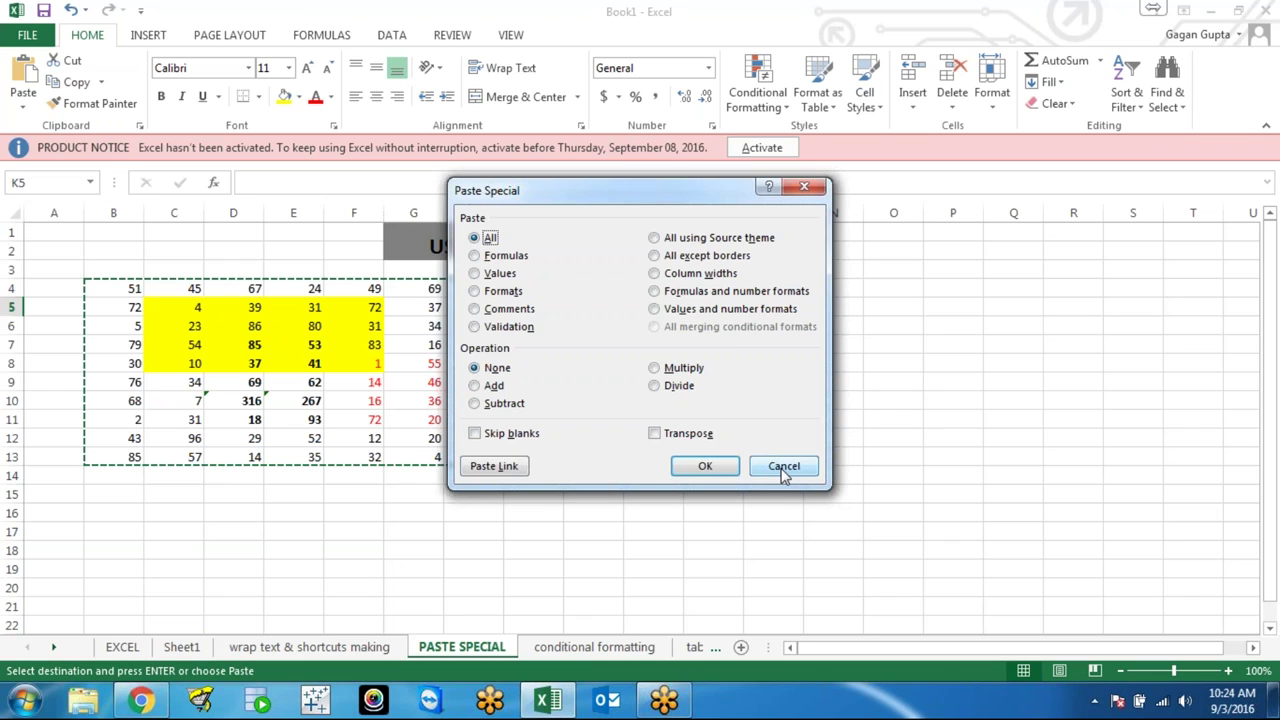
Close Paste Special without pasting, then select cells M14, M15 and I5
left_click(784, 466)
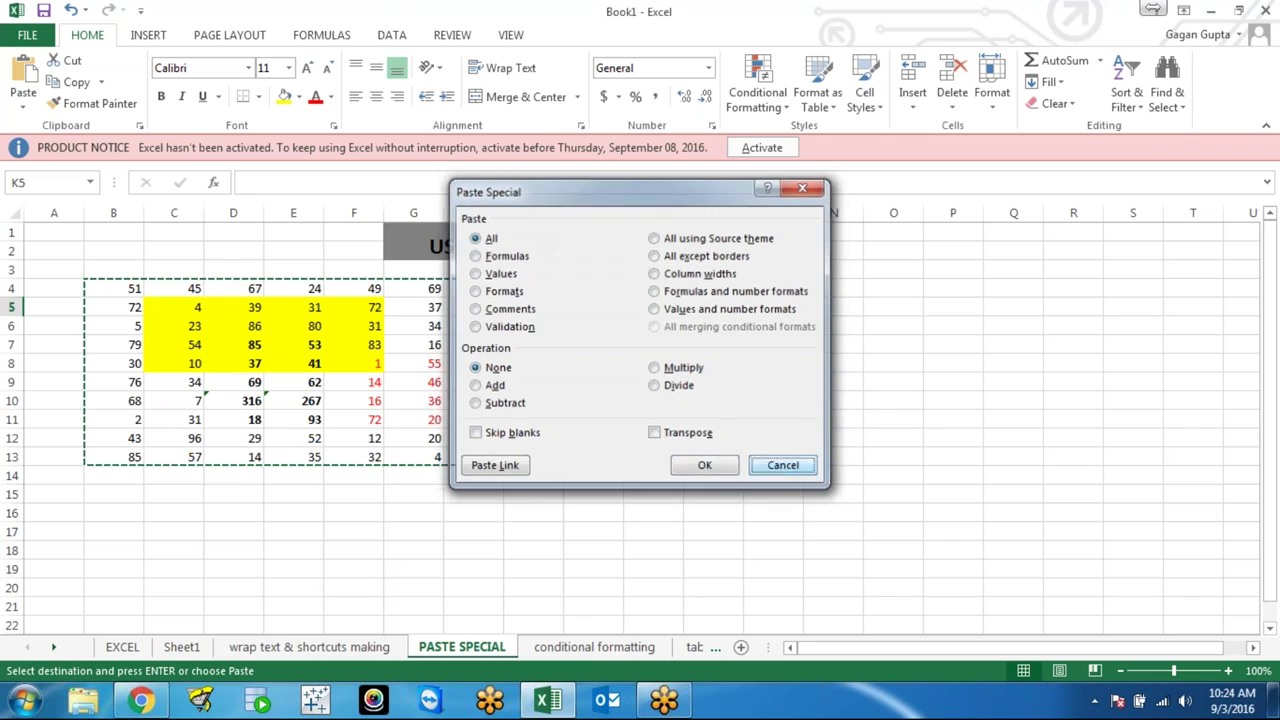
left_click(775, 475)
left_click(772, 495)
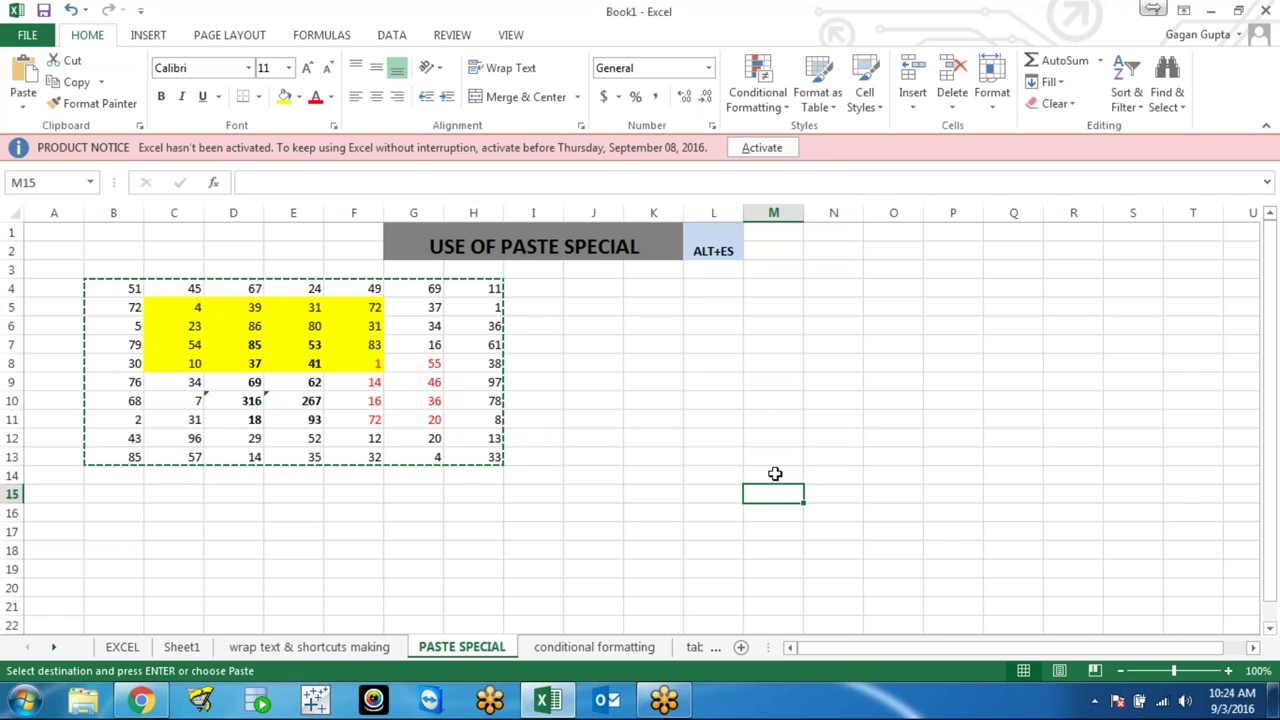
left_click(775, 474)
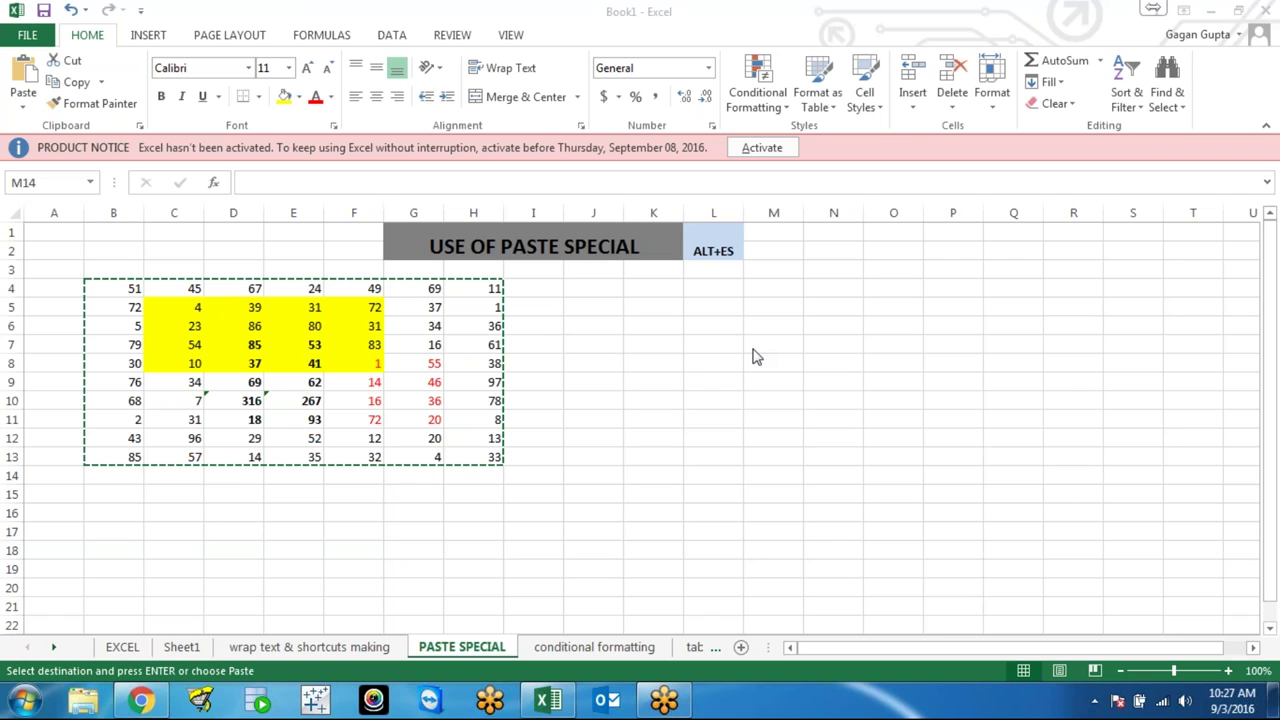
left_click(657, 320)
left_click(560, 310)
key("Escape")
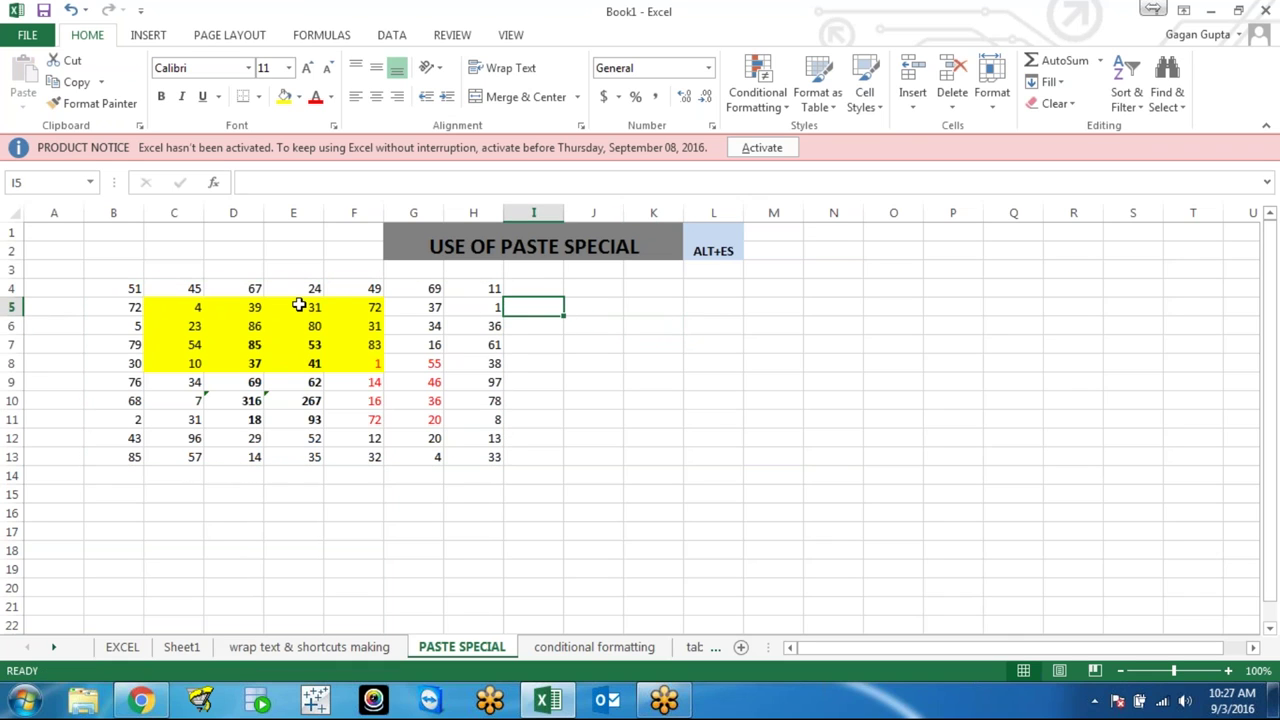
left_click(298, 306)
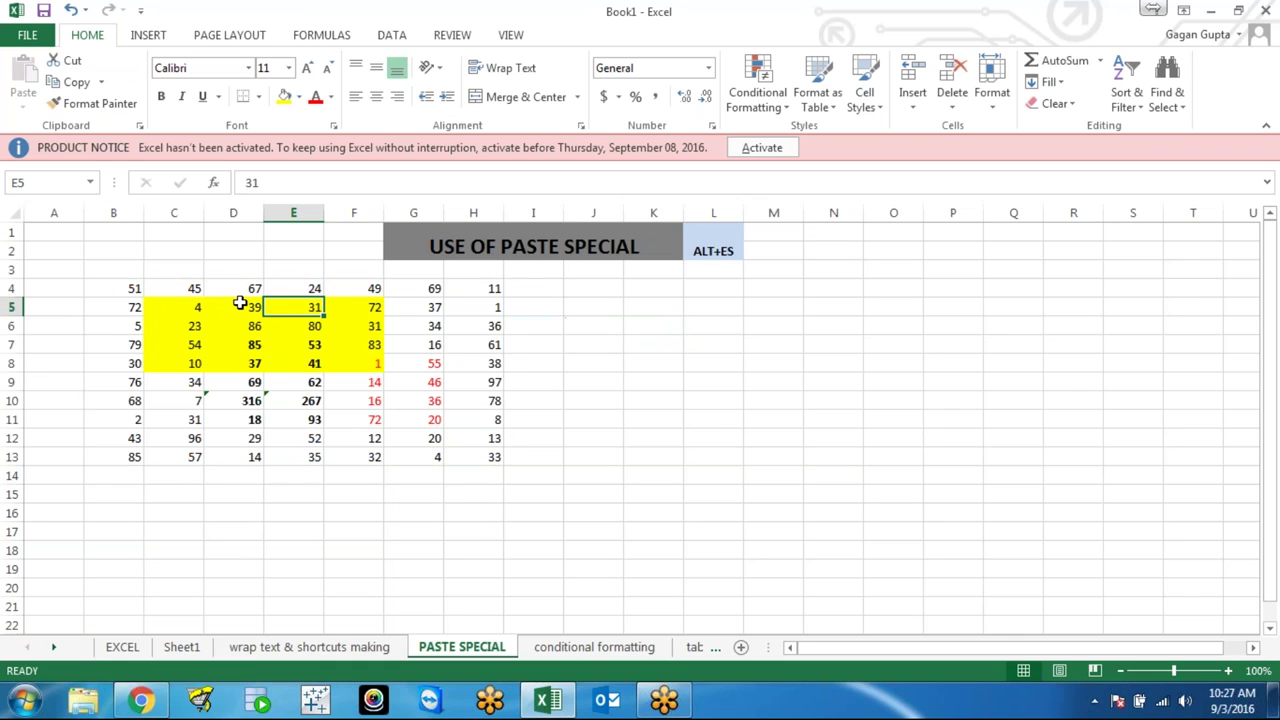
left_click_drag(129, 289, 449, 450)
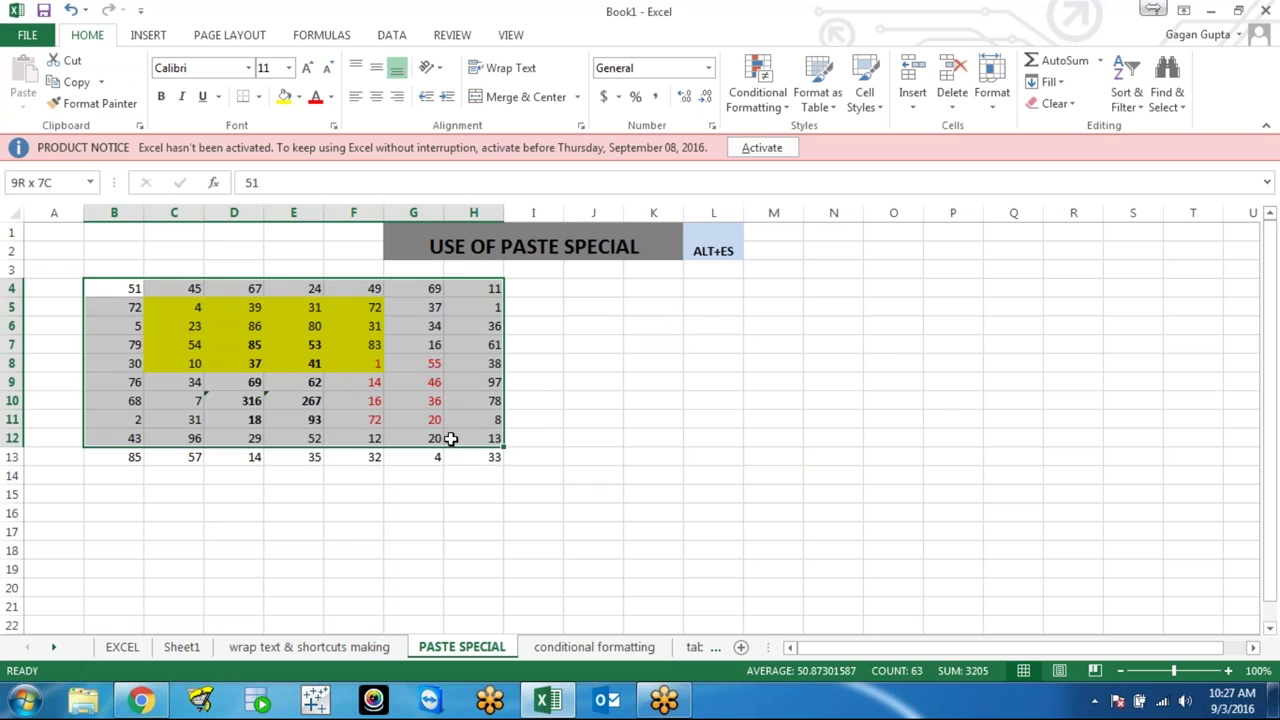
left_click(297, 343)
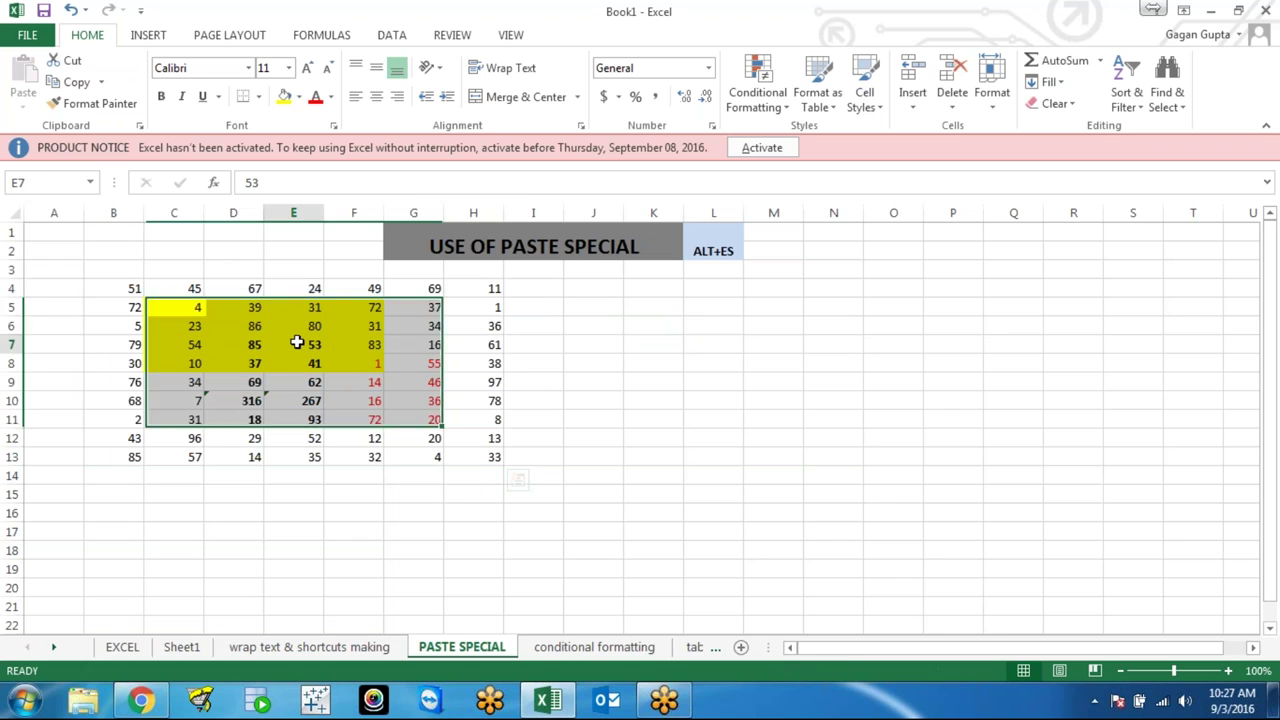
mouse_move(177, 305)
left_mouse_down()
mouse_move(371, 366)
mouse_move(416, 419)
left_mouse_up()
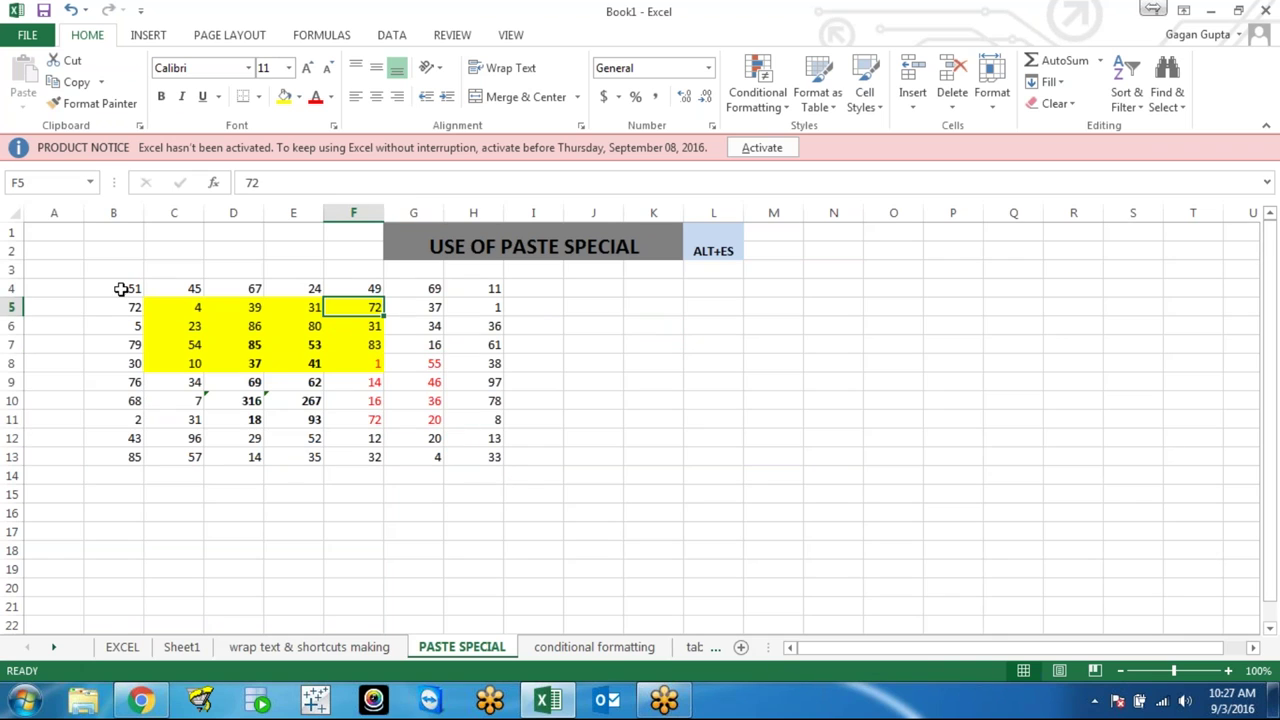
left_click_drag(118, 287, 470, 455)
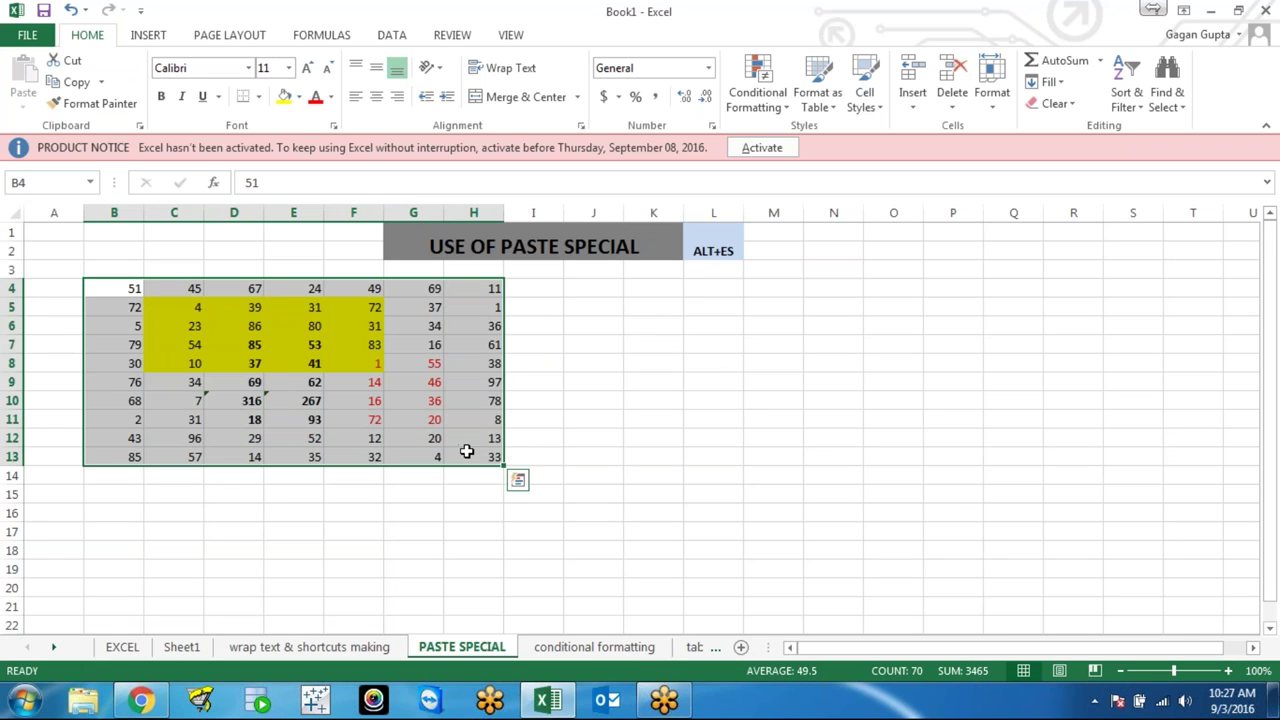
left_click(634, 293)
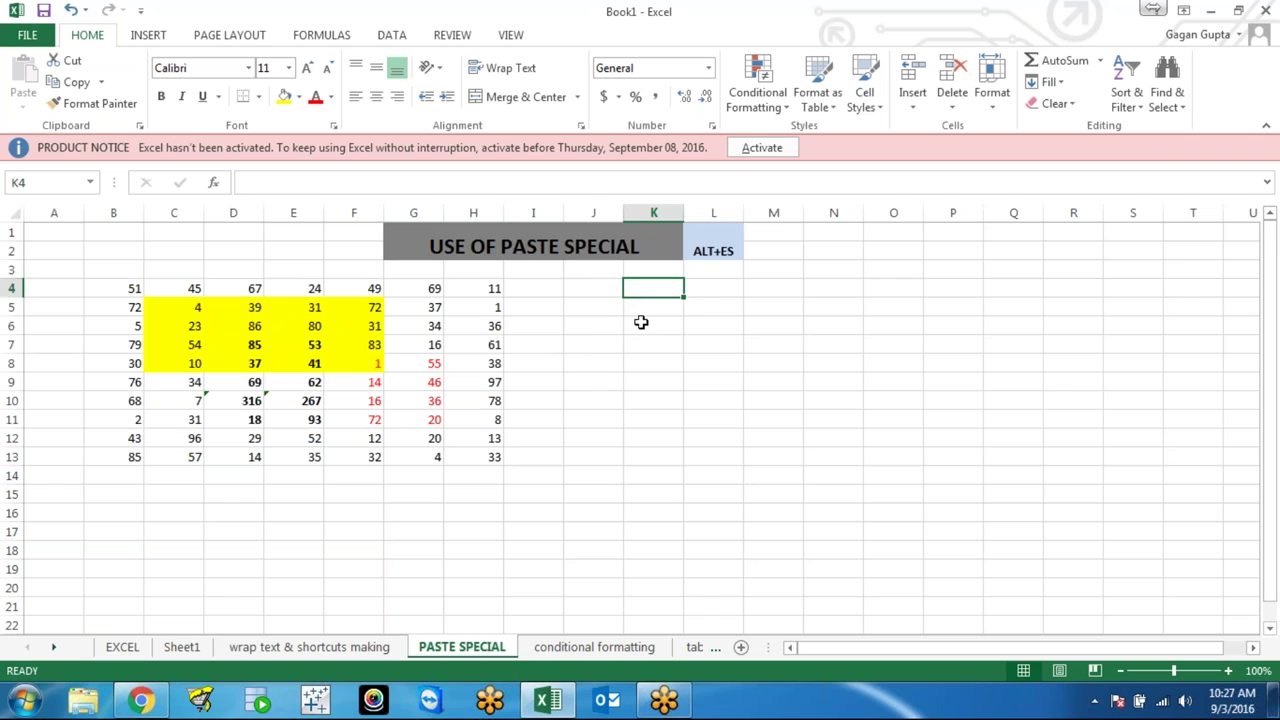
left_click(641, 322)
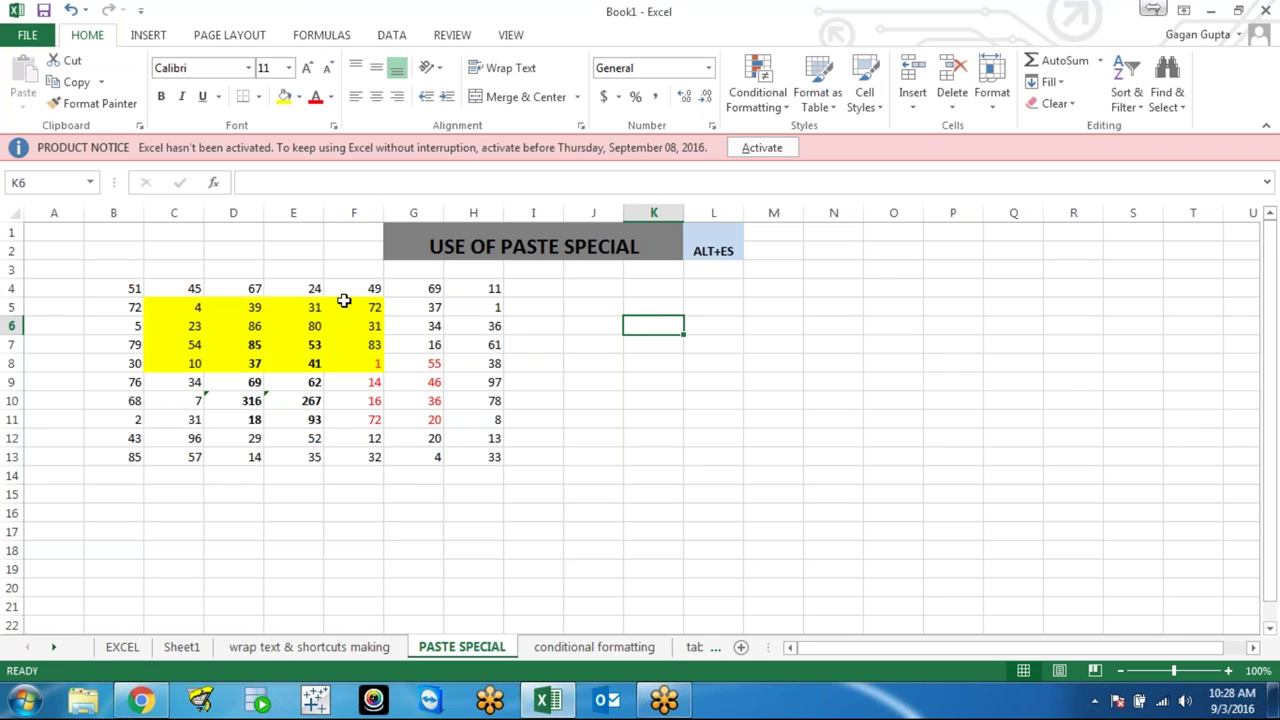
left_click(127, 287)
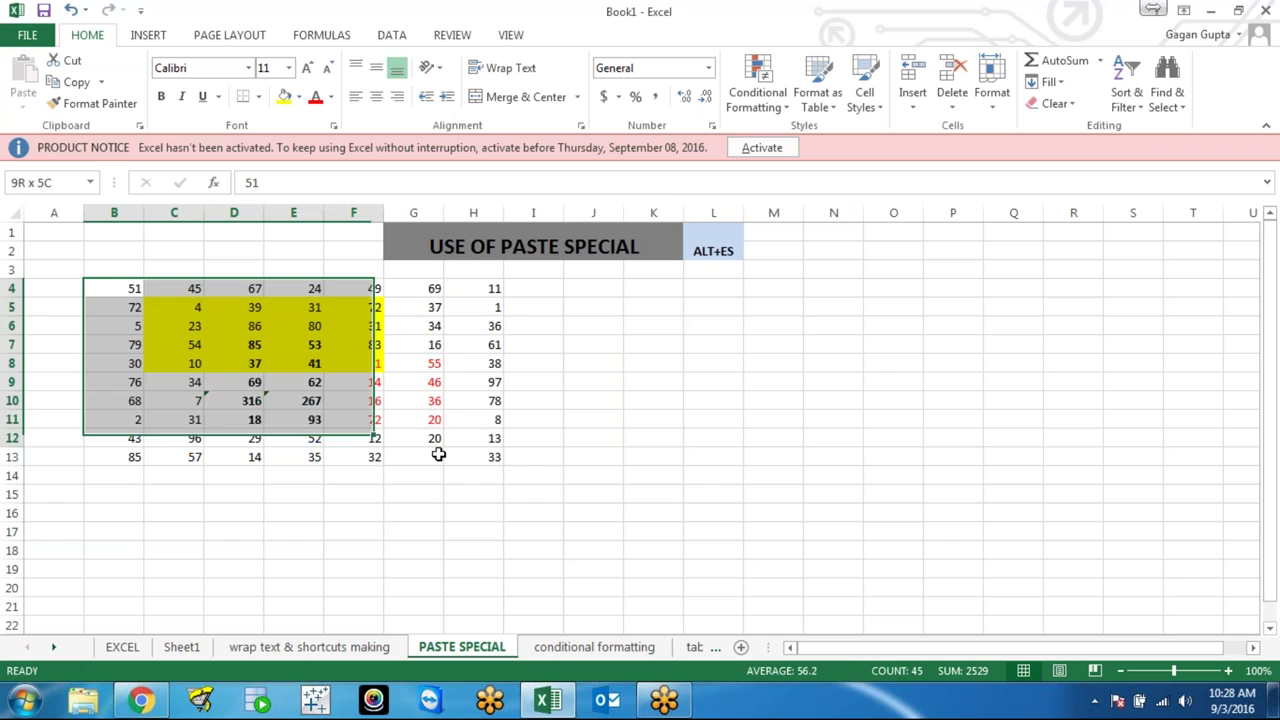
left_click_drag(255, 382, 478, 458)
key("ctrl+c")
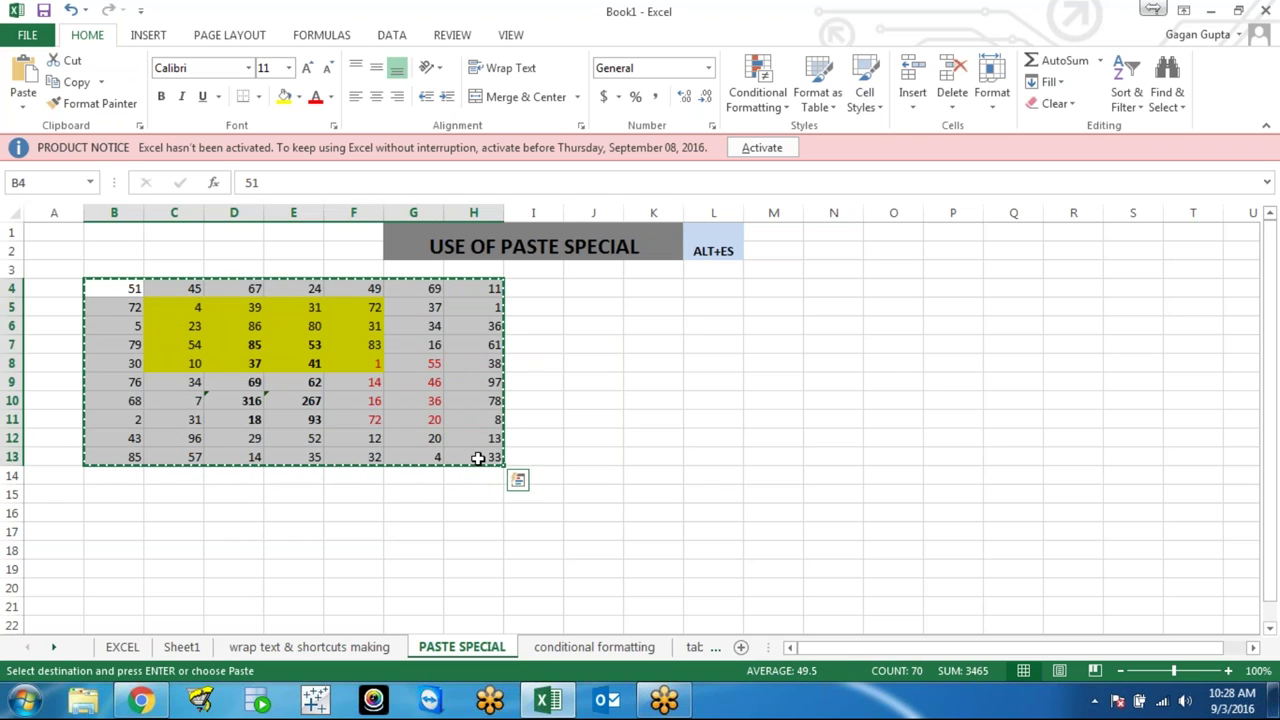
Select J5 and open Paste Special with Alt, E, S
left_click(597, 311)
key("alt+e")
key("s")
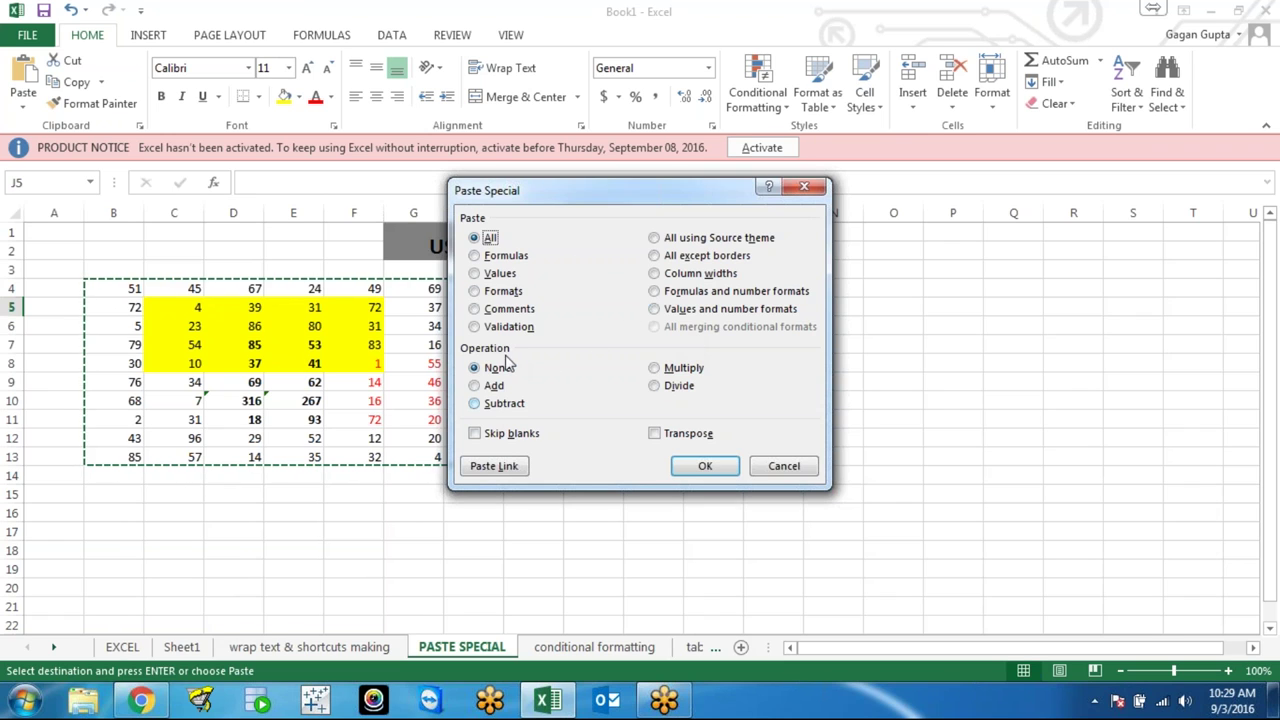
Close the dialog, then paste the copied block at J5 as values only
left_click(803, 188)
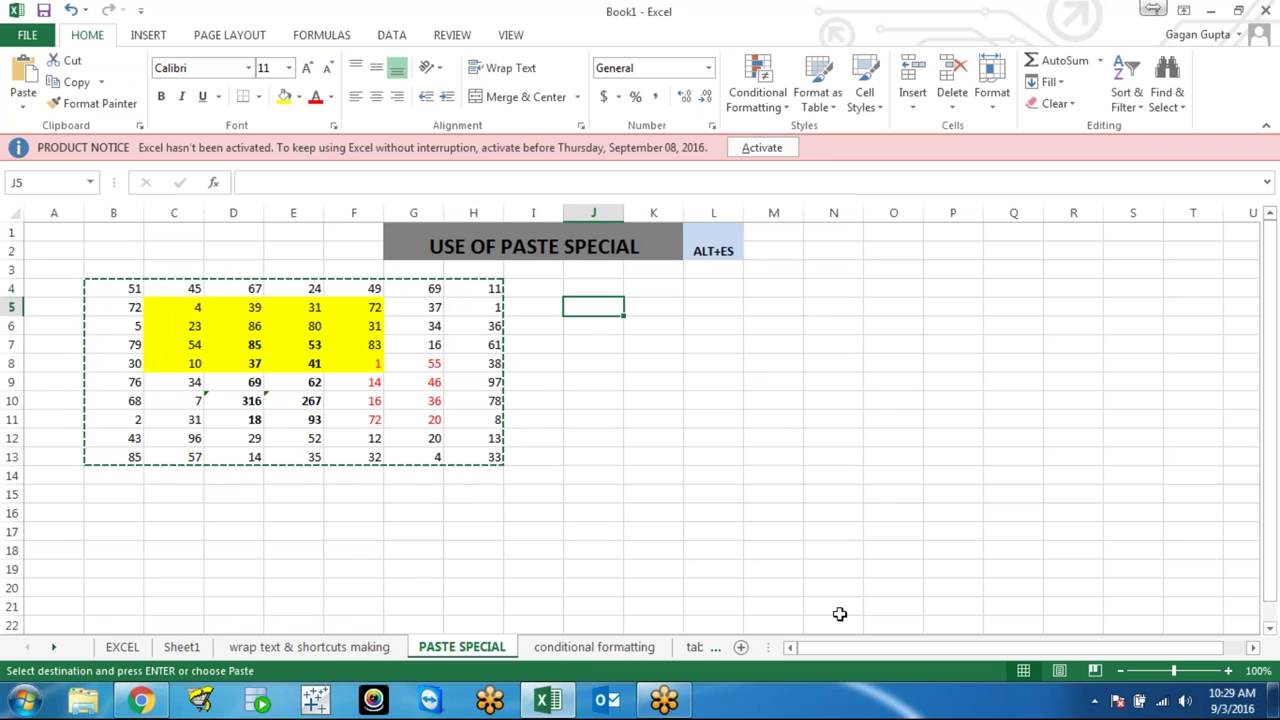
left_click_drag(906, 653, 800, 655)
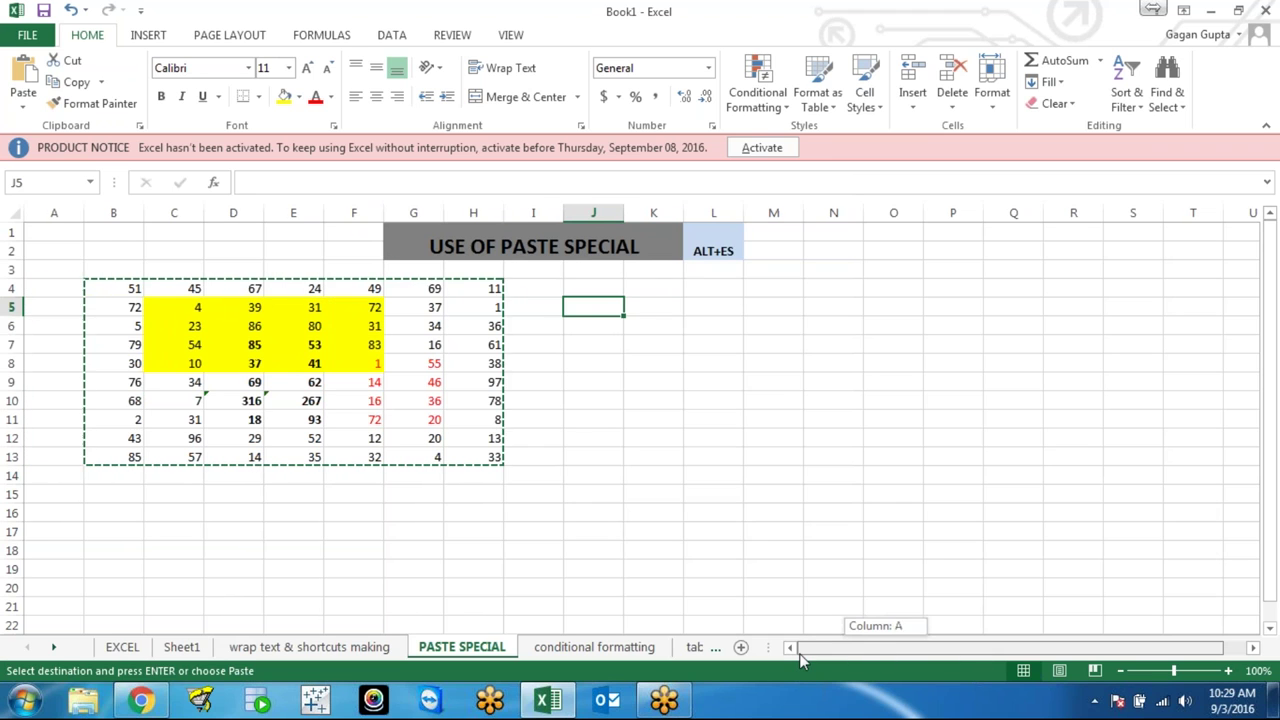
left_click(658, 425)
left_click(588, 306)
key("alt")
key("e")
key("s")
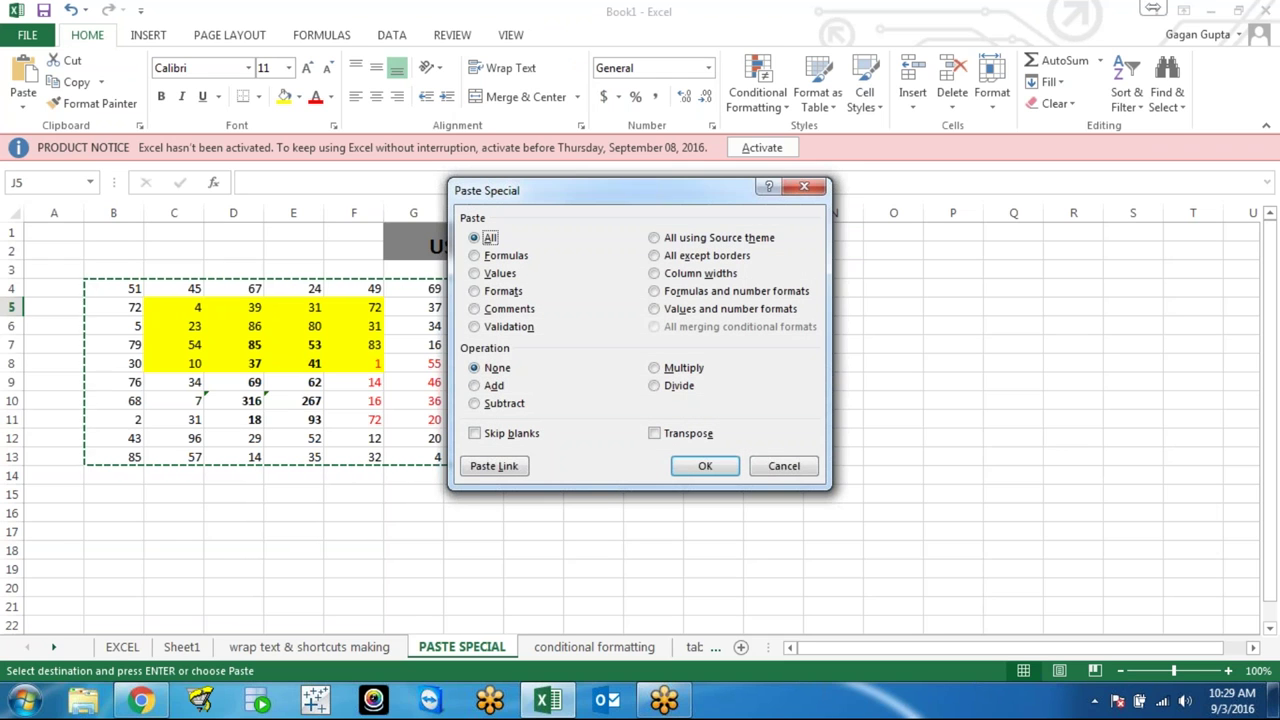
key("v")
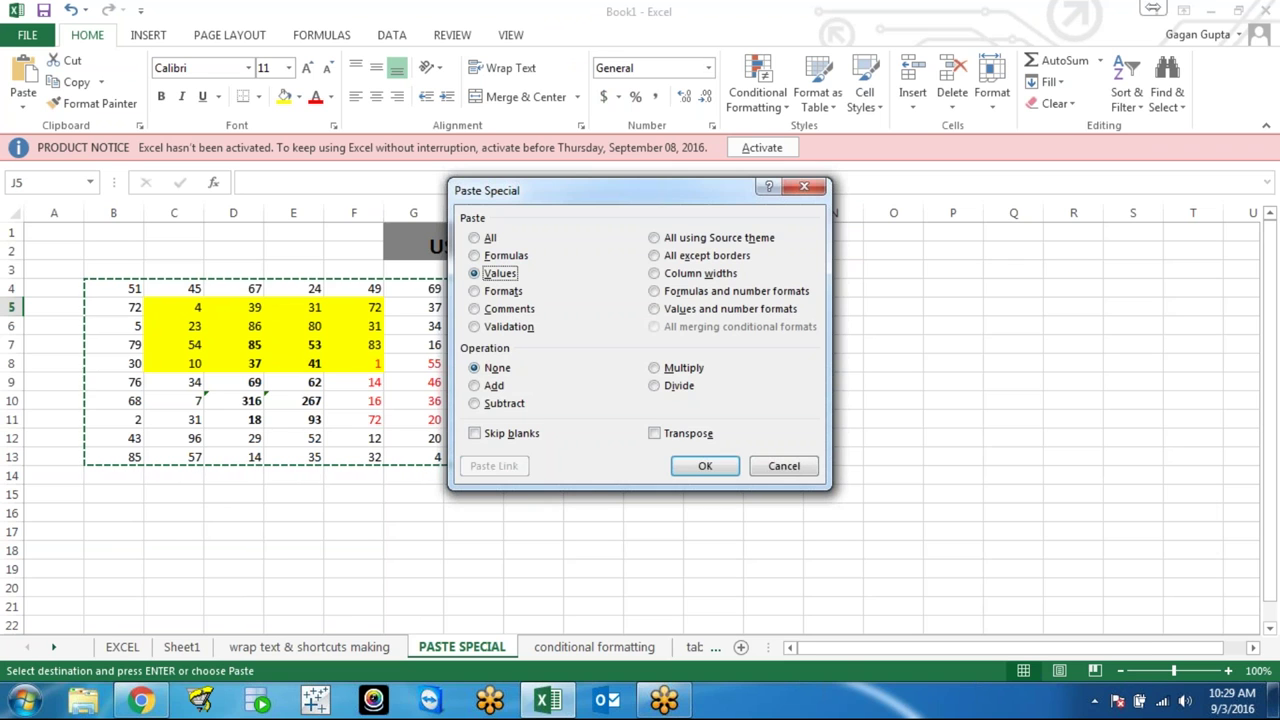
key("Return")
Select the pasted J5:P14 block and compare its cells with the original table
left_click_drag(606, 320, 655, 344)
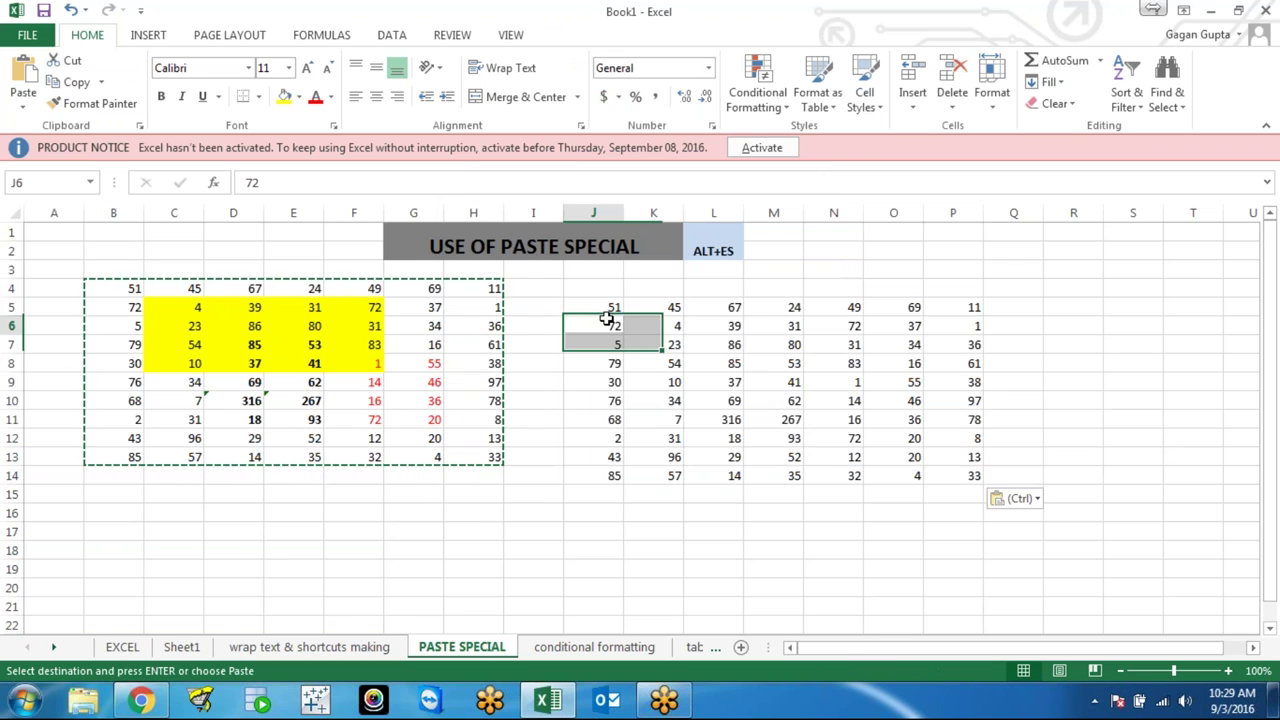
left_click_drag(603, 308, 934, 474)
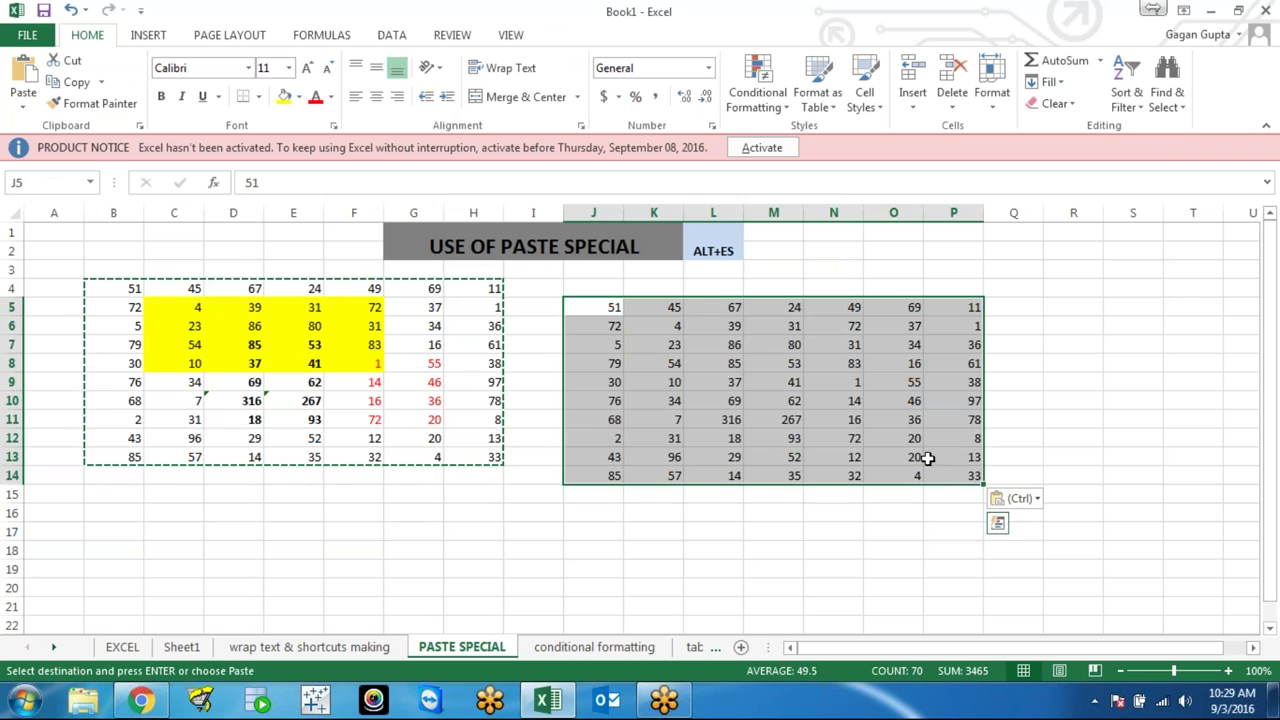
left_click(178, 292)
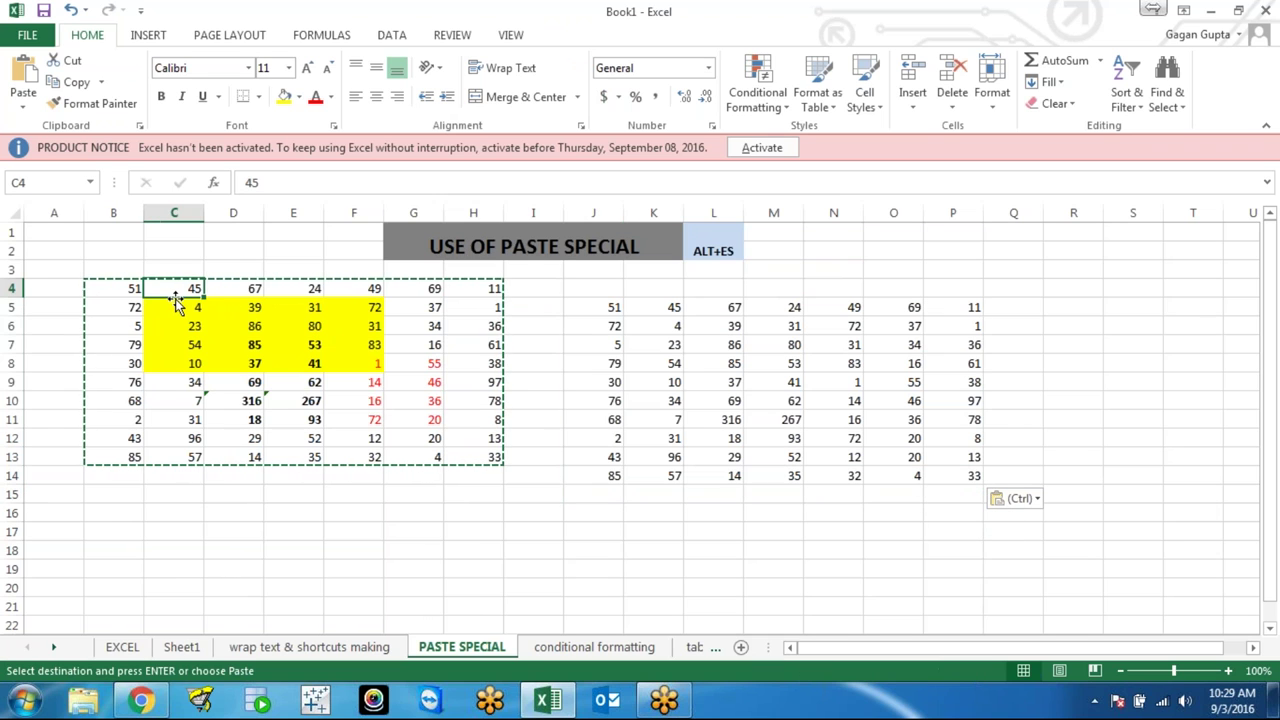
left_click(402, 381)
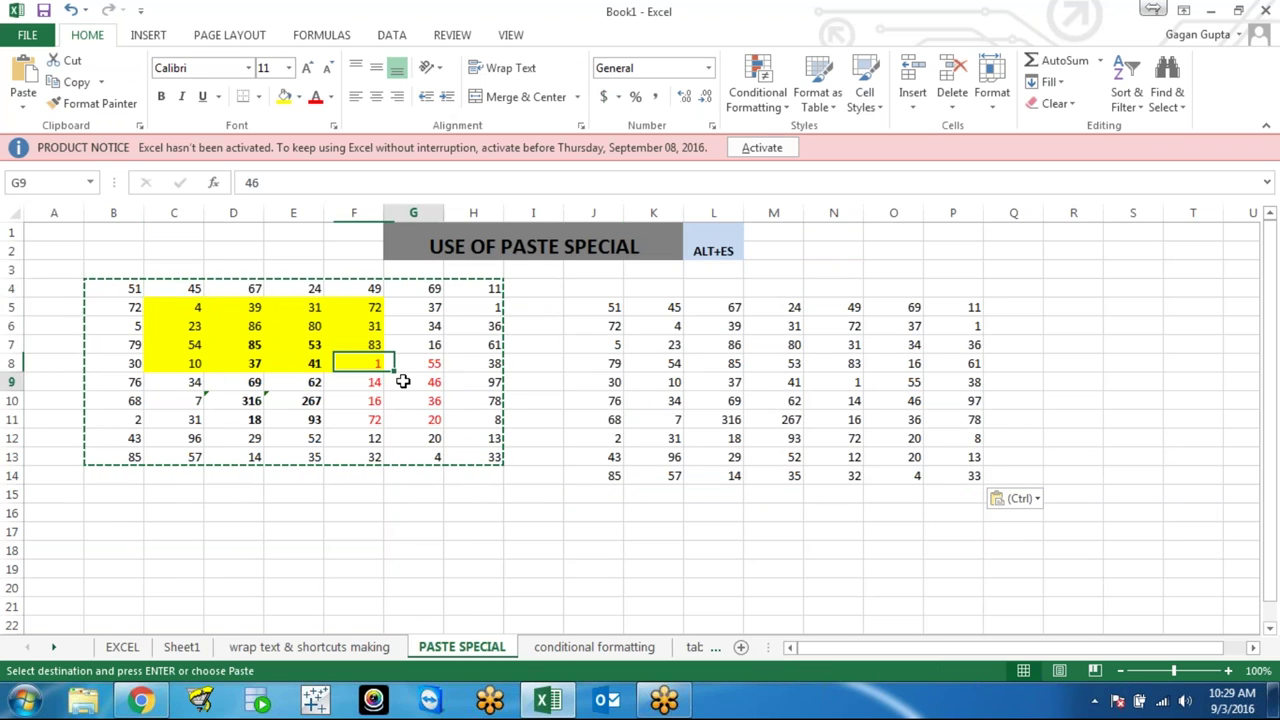
left_click(665, 348)
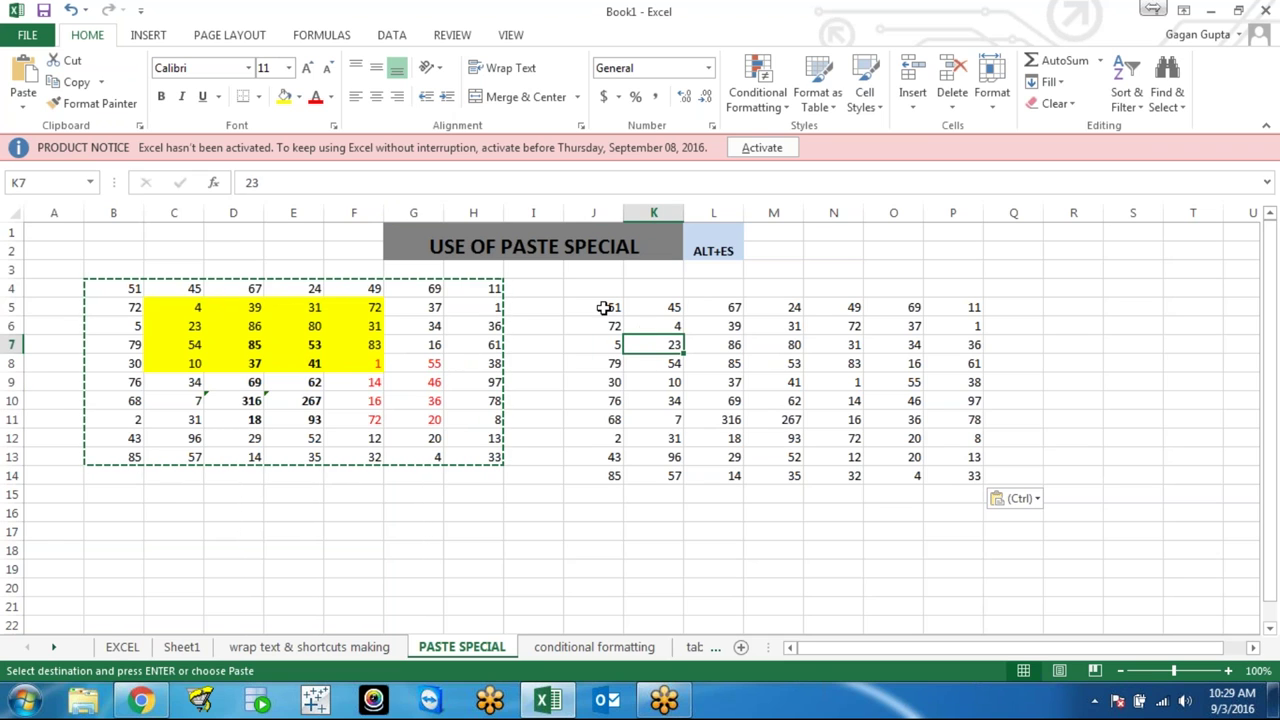
left_click_drag(606, 306, 932, 468)
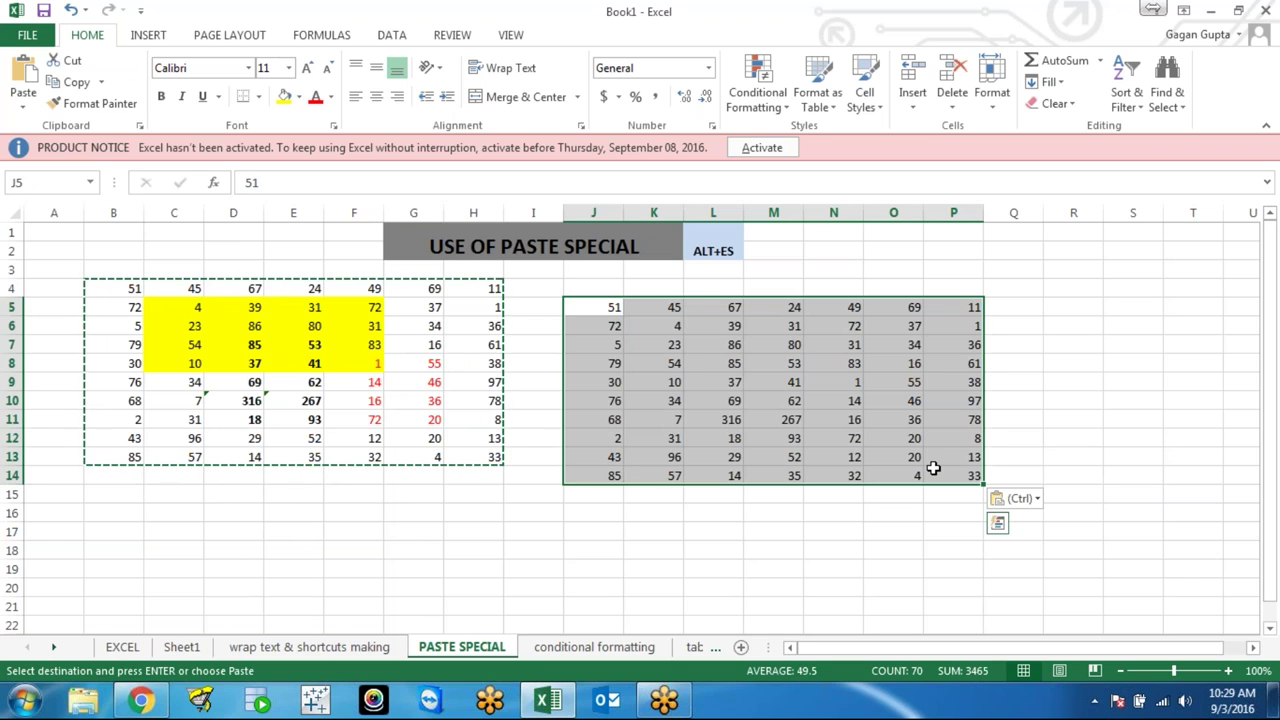
mouse_move(677, 357)
left_mouse_down()
mouse_move(606, 349)
mouse_move(630, 320)
mouse_move(895, 478)
left_mouse_up()
Delete the pasted values from J5:P14 and copy B4:H13 again
key("Delete")
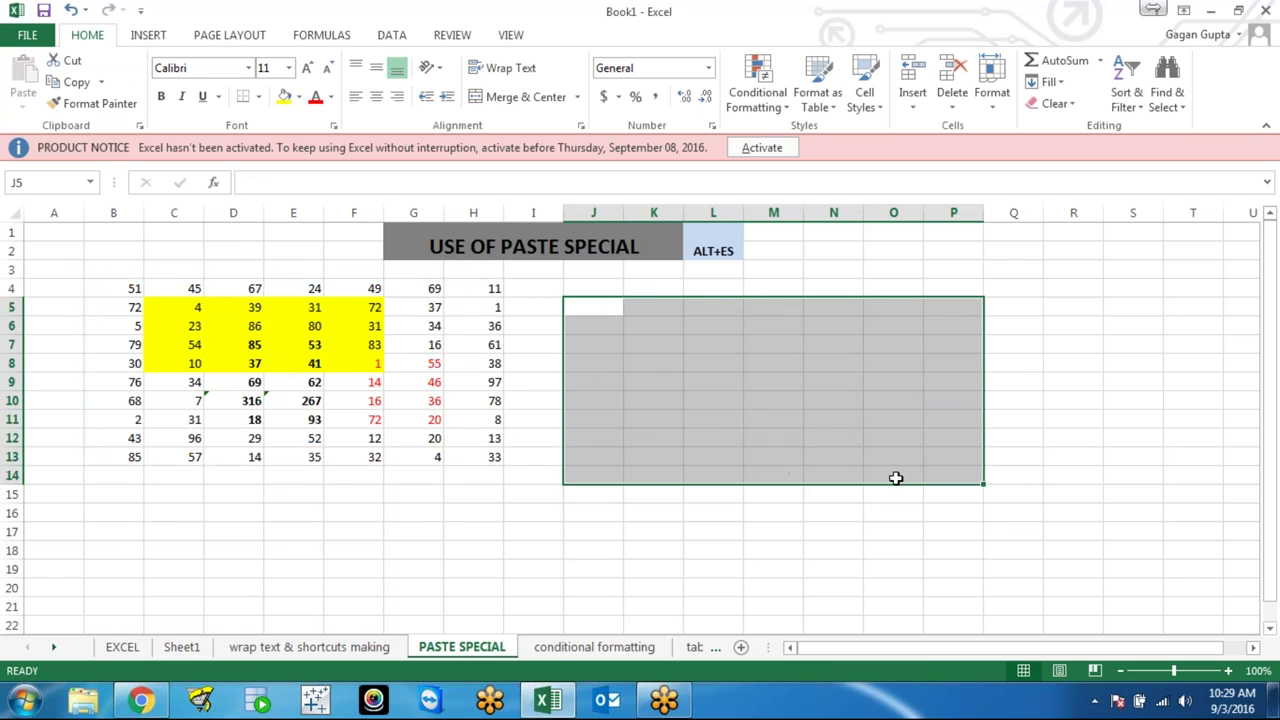
left_click(525, 362)
left_click(127, 288)
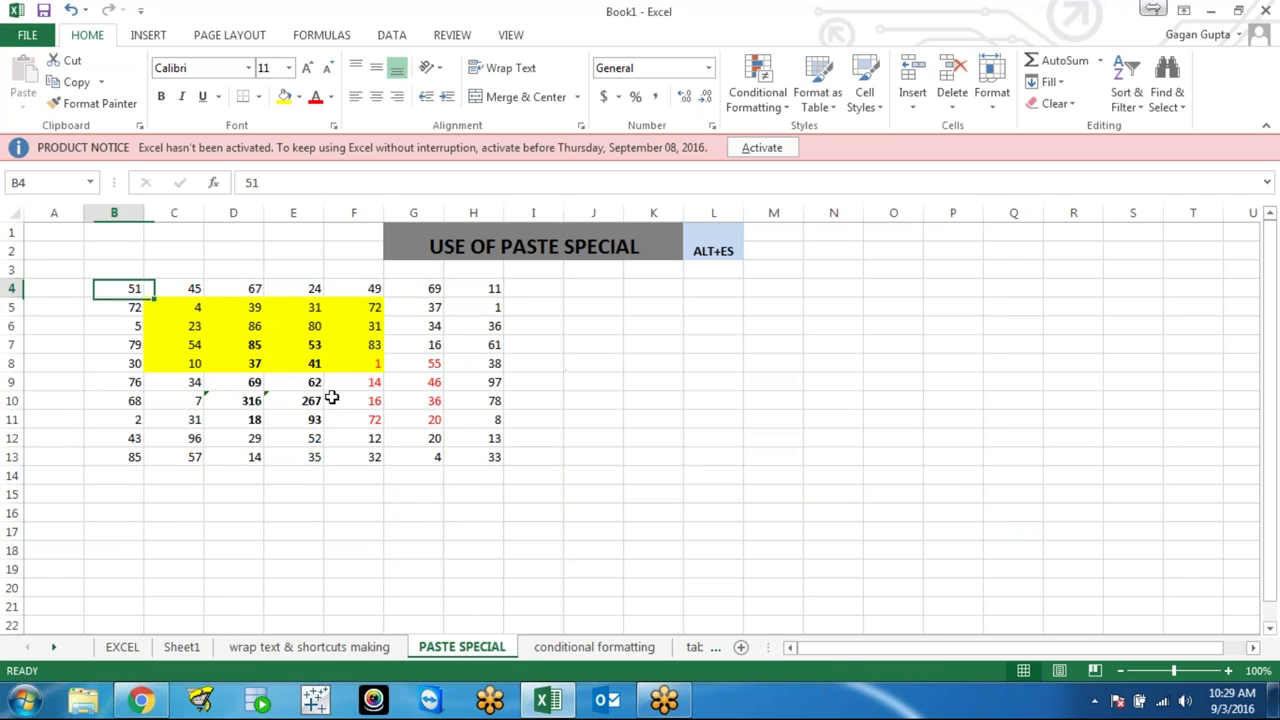
left_click_drag(332, 398, 475, 458)
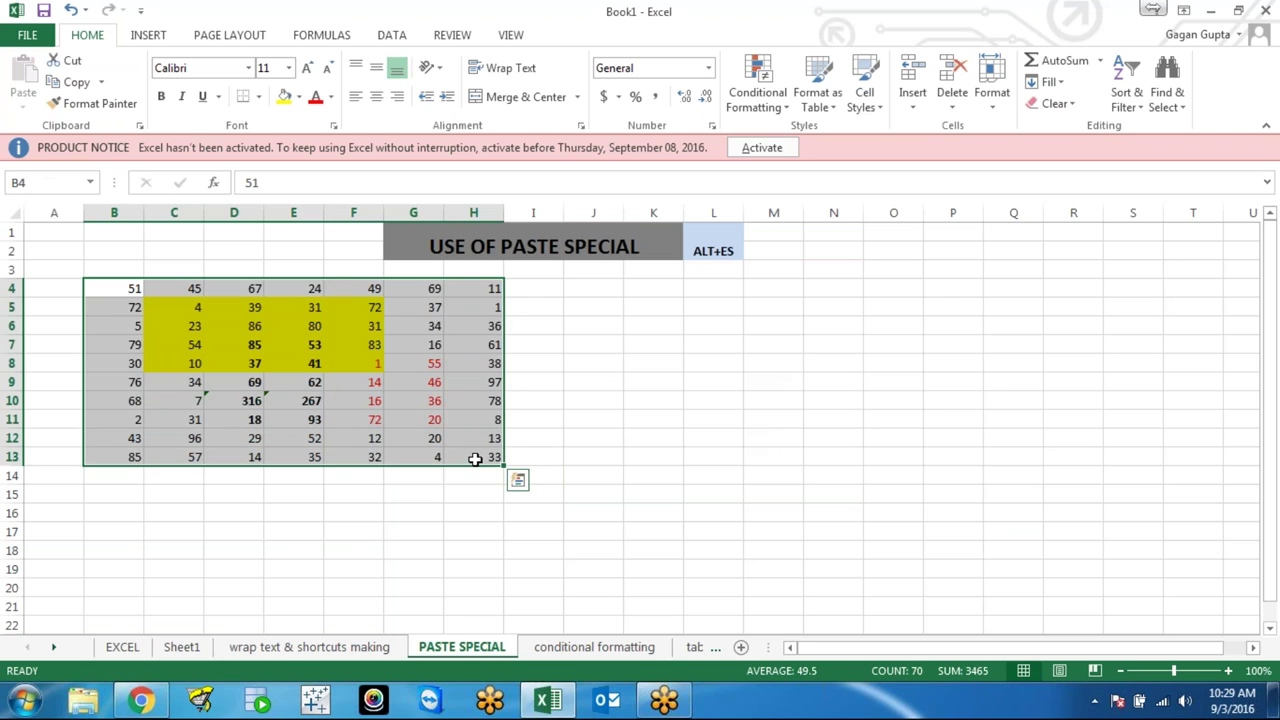
key("ctrl+c")
Paste only the formats of the copied block at K5
left_click(647, 312)
key("alt+e")
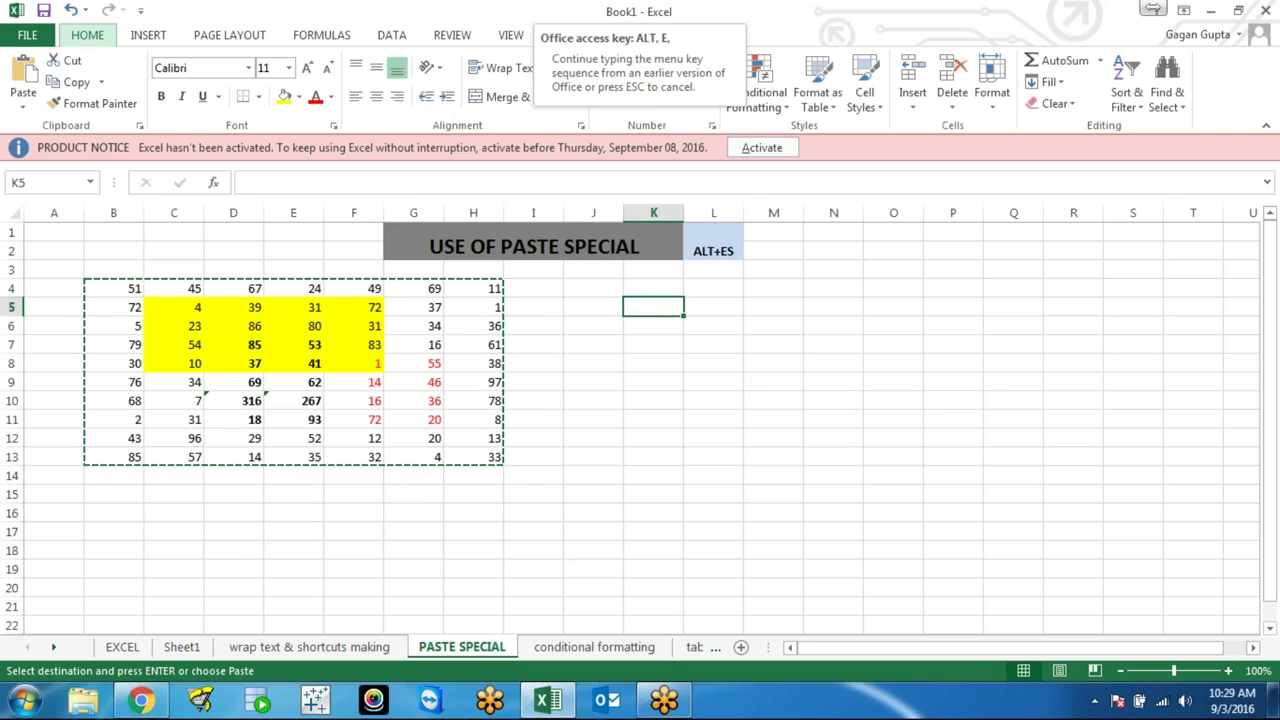
key("s")
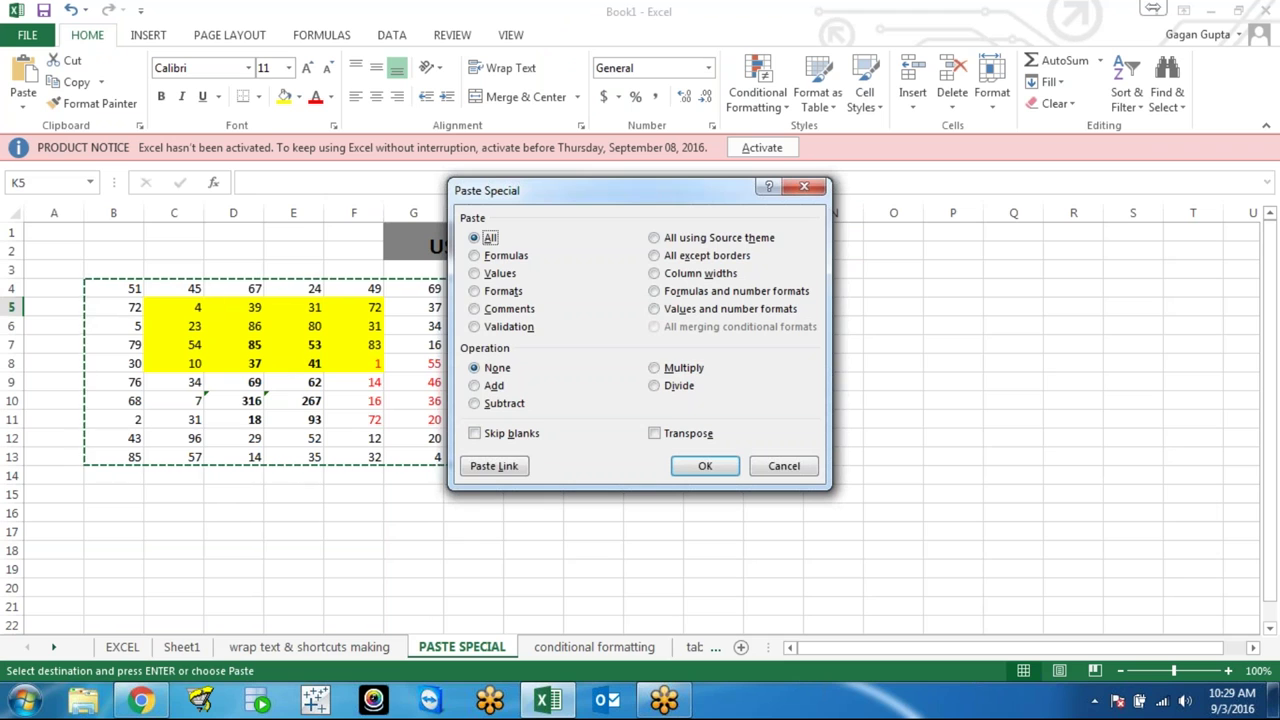
key("t")
key("Return")
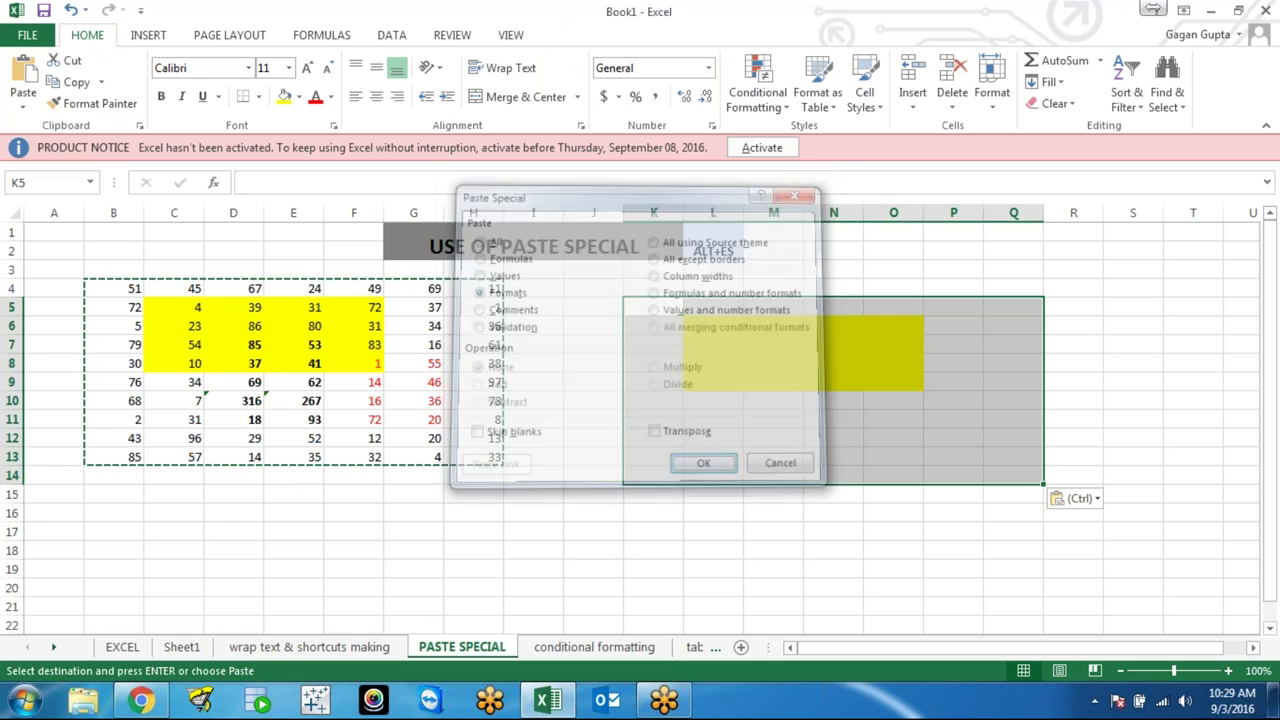
left_click(774, 392)
left_click(761, 361)
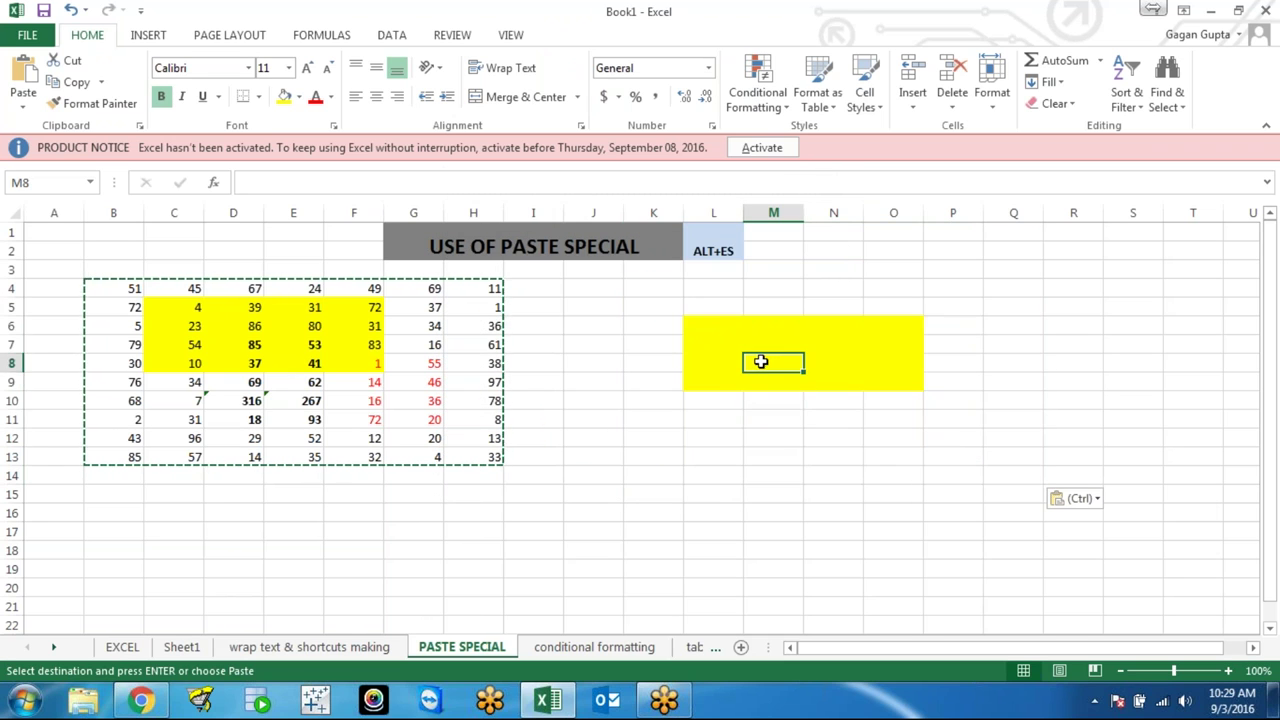
Check cells in the table and yellow block, then press Esc to cancel the copy marquee
left_click(413, 385)
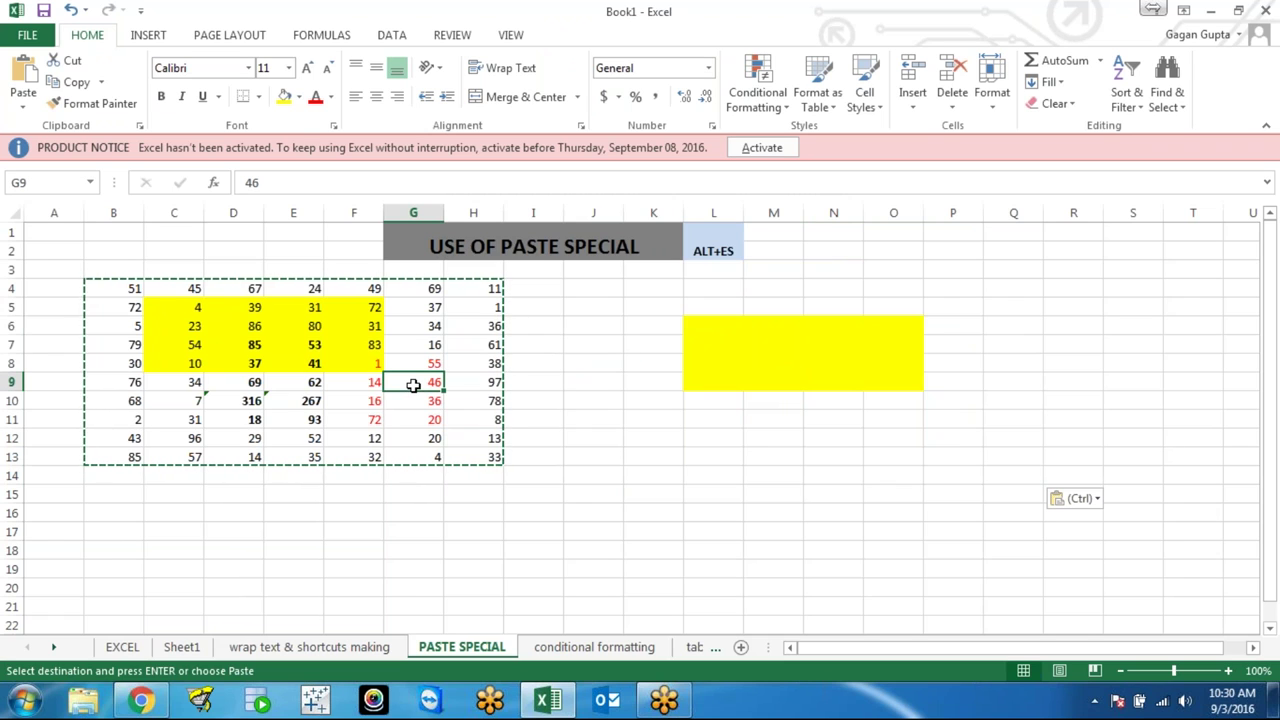
left_click_drag(183, 325, 362, 326)
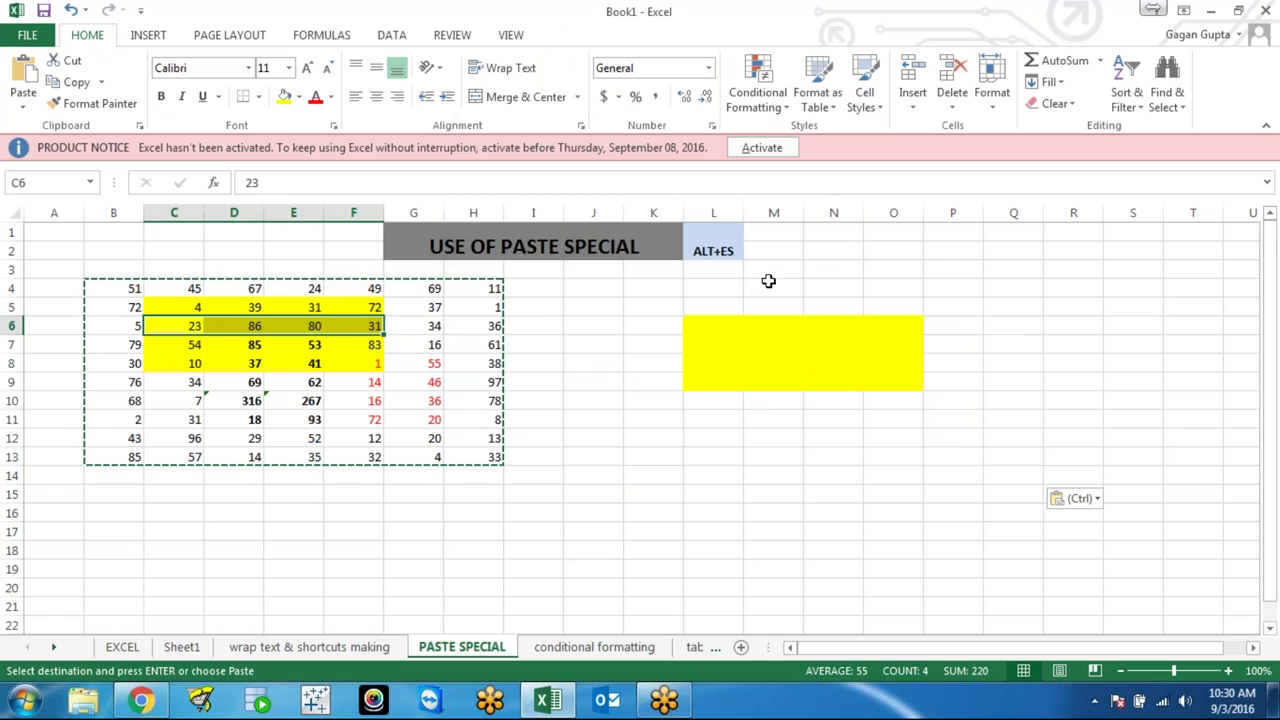
left_click(735, 325)
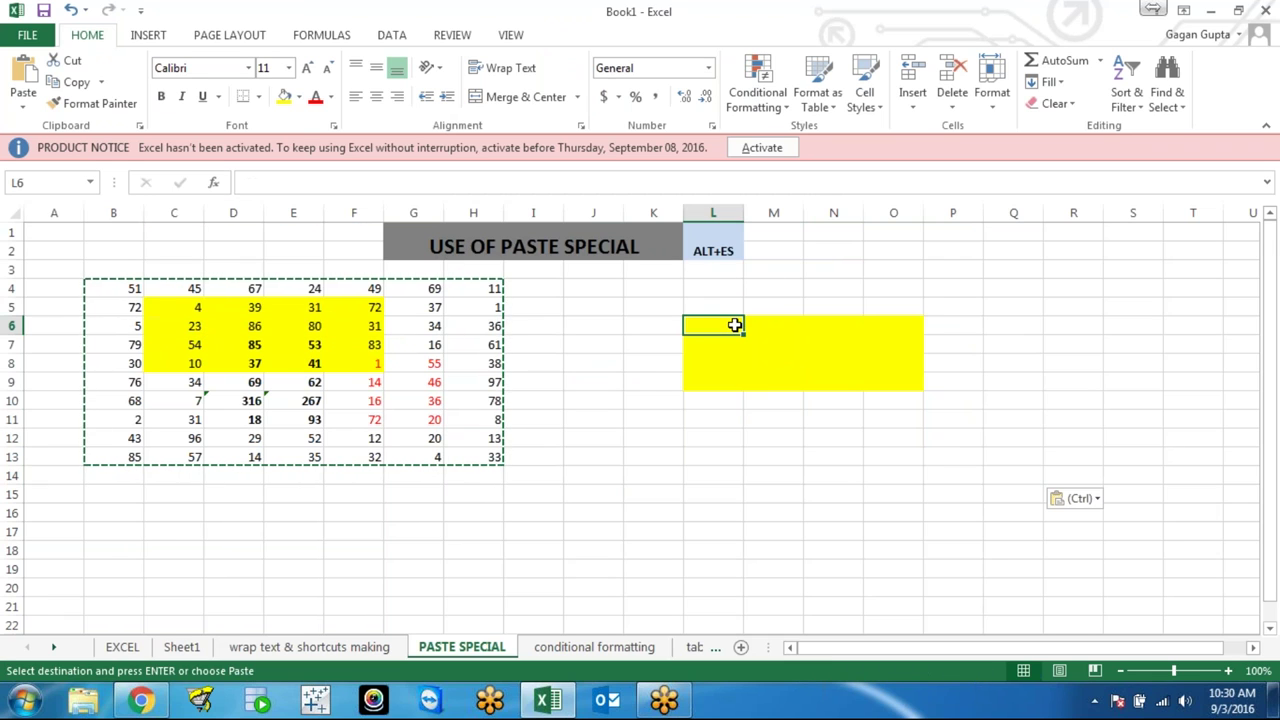
left_click(630, 388)
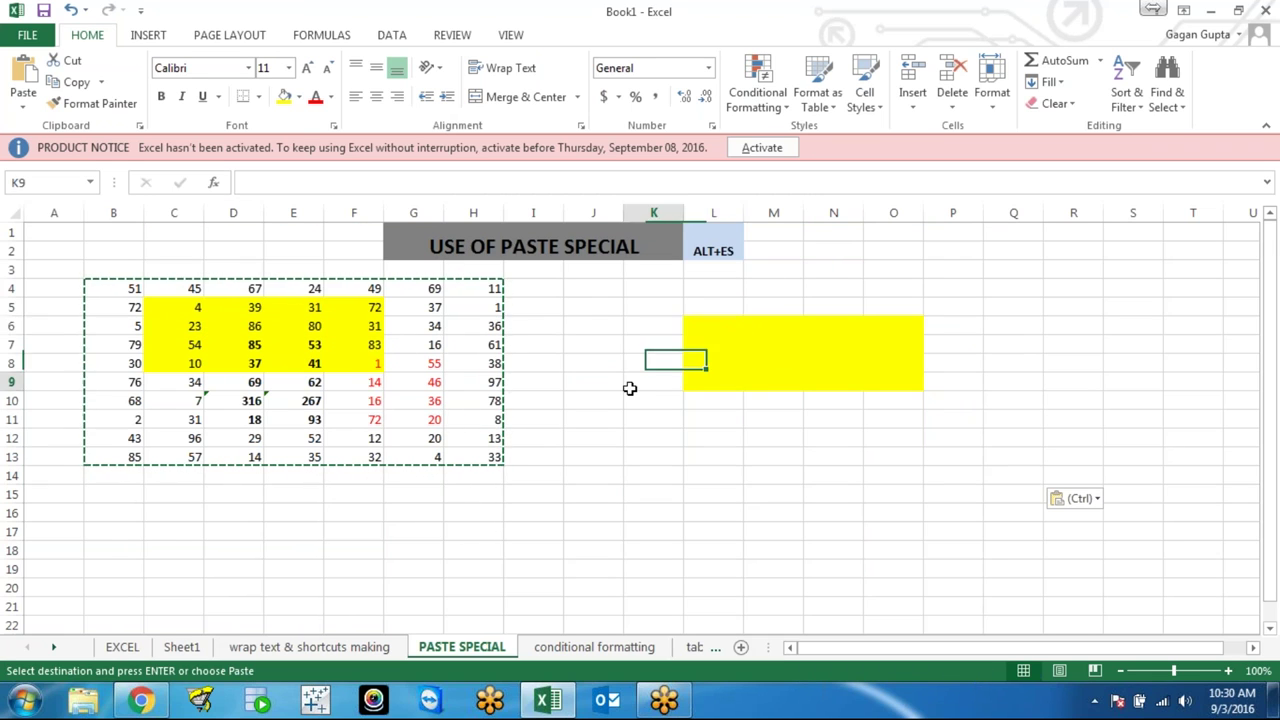
left_click(598, 415)
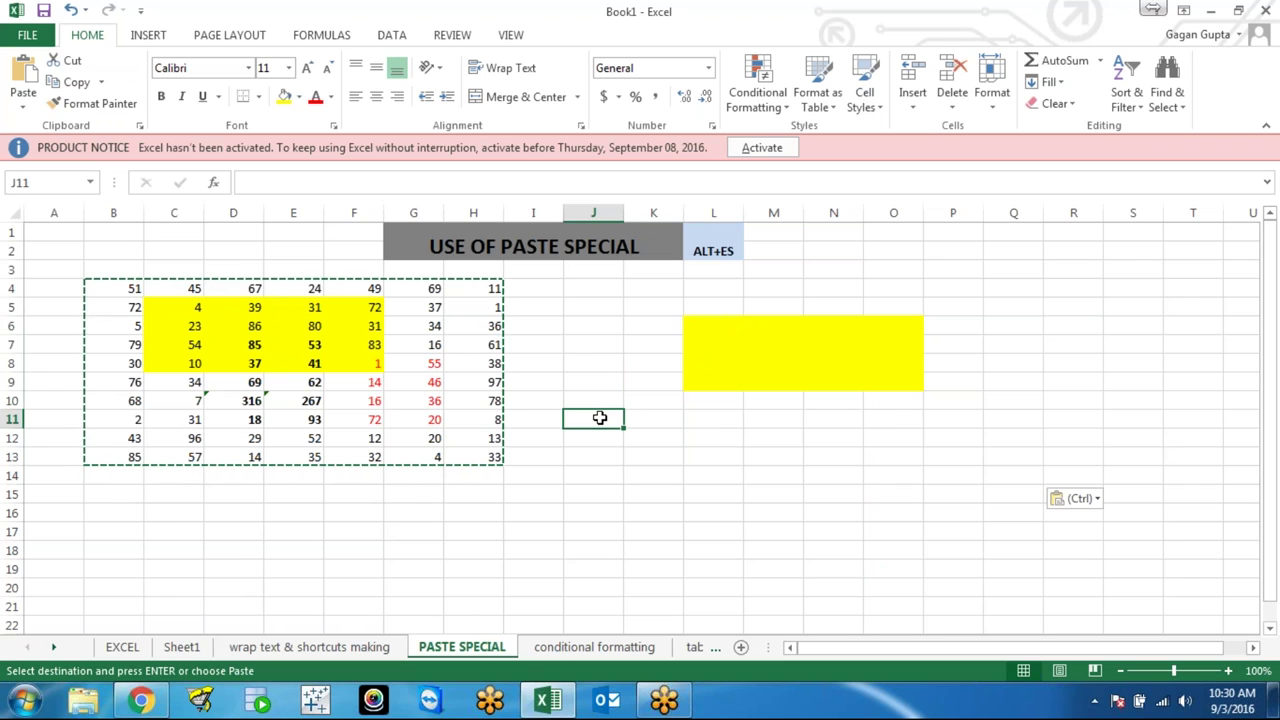
left_click(597, 400)
key("Up")
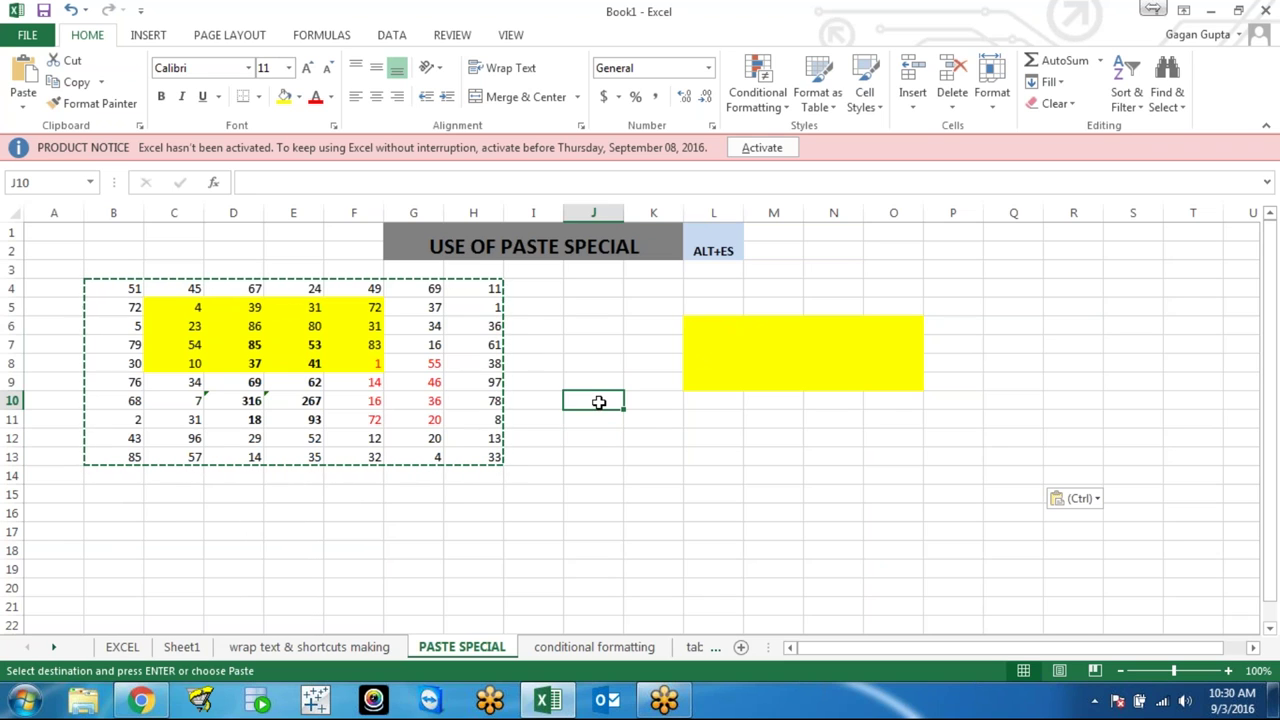
left_click(593, 423)
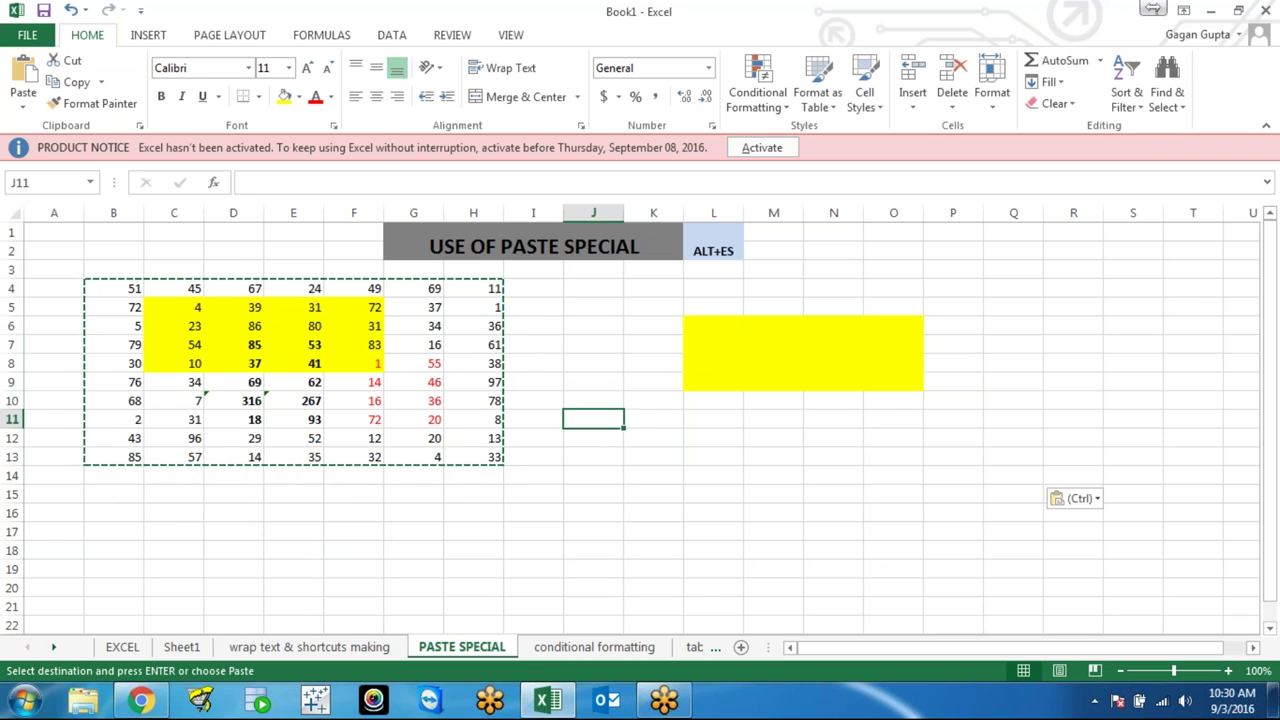
key("Escape")
left_click(589, 397)
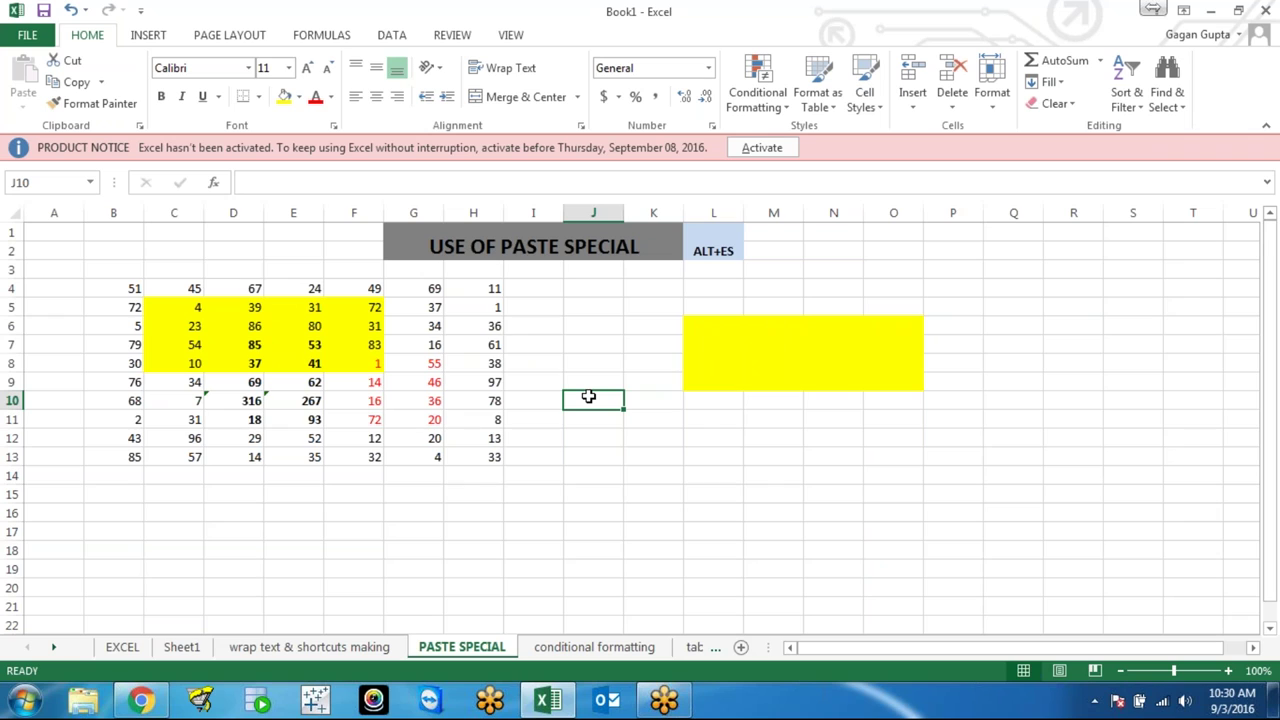
left_click(297, 326)
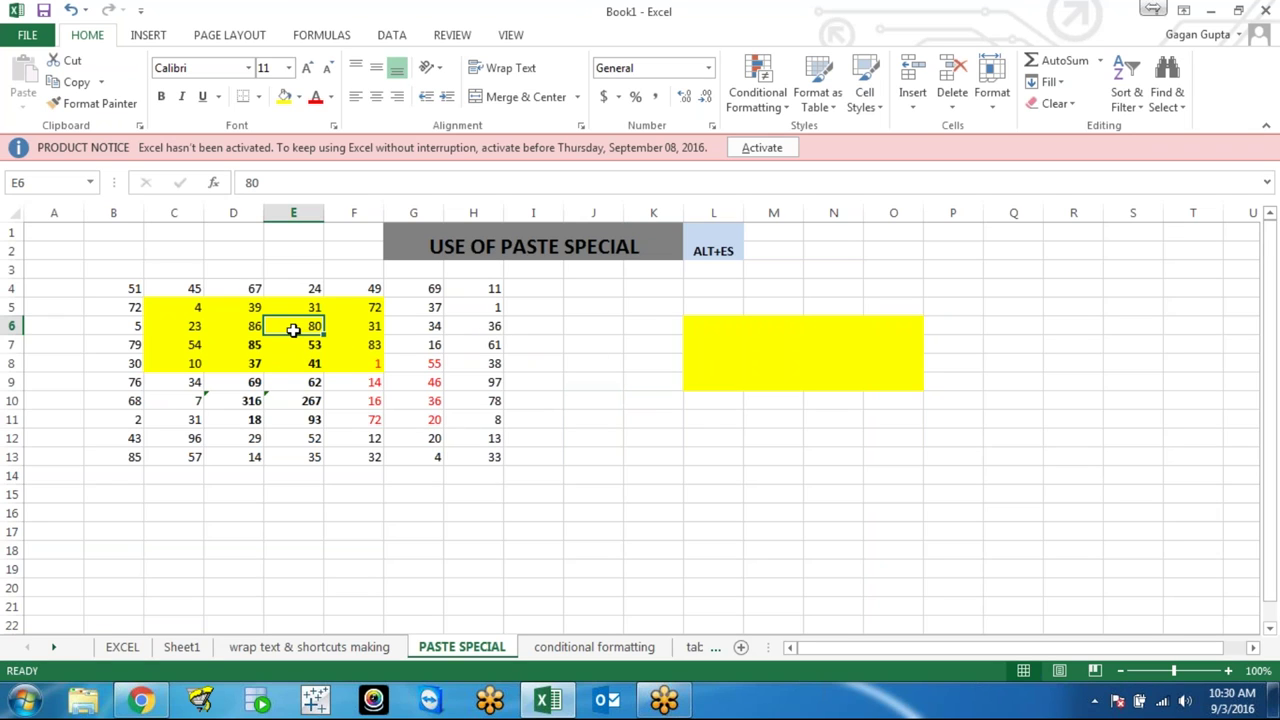
left_click(298, 342)
left_click(295, 328)
left_click(299, 342)
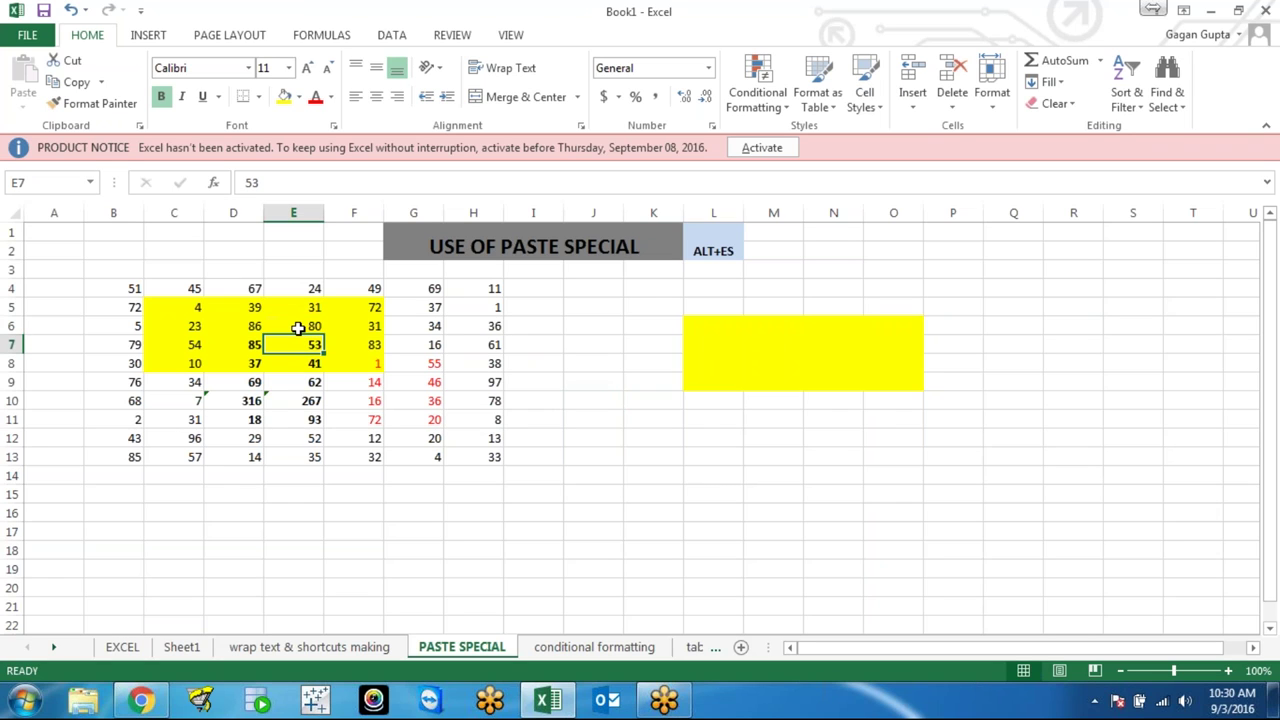
left_click(298, 328)
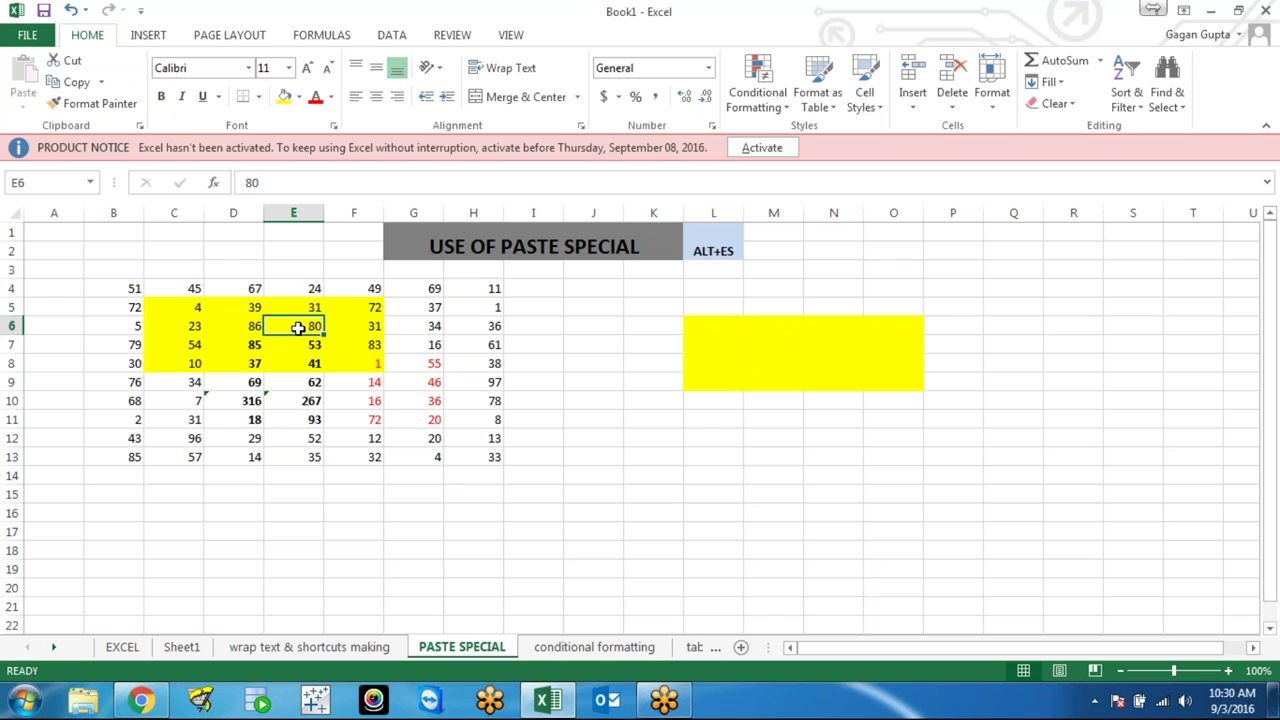
left_click(583, 453)
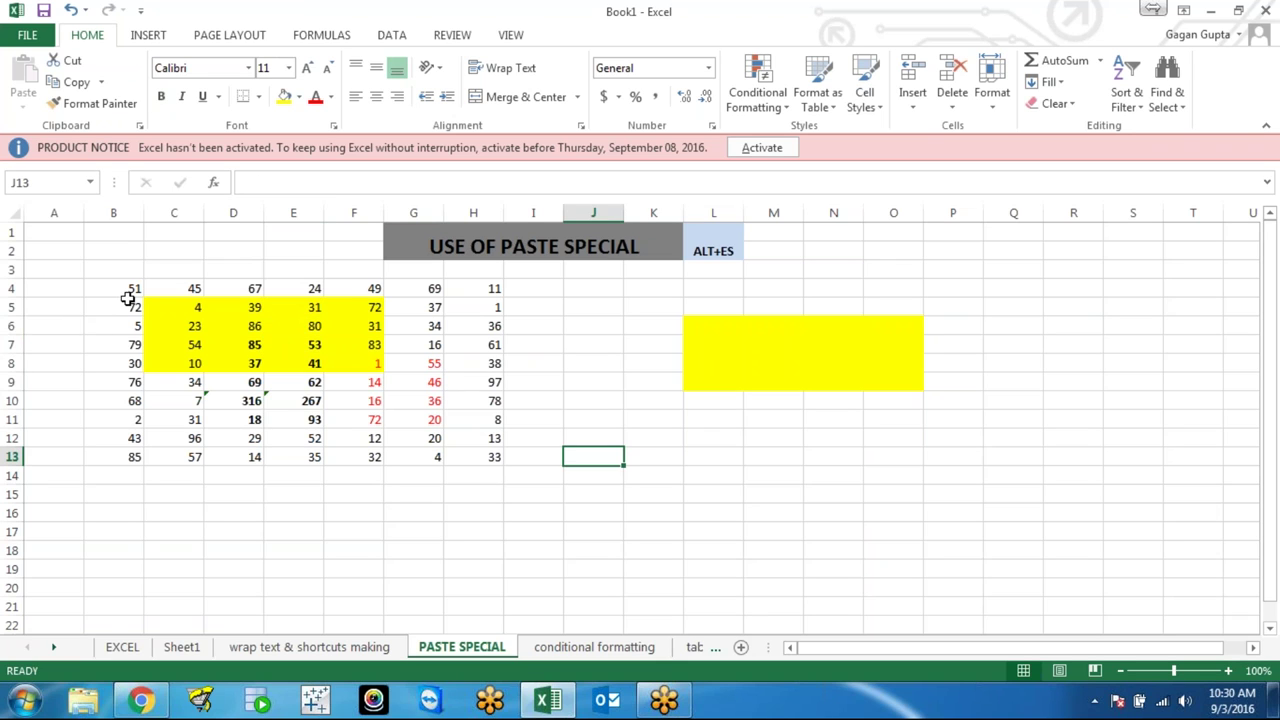
Copy the B4:H13 number table, then open Paste Special at H16 and cancel it
left_click_drag(120, 289, 455, 456)
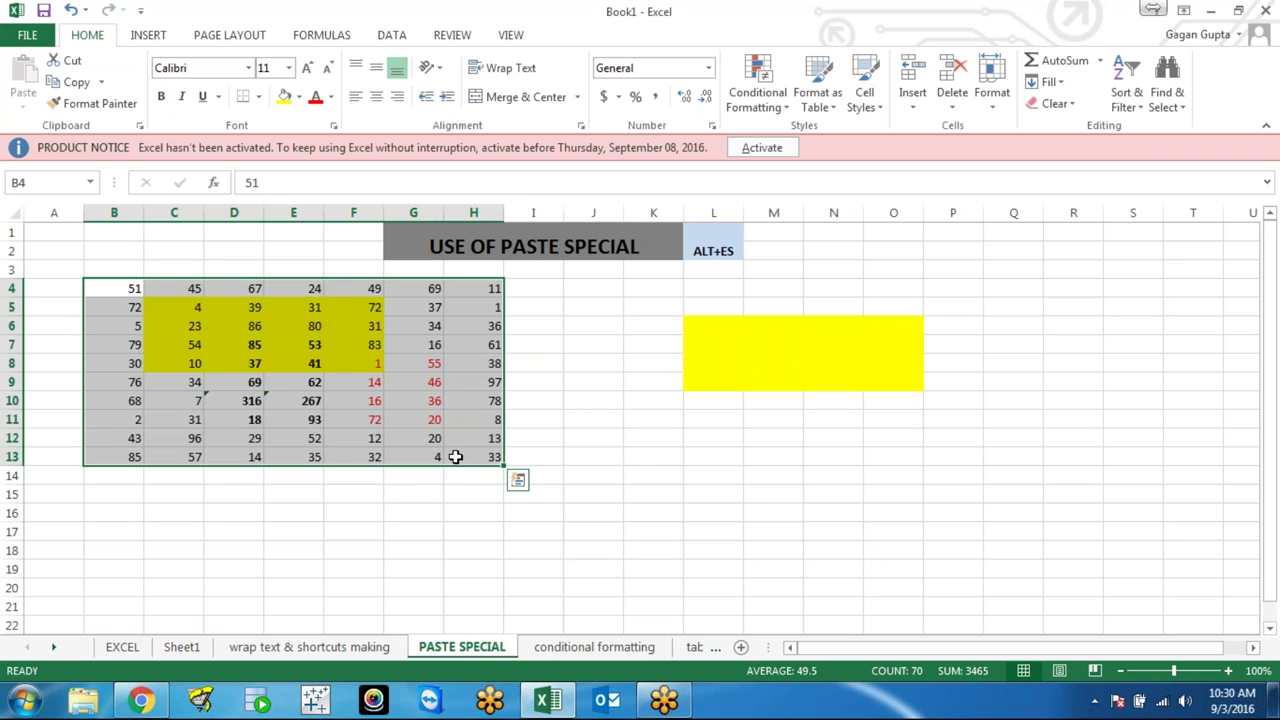
key("ctrl+c")
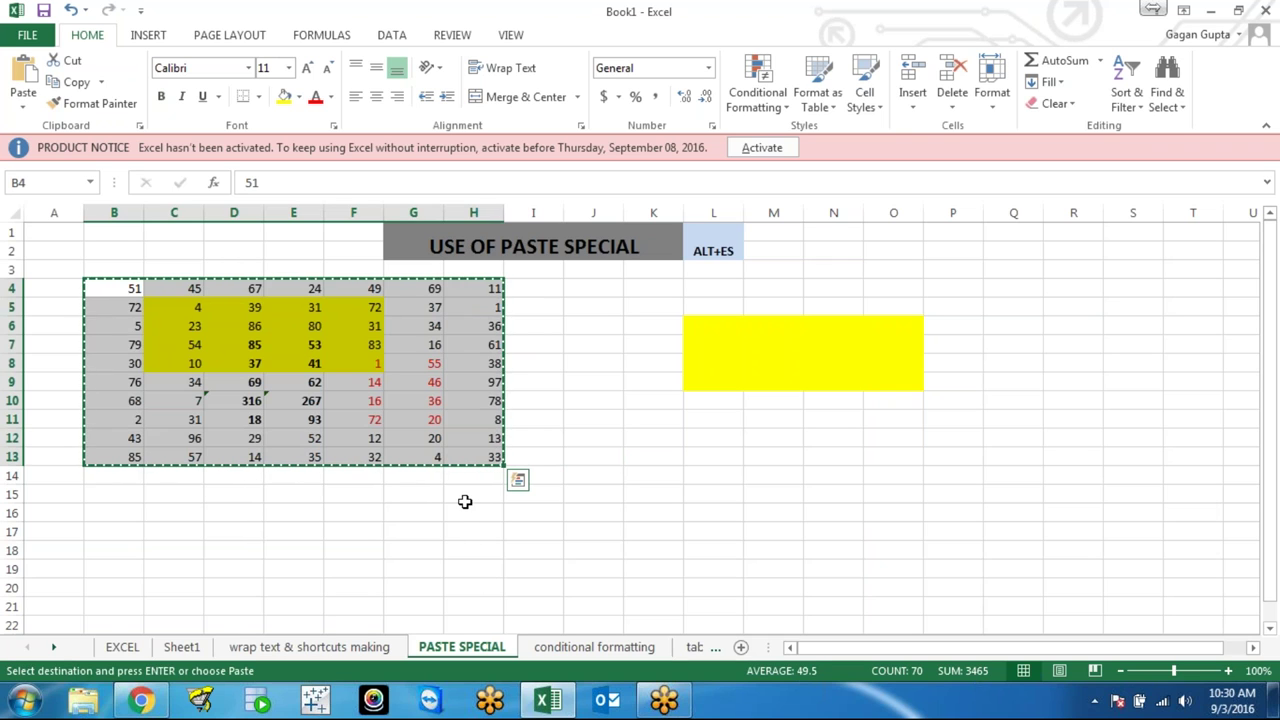
left_click(465, 508)
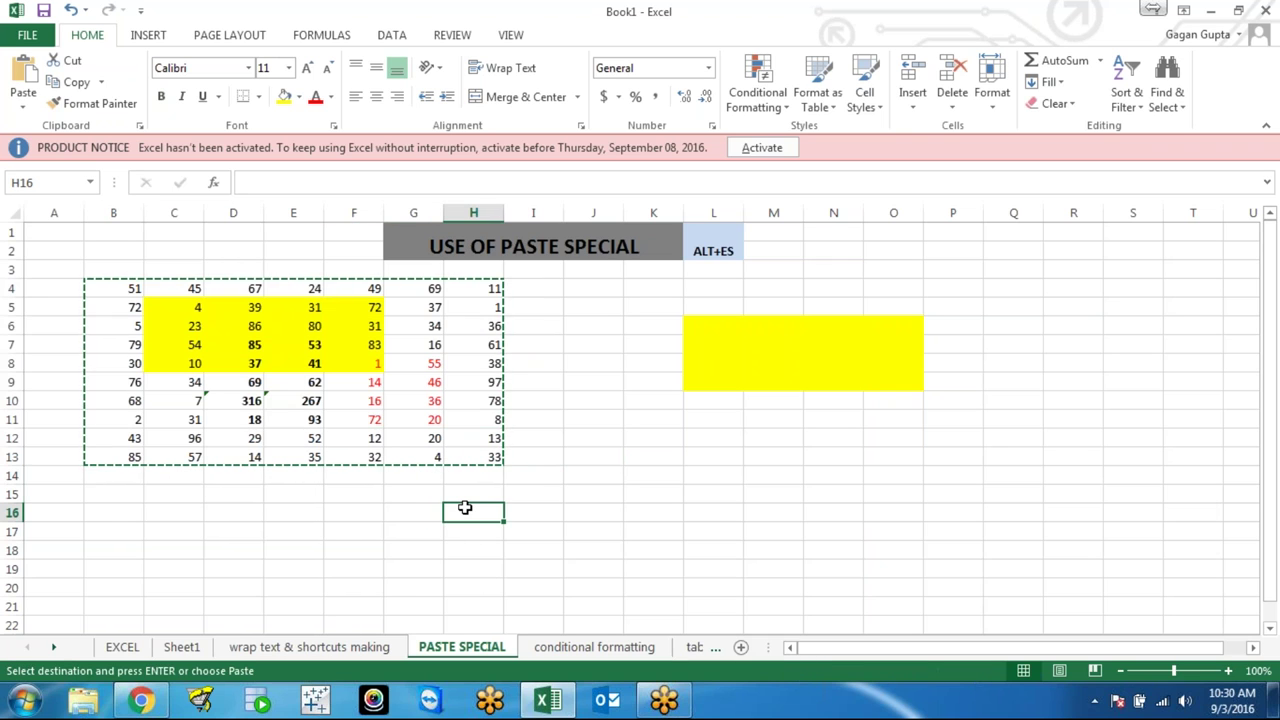
key("alt+e")
key("s")
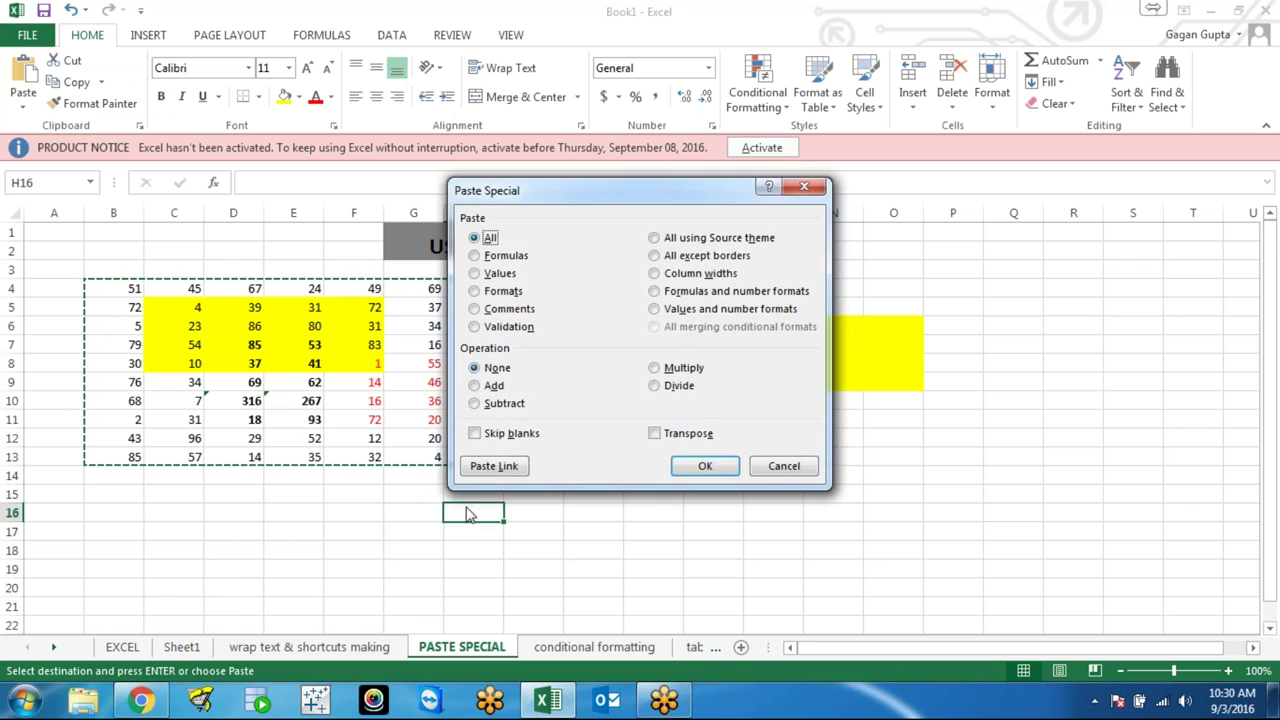
left_click(783, 467)
Try cells I15 and H16, then settle on H15 as the paste destination
left_click(538, 487)
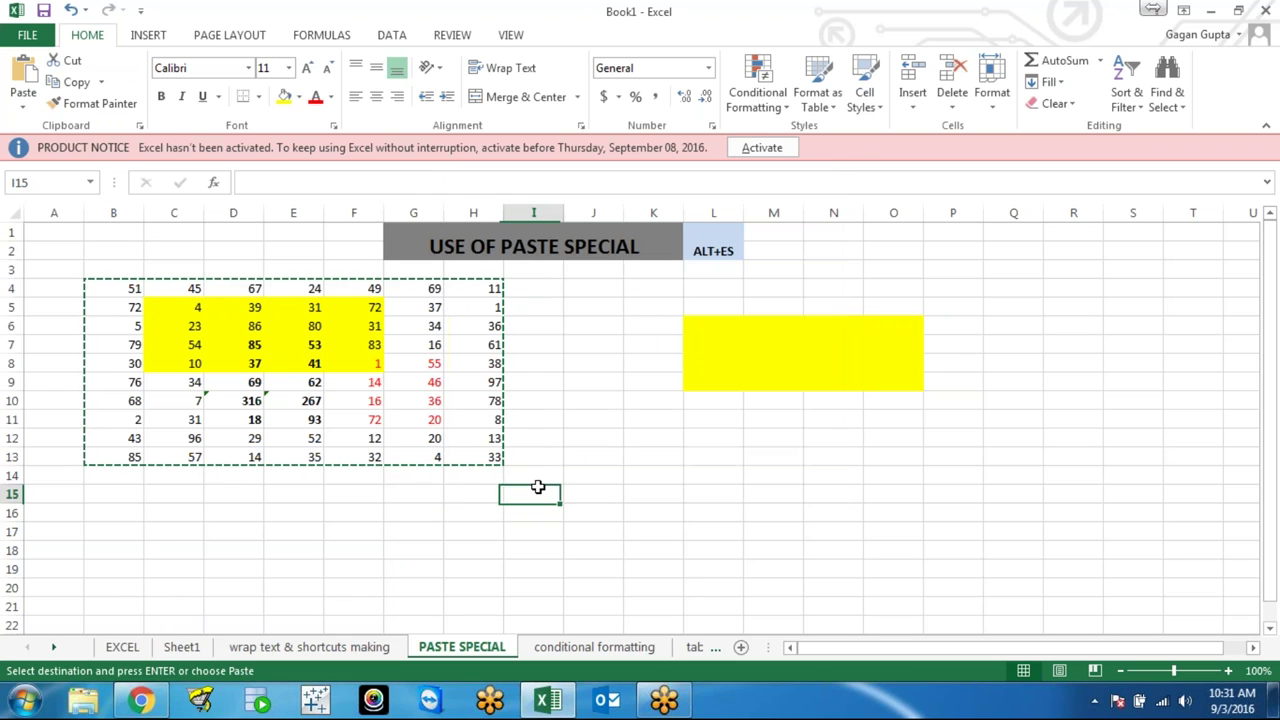
left_click(480, 507)
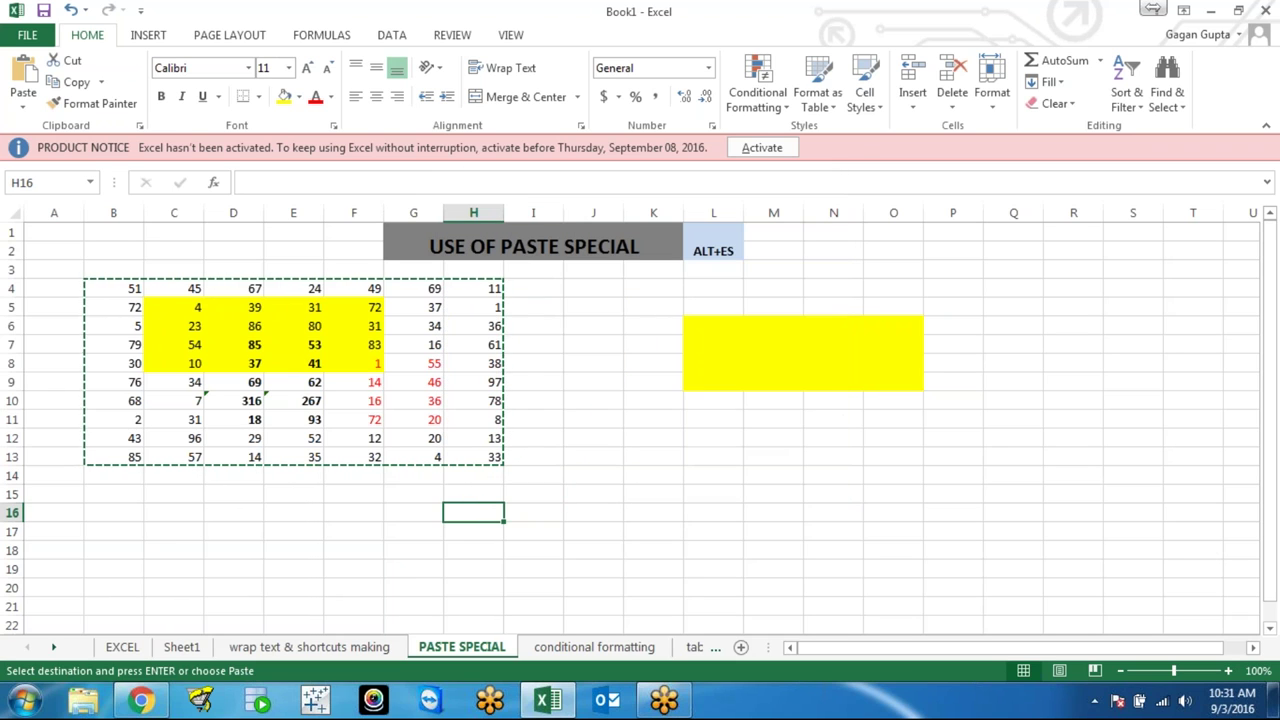
left_click(479, 490)
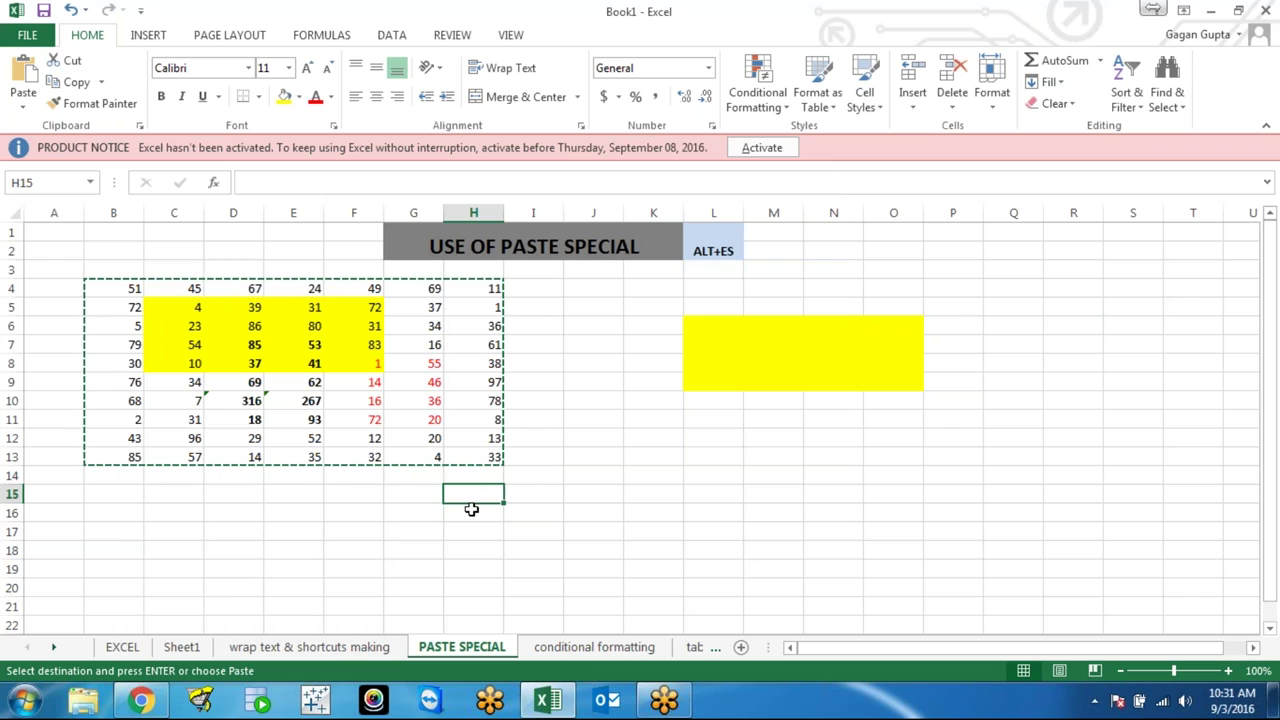
left_click(471, 510)
left_click(470, 494)
left_click(468, 513)
left_click(469, 491)
Begin the Alt, V legacy paste key sequence, cancel it, and begin it again
key("alt")
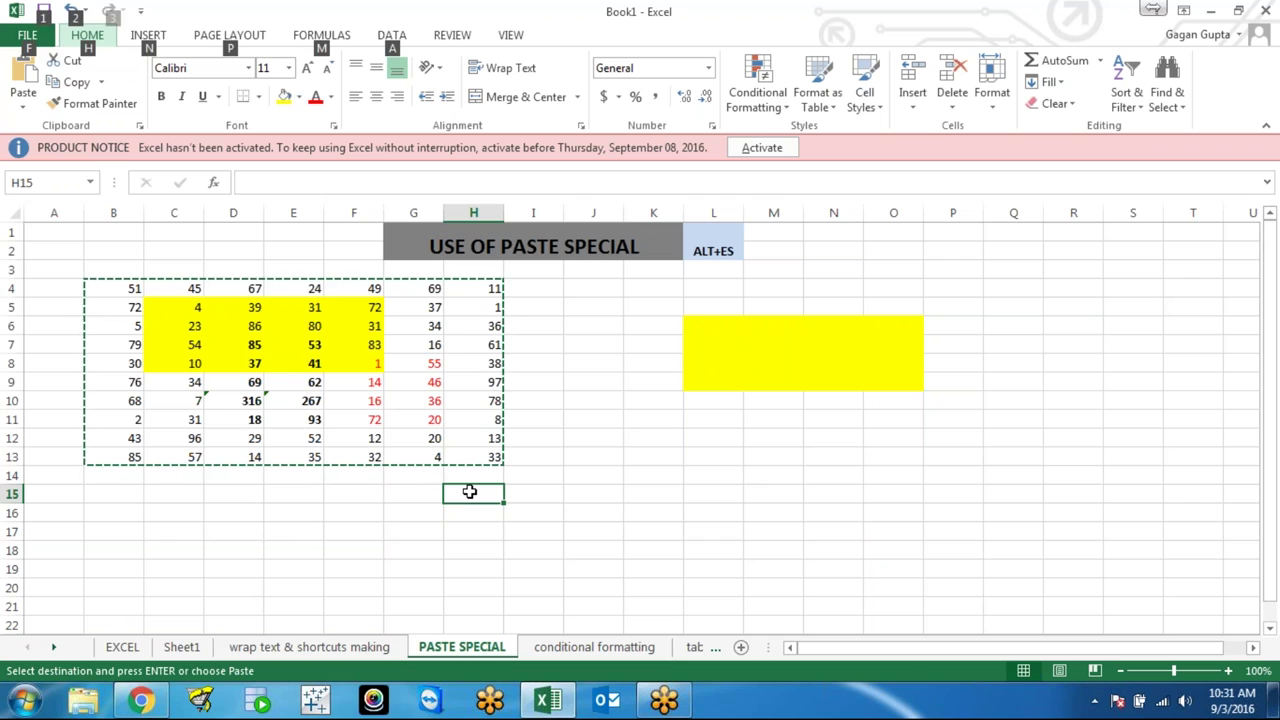
key("v")
key("Escape")
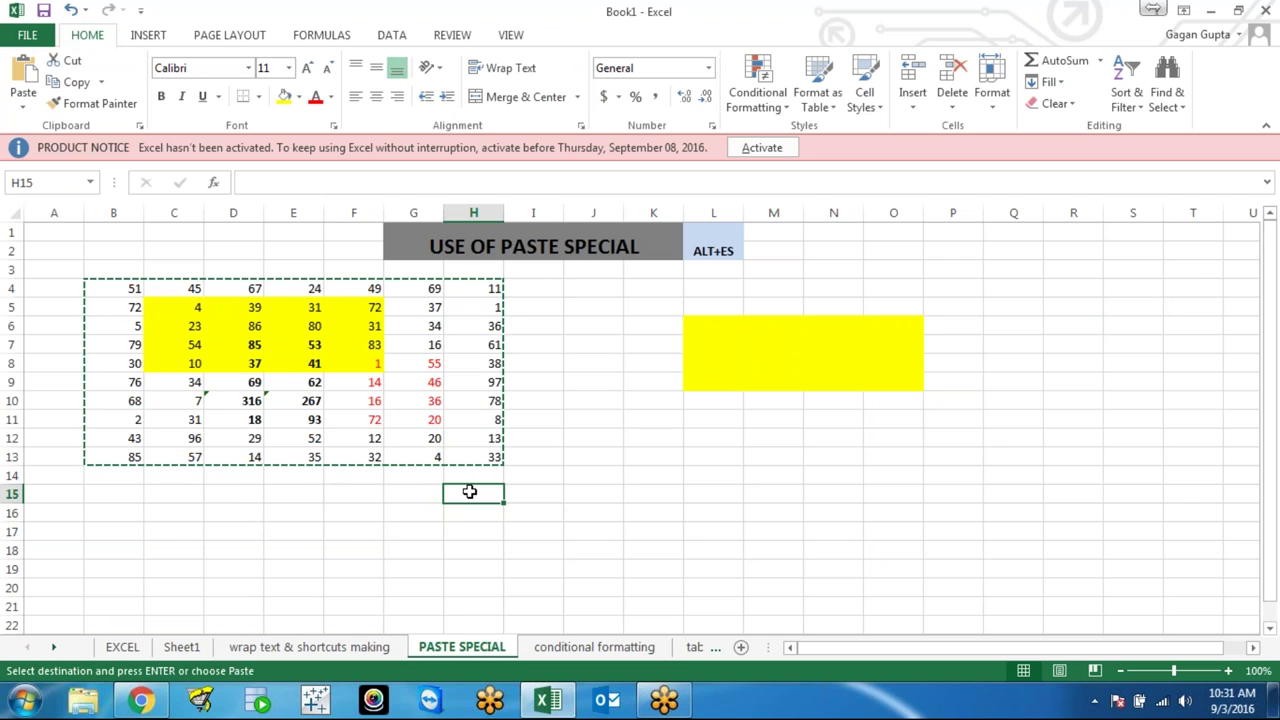
key("alt")
key("v")
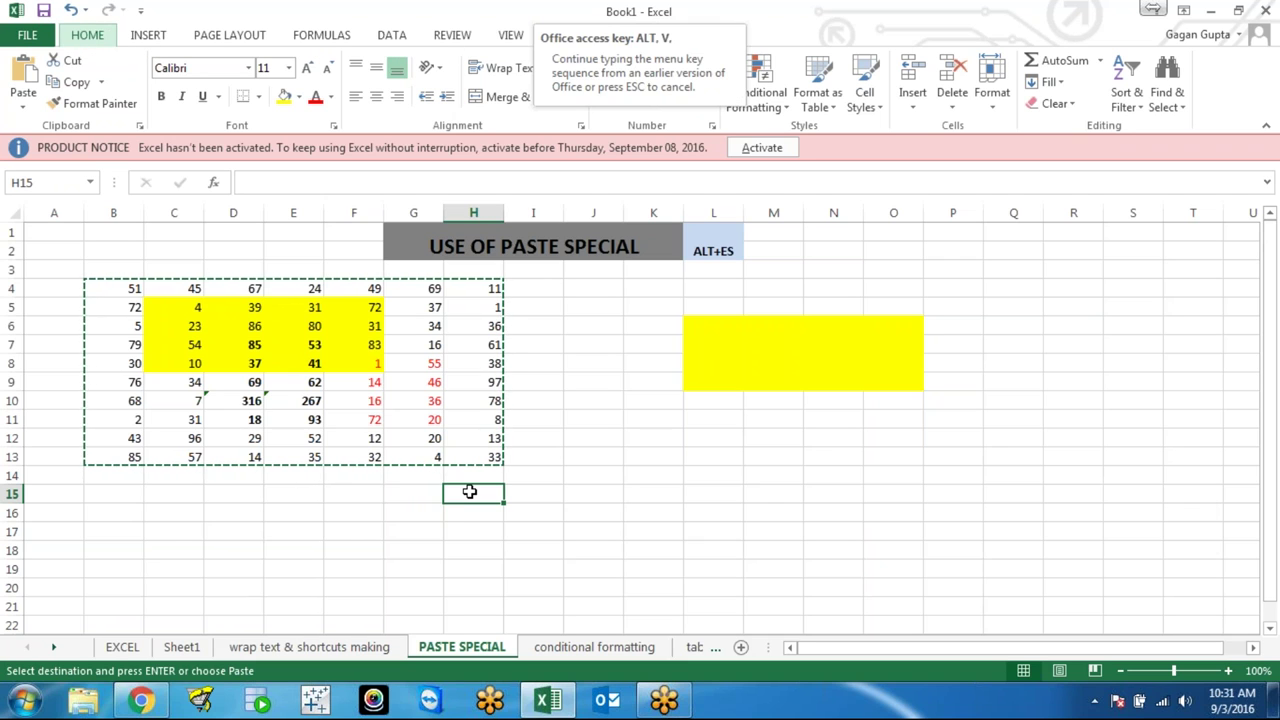